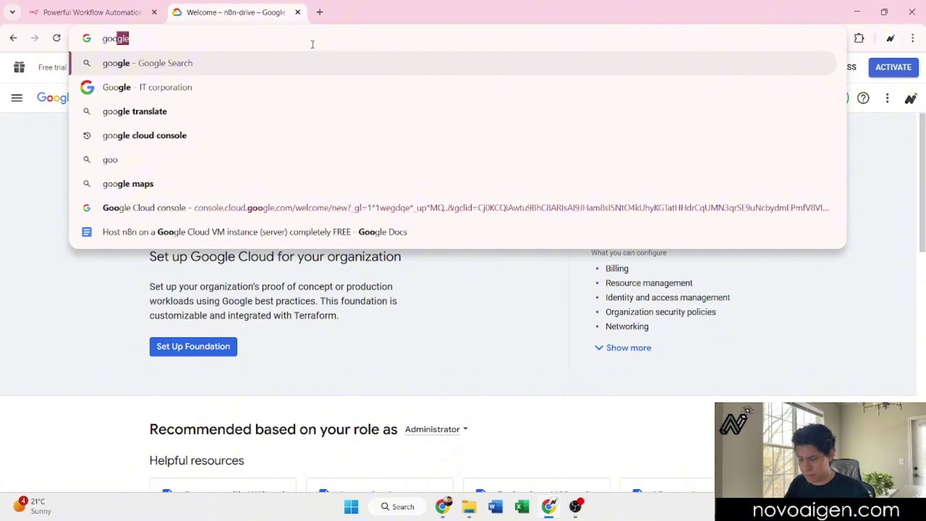
Search Google for 'google cloud console' and open the Google Cloud console log-in page.
key(BackSpace)
text(gle)
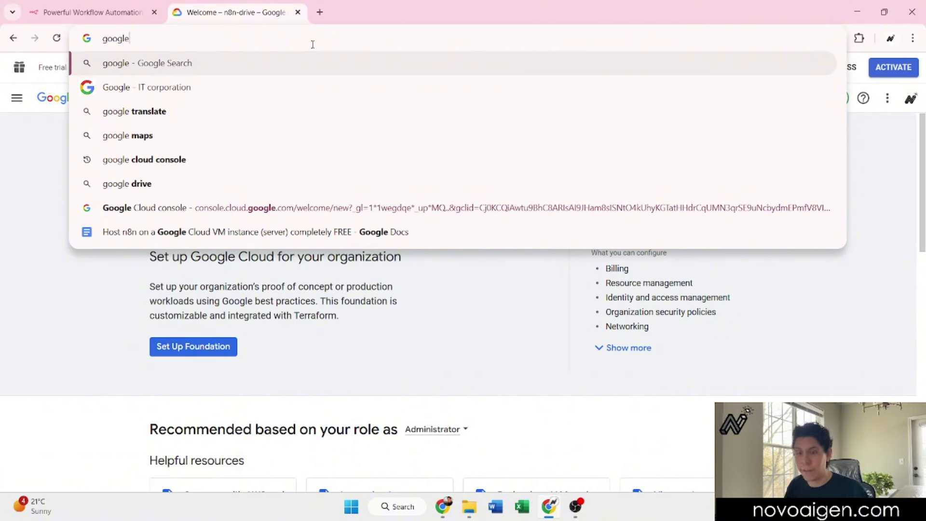
click(254, 163)
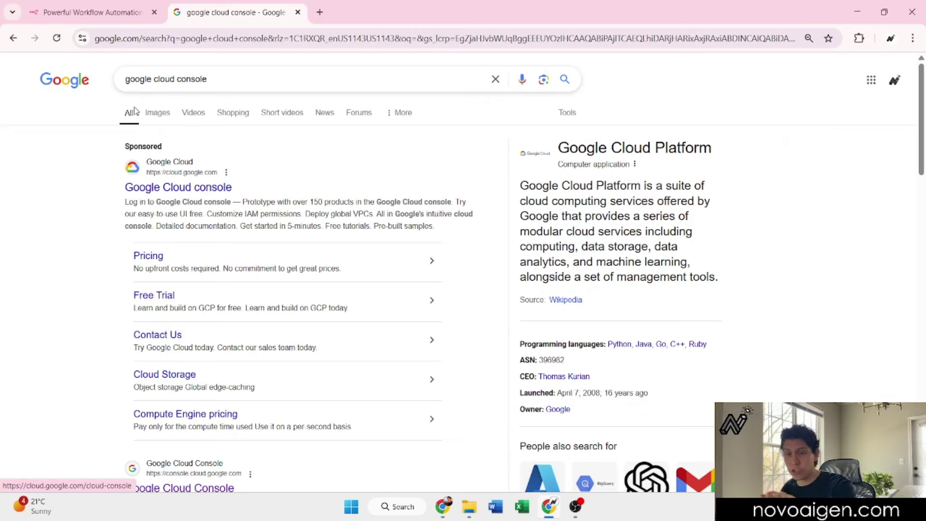
click(170, 193)
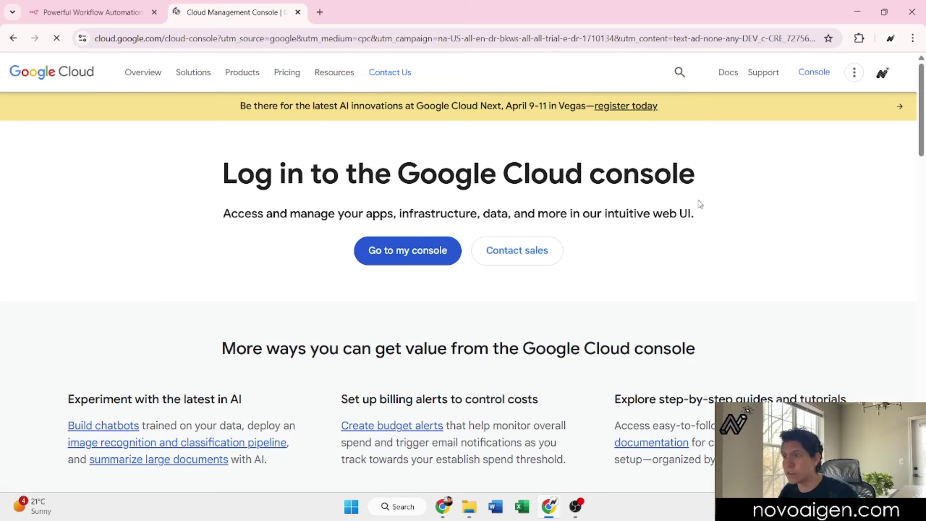
Enter the Cloud Console and bring up the project selection dialog.
click(815, 77)
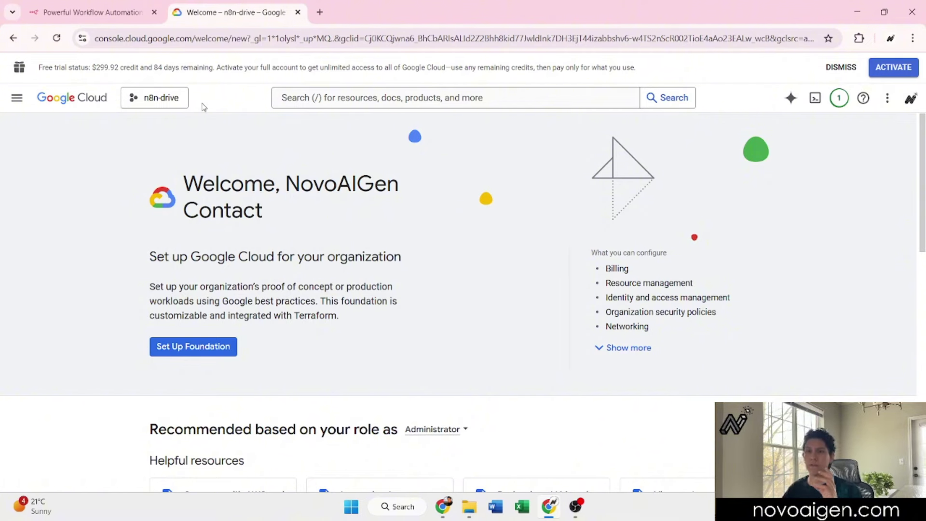
click(178, 103)
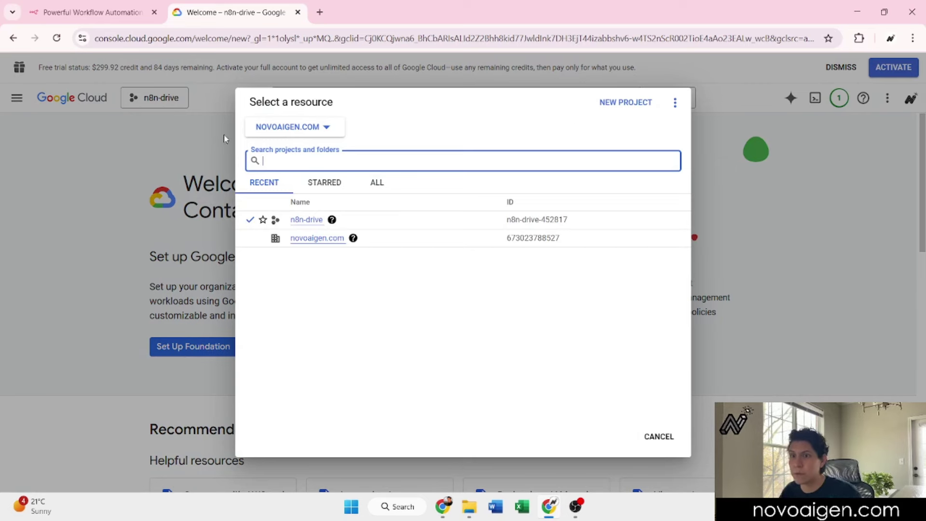
Start a new project named 'youtube n8n' and review its organization options.
click(630, 114)
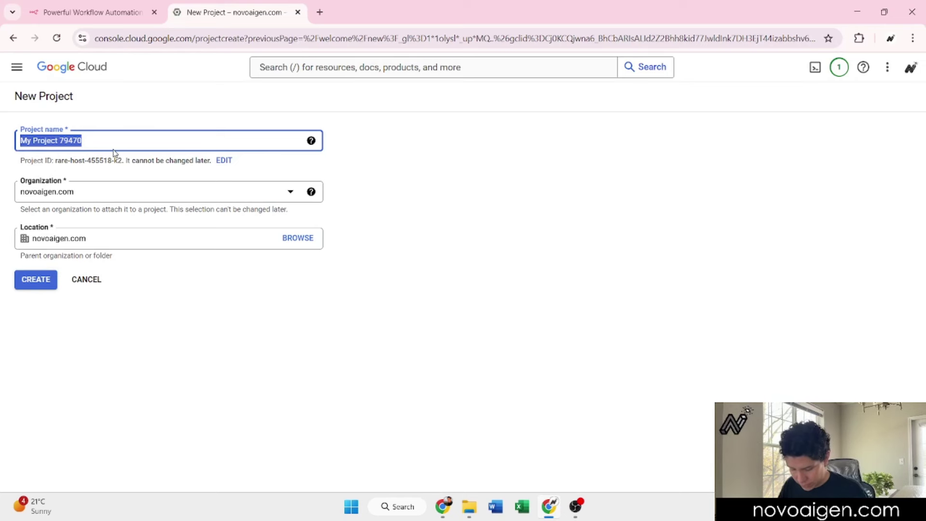
text(youtube )
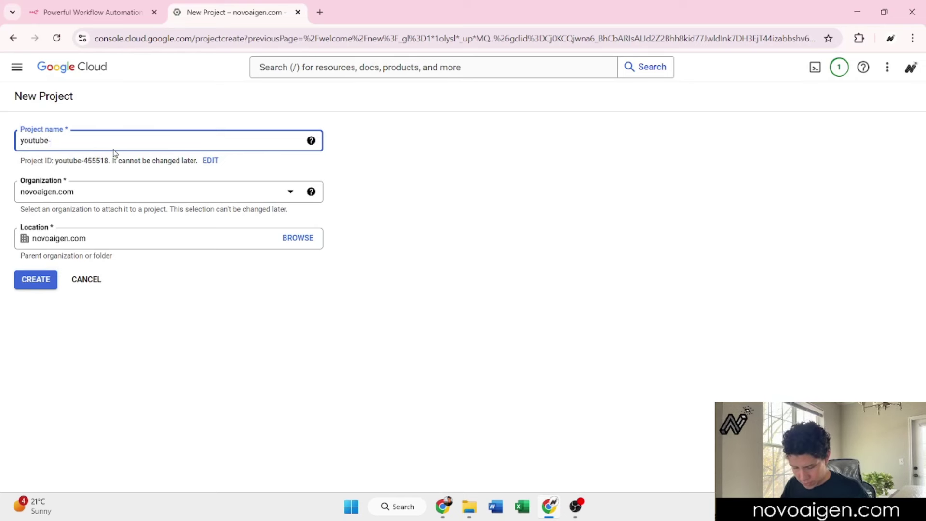
text(n8n)
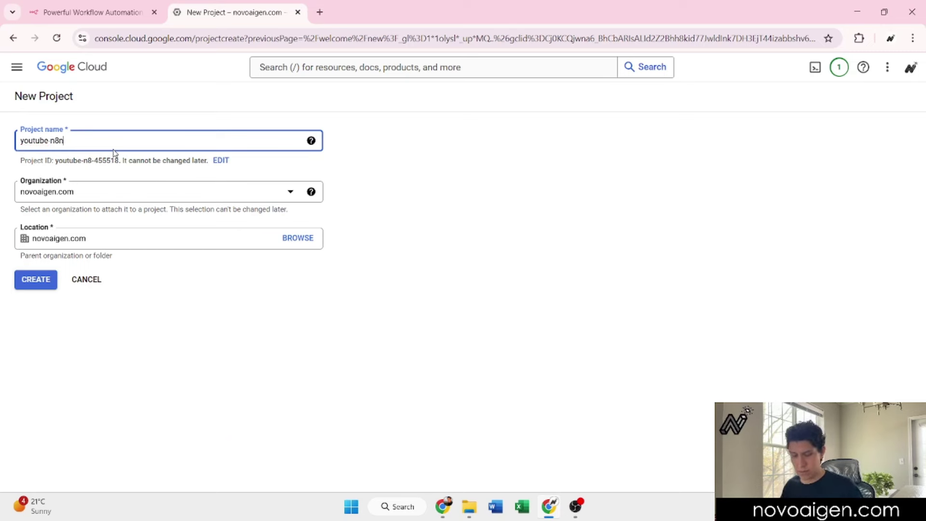
click(83, 193)
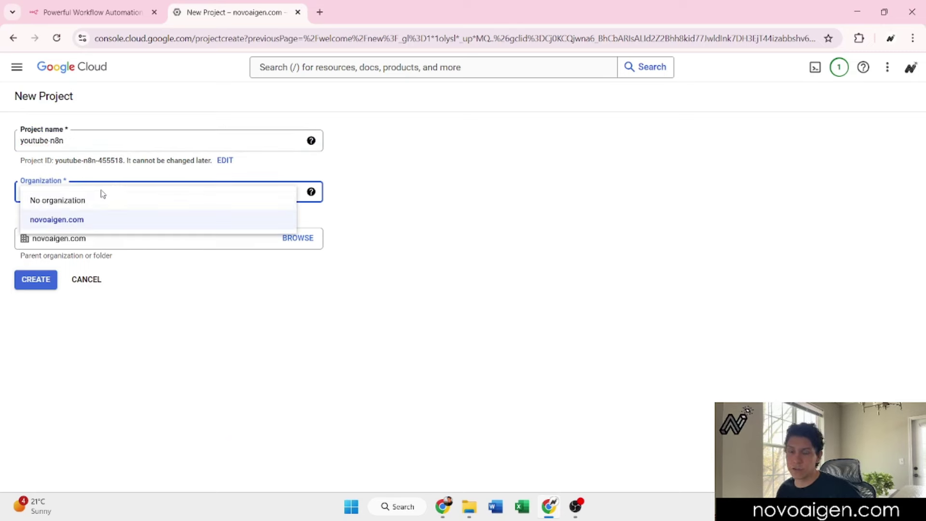
click(356, 226)
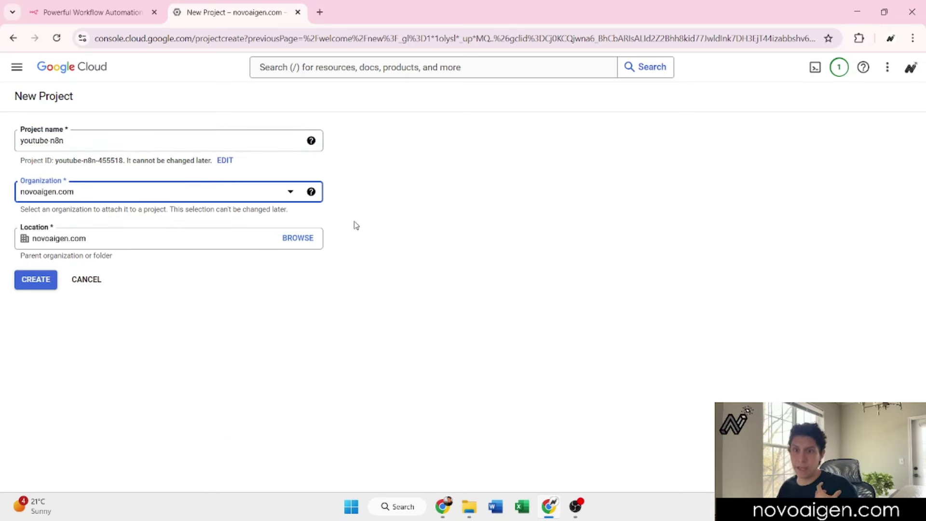
click(84, 193)
click(92, 204)
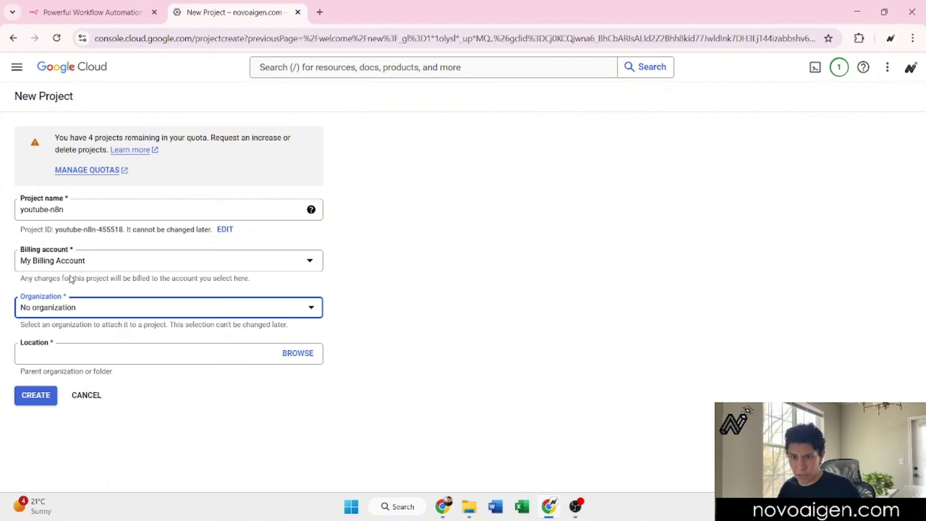
click(94, 312)
click(172, 267)
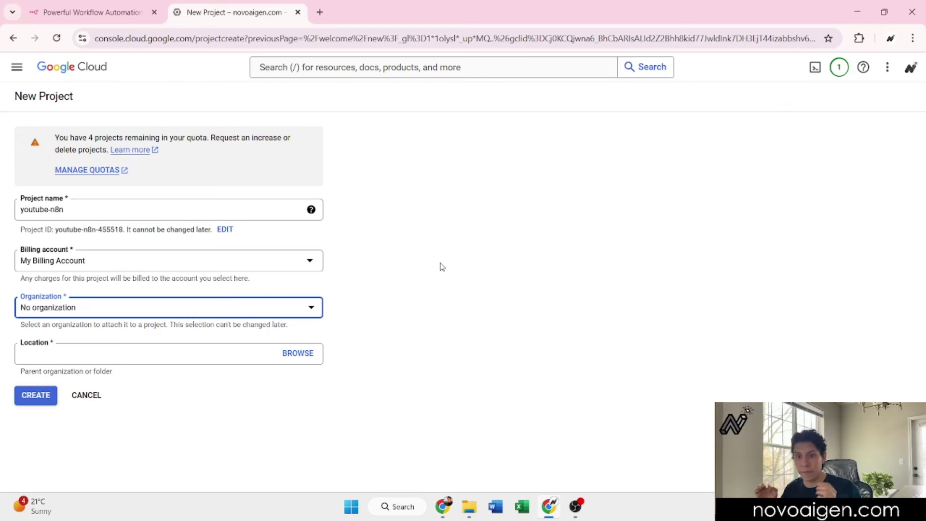
Bill it to My Billing Account, attach the novoaigen.com organization, and create the project.
click(178, 261)
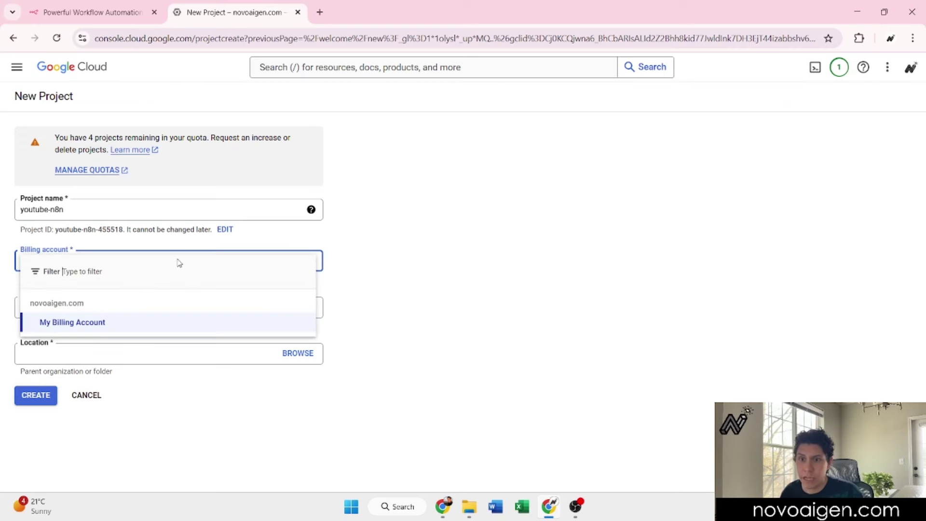
click(91, 323)
click(147, 308)
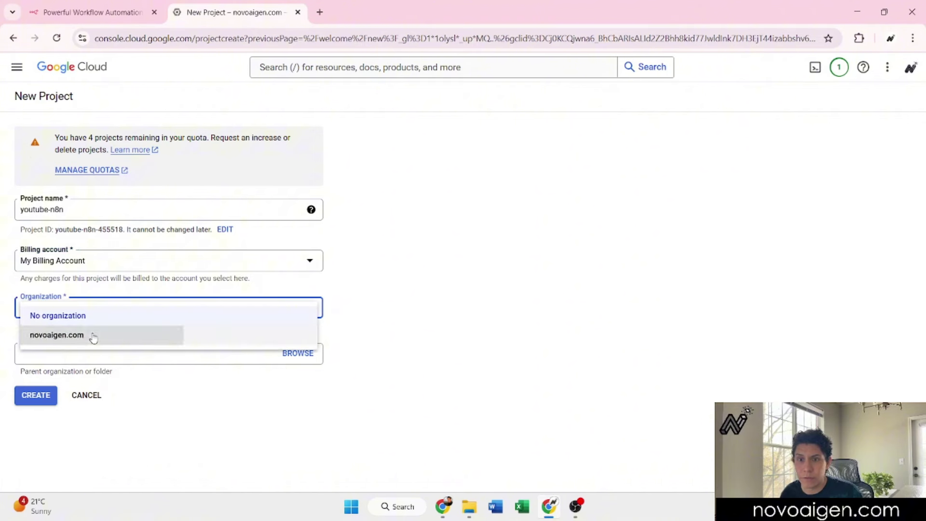
click(94, 333)
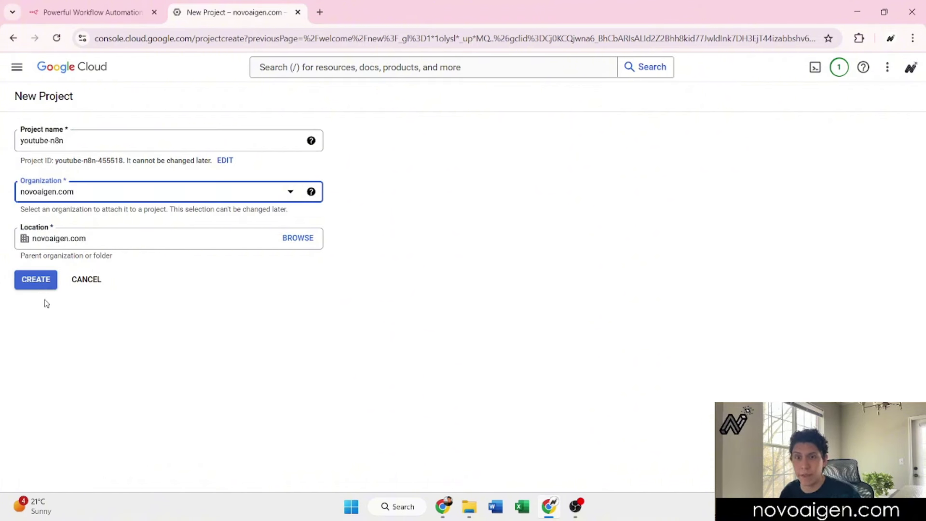
click(44, 282)
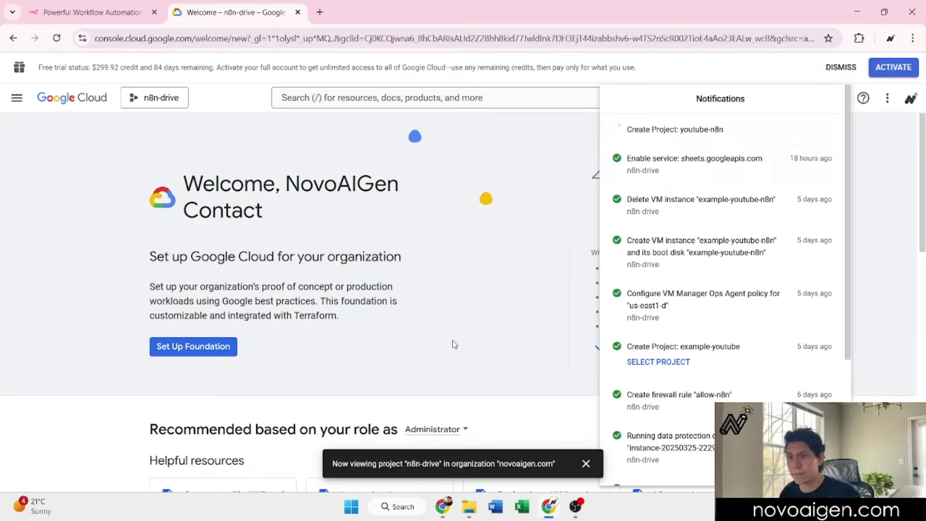
Switch the active project to youtube-n8n from the project list.
click(490, 357)
click(139, 100)
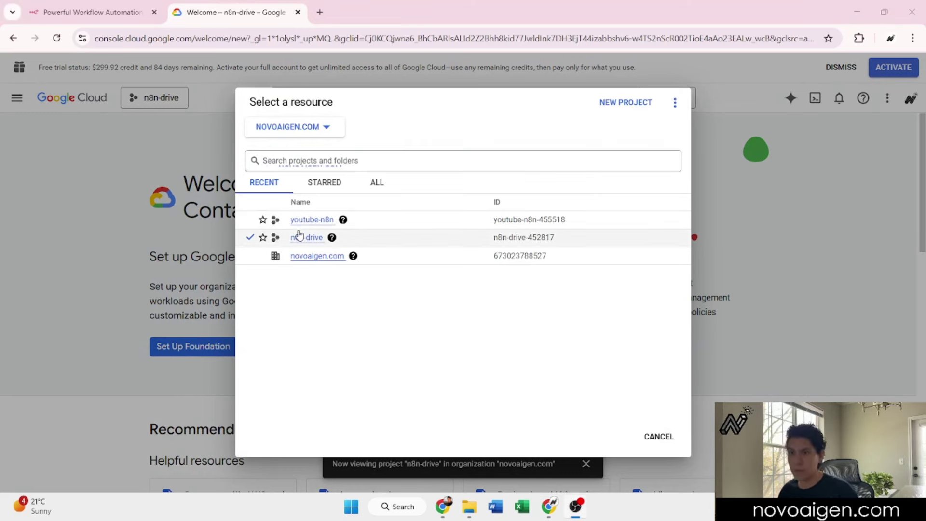
click(324, 221)
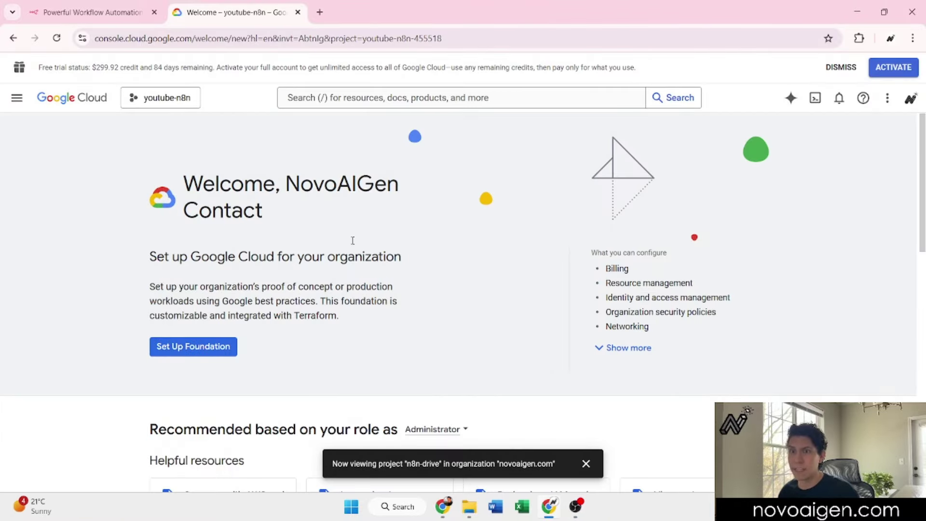
click(17, 97)
click(324, 110)
click(336, 99)
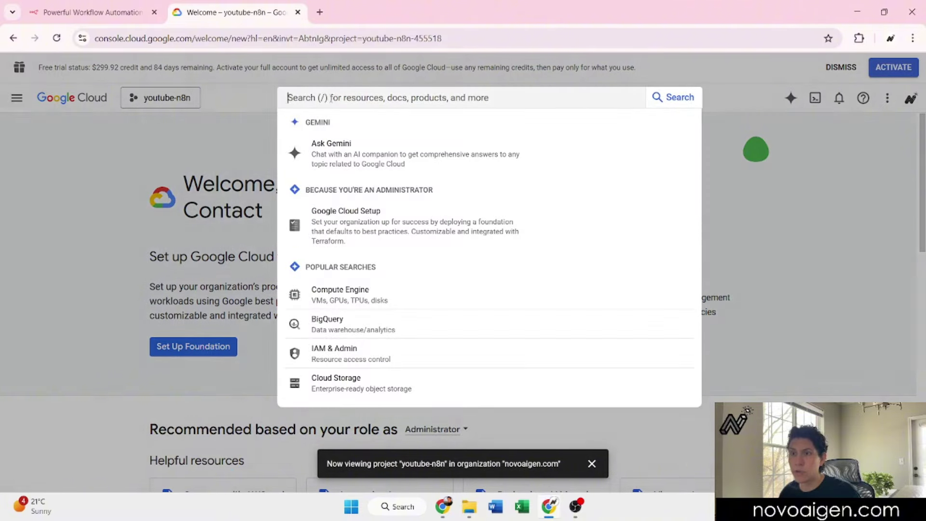
Enable the Compute Engine API for youtube-n8n and return to the empty VM instances list.
click(336, 294)
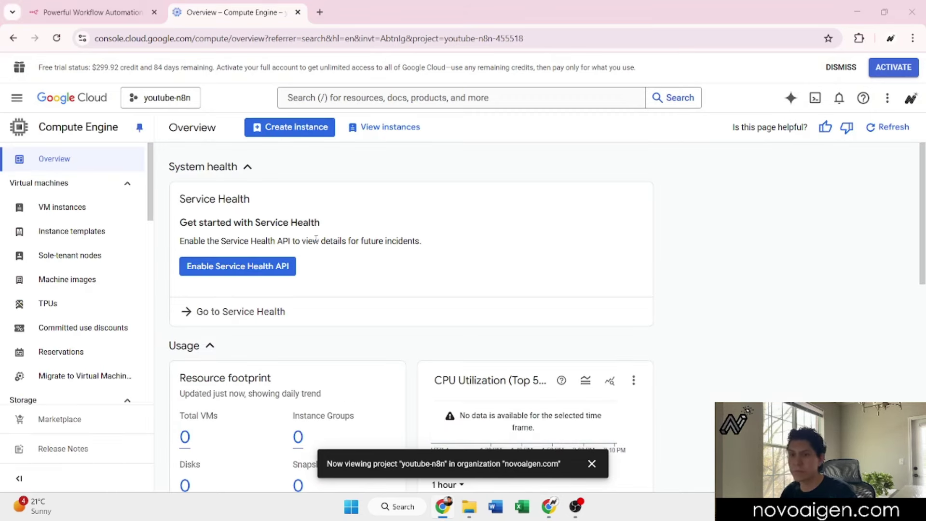
click(78, 214)
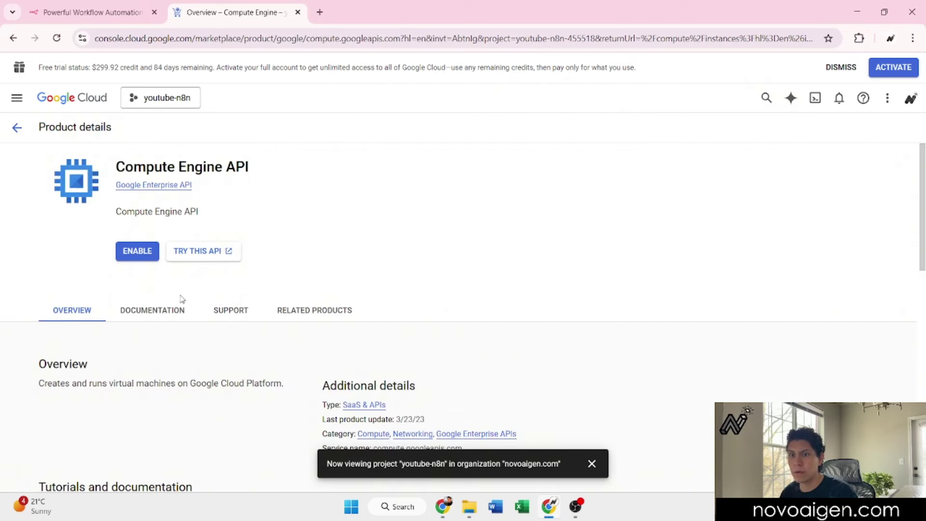
click(138, 251)
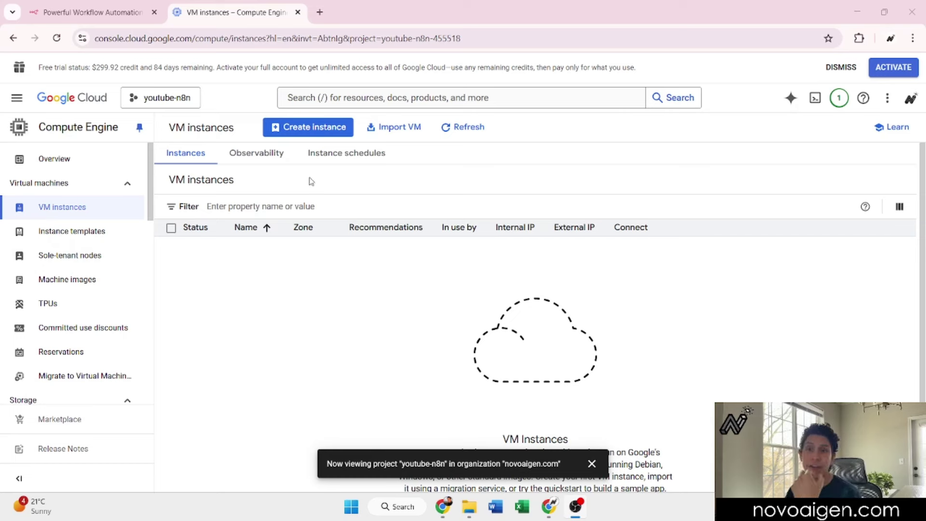
click(326, 134)
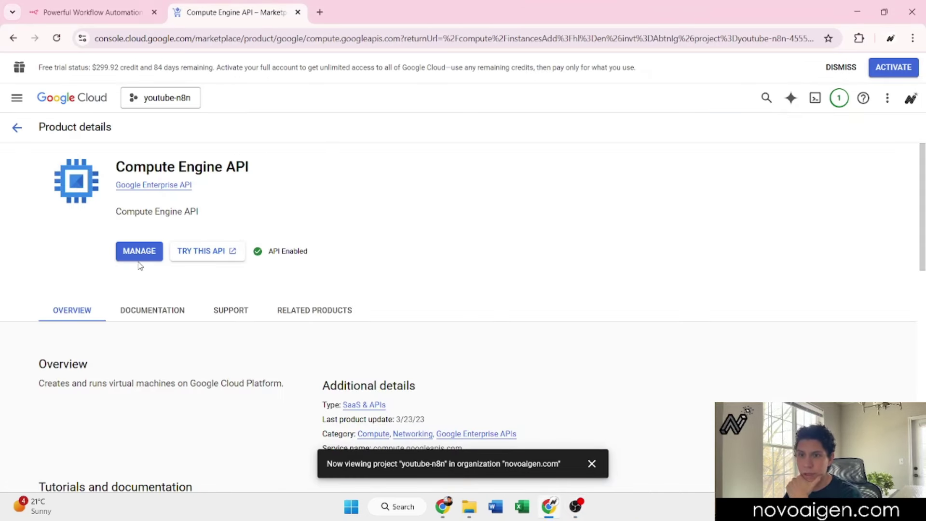
click(16, 127)
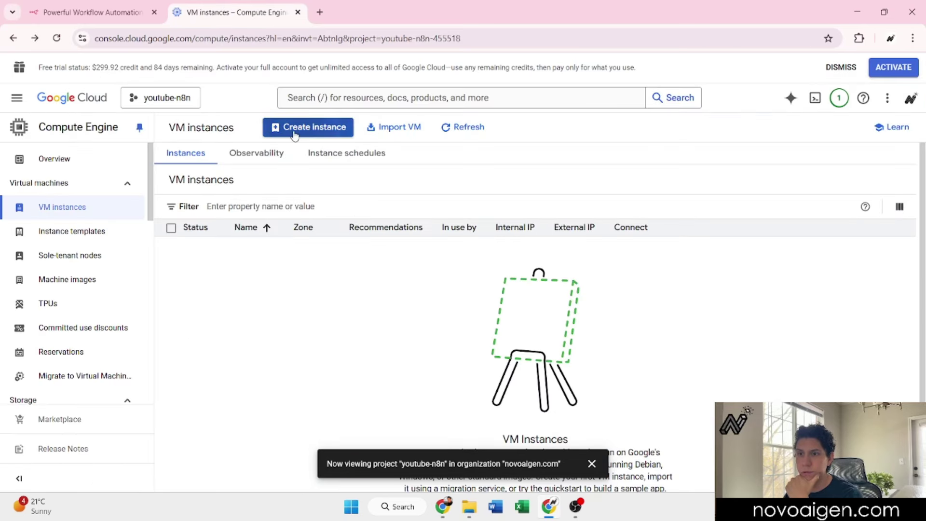
Open the Create an instance form from the VM instances page.
click(313, 127)
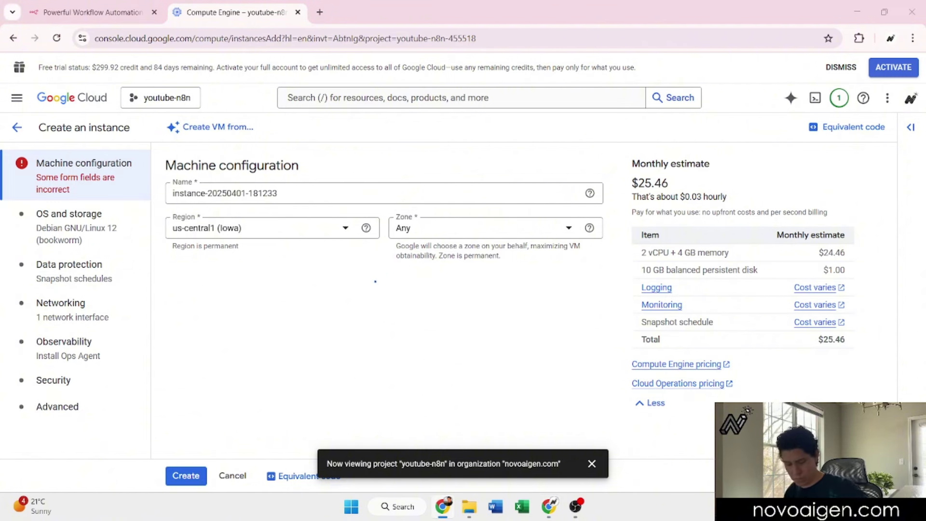
Load the Google Cloud free cloud features page in a new tab.
click(319, 12)
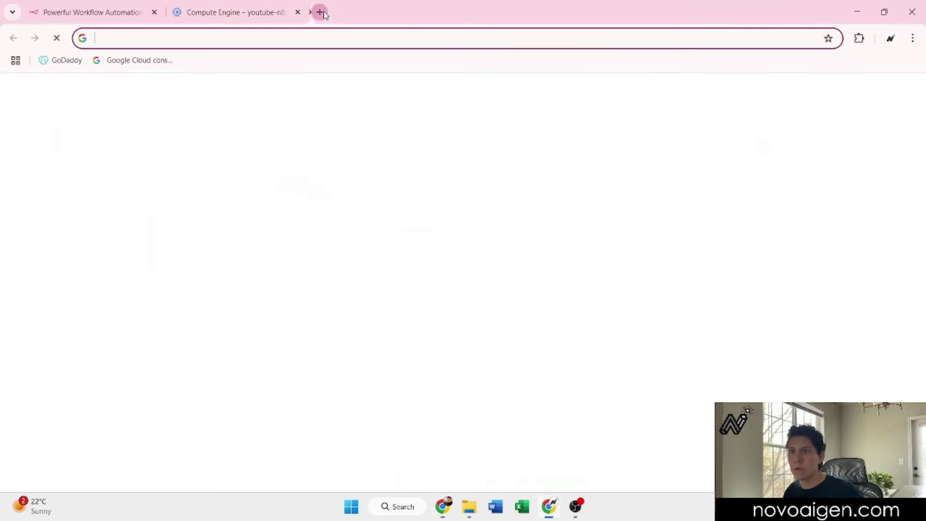
text(https://cloud.google.com/free/docs/free-cloud-features)
key(Return)
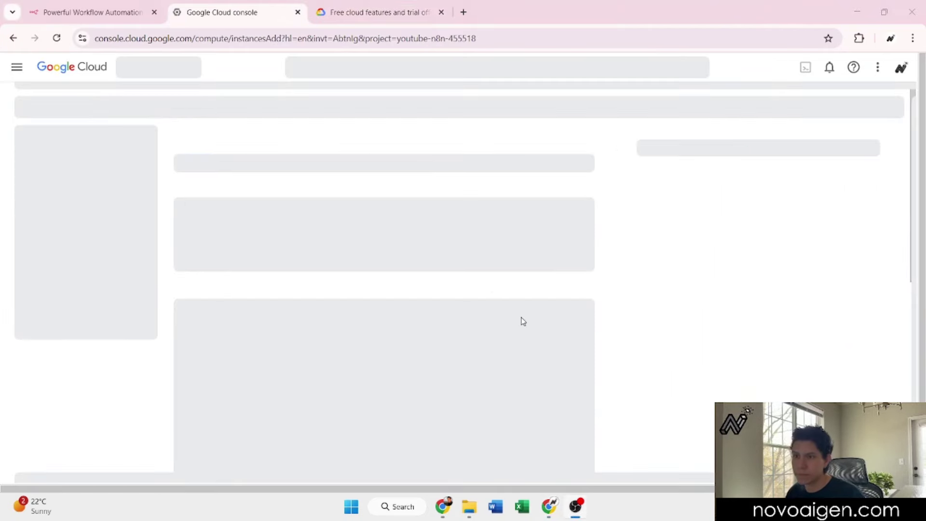
click(355, 13)
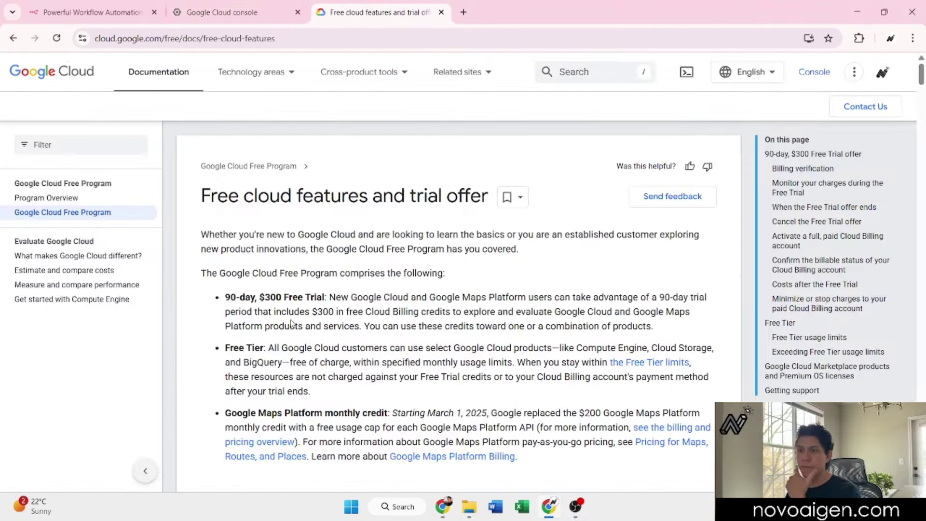
Find the Compute Engine free-tier limit: one e2-micro VM in us-west1, us-central1 or us-east1.
scroll(309, 338, down, 3)
scroll(329, 360, down, 20)
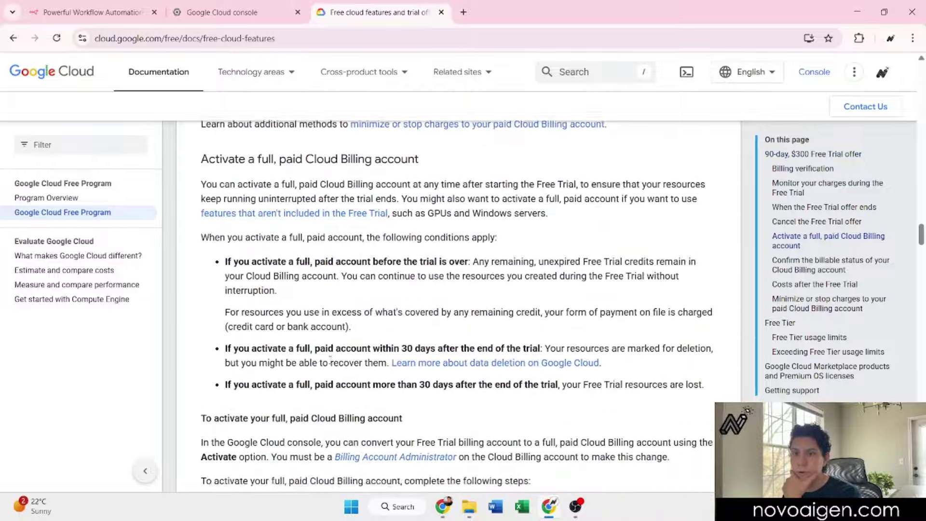
scroll(330, 363, down, 6)
scroll(393, 379, down, 10)
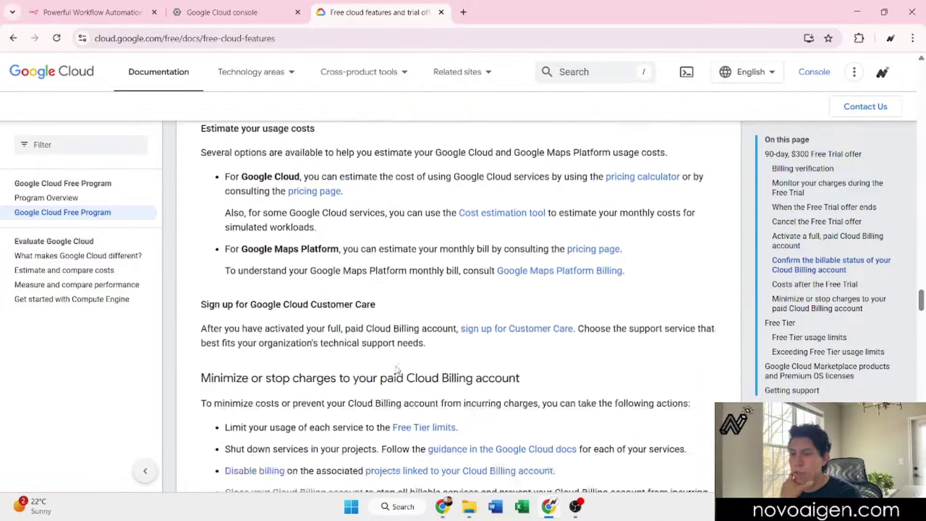
scroll(417, 402, down, 15)
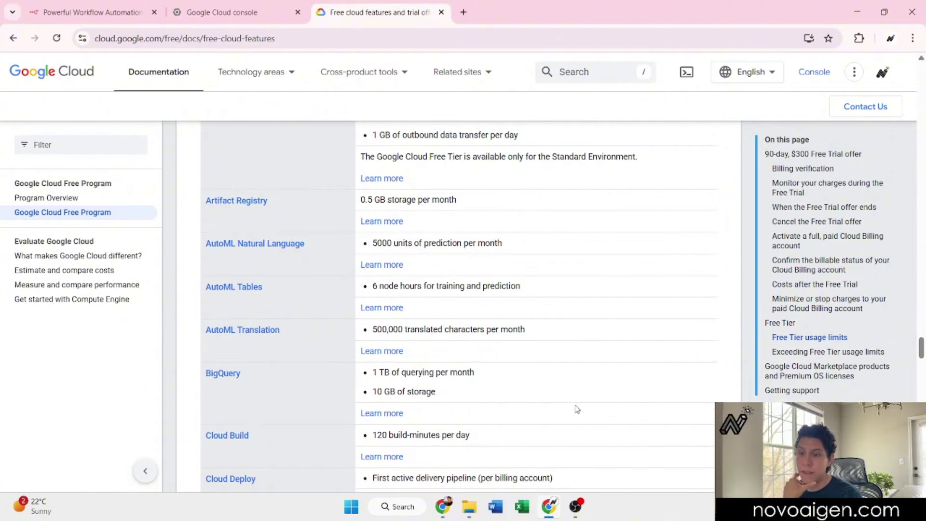
scroll(575, 413, down, 12)
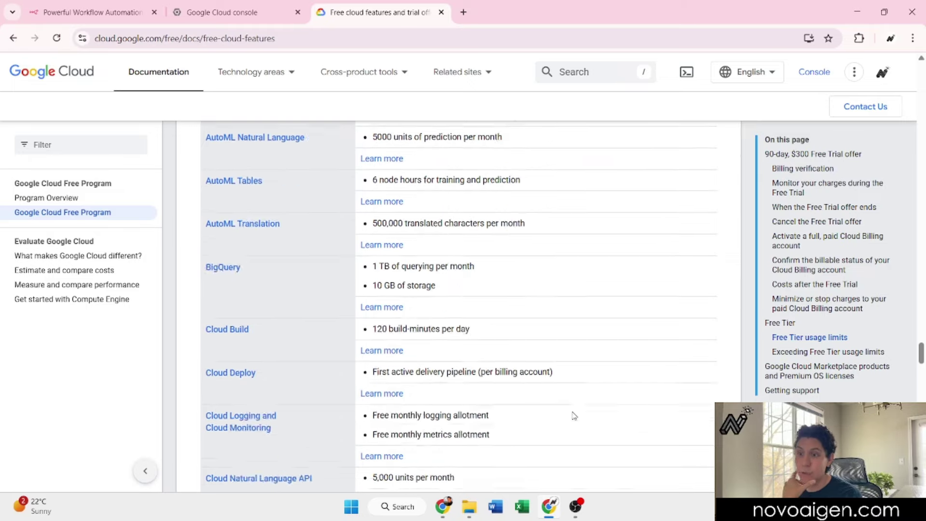
scroll(575, 414, down, 10)
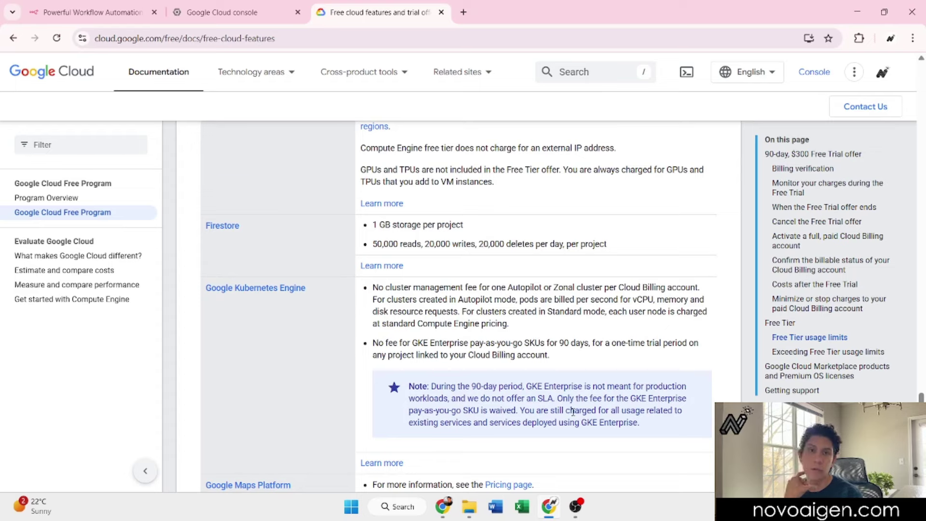
scroll(431, 388, down, 7)
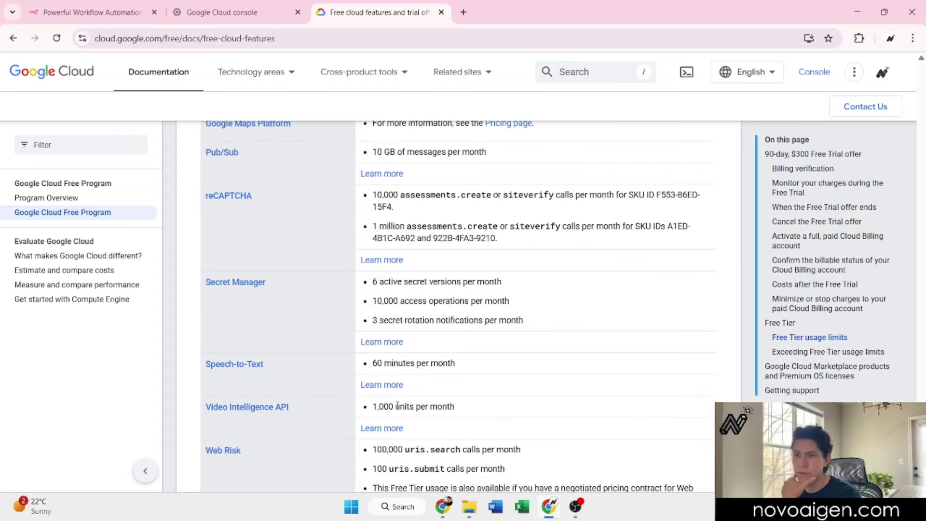
scroll(570, 371, down, 20)
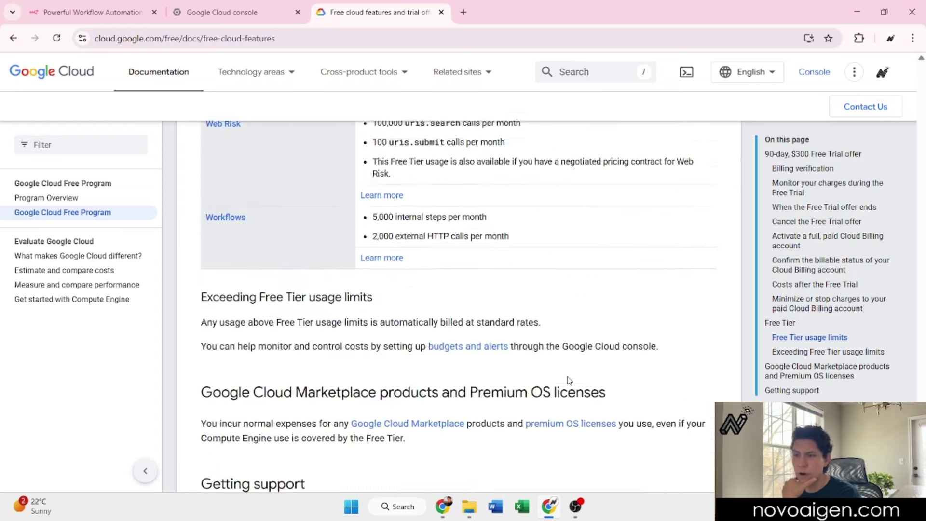
scroll(558, 406, up, 20)
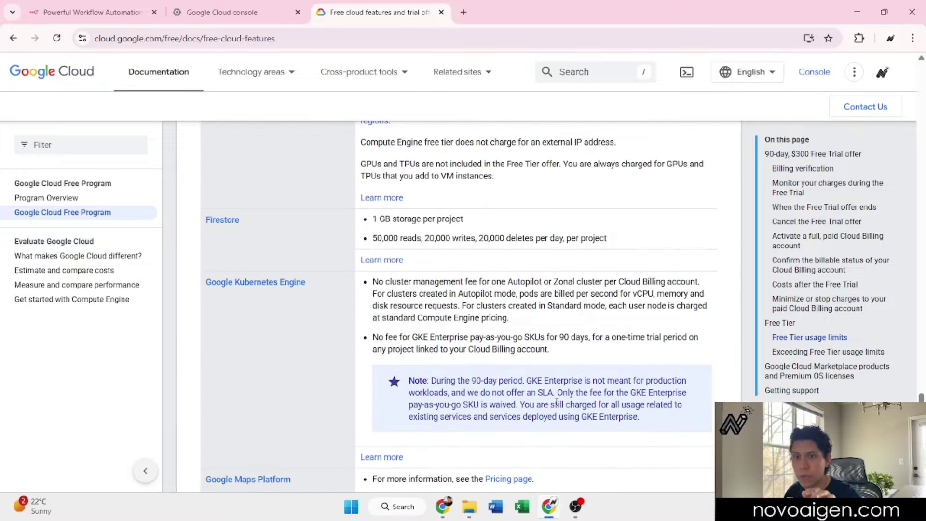
scroll(537, 344, up, 5)
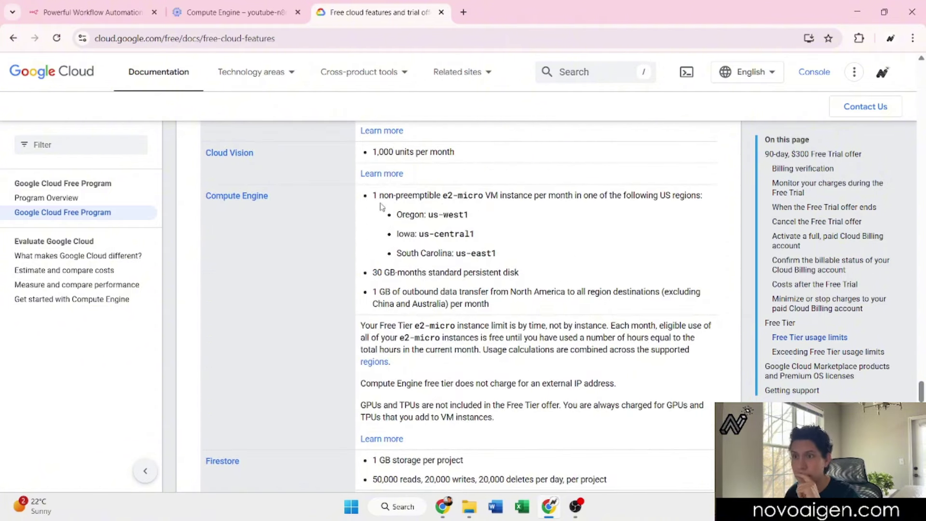
drag(373, 193, 499, 254)
click(499, 254)
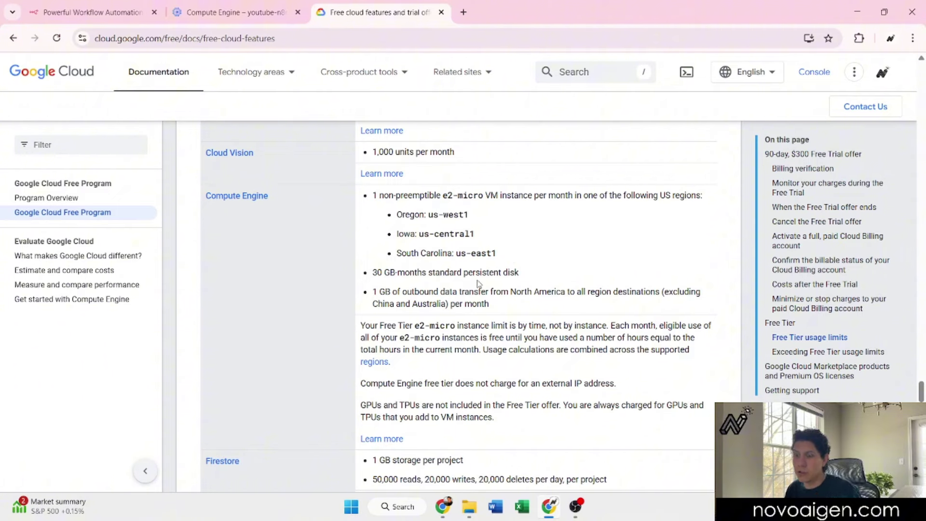
Rename the new VM to youtube-n8n.
click(235, 6)
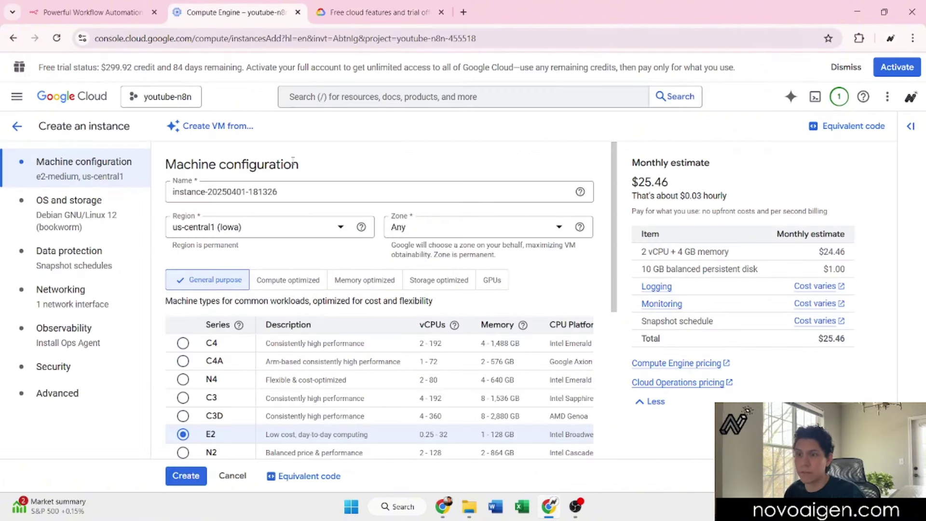
triple_click(278, 187)
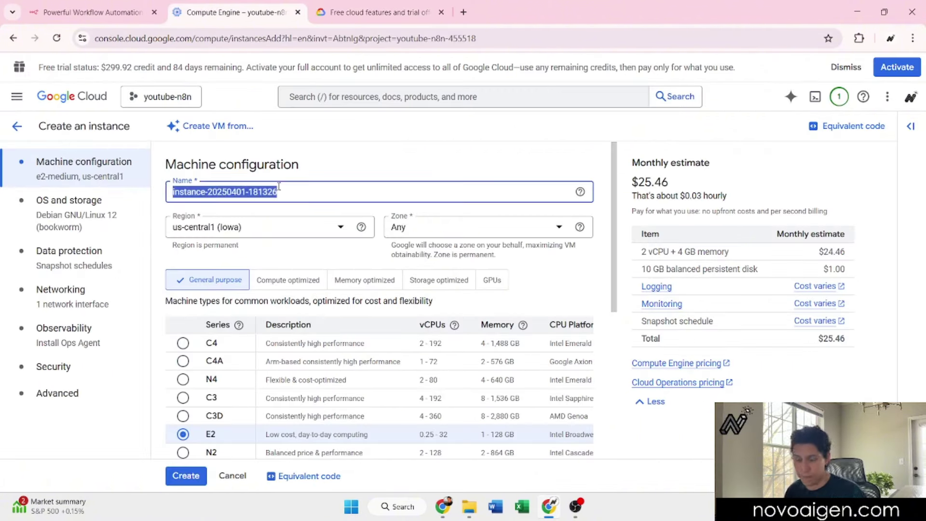
text(youyube)
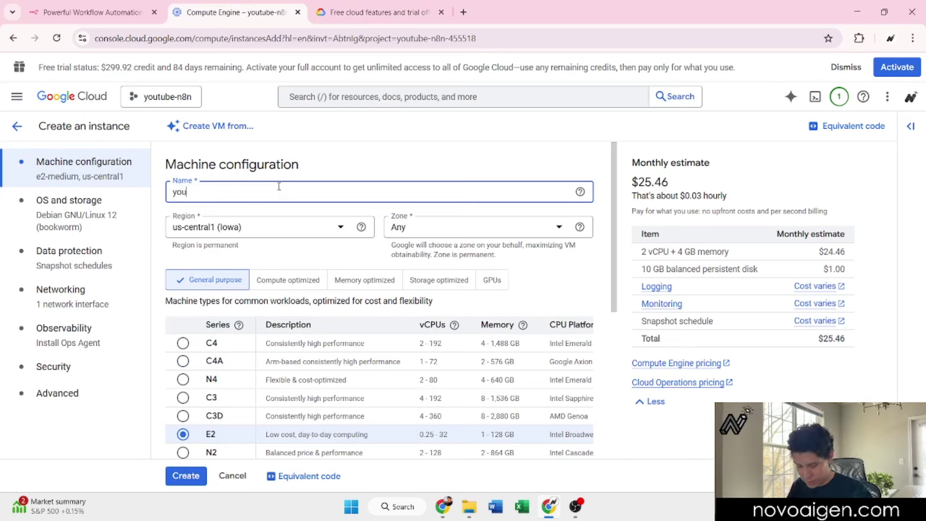
key(BackSpace)
key(BackSpace)
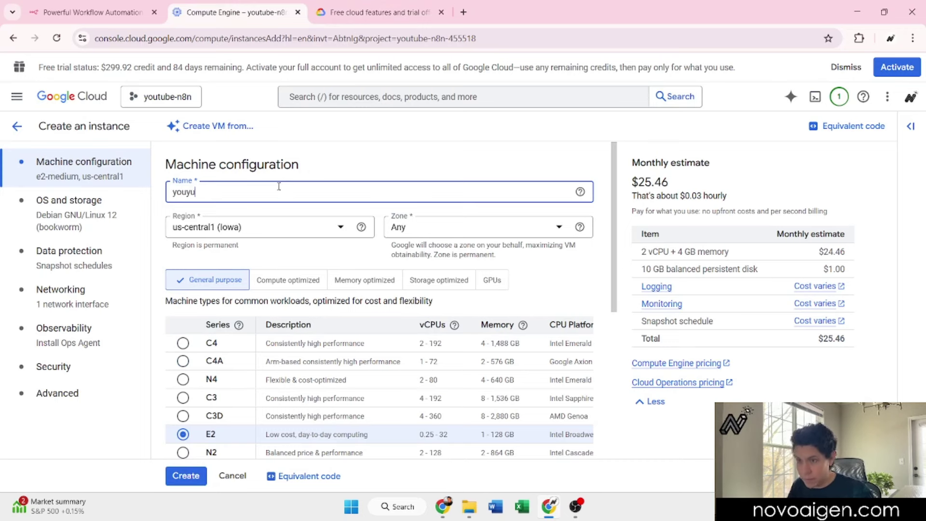
text(tube-)
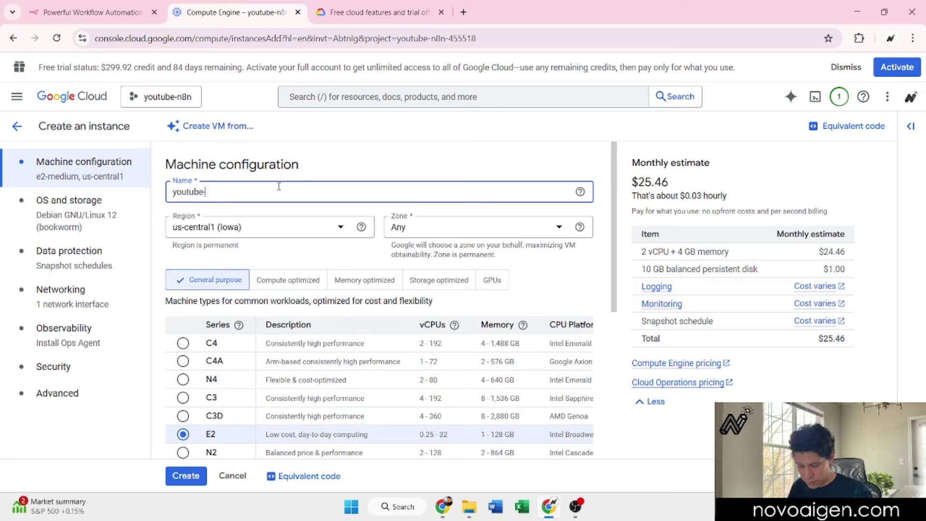
text(n8n)
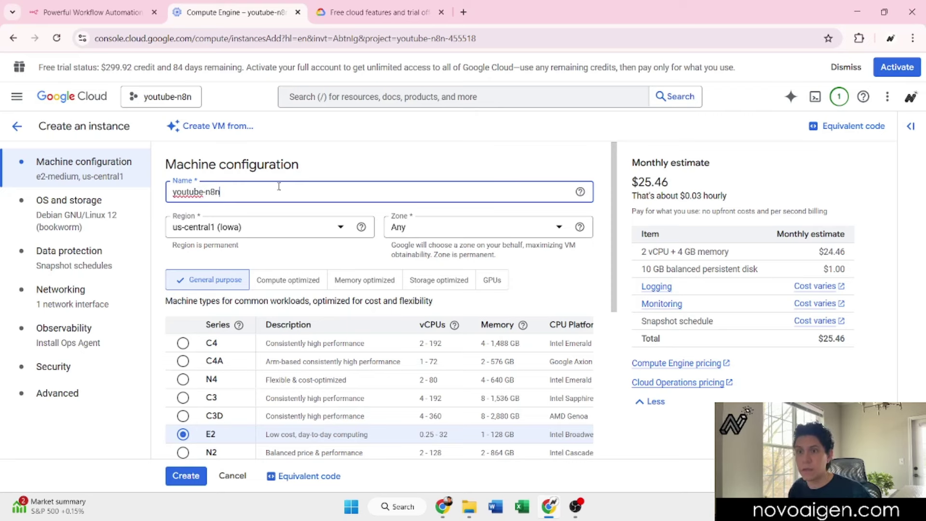
Set the region to the free-tier us-east1 (South Carolina), noting the $25.46 monthly estimate.
click(236, 229)
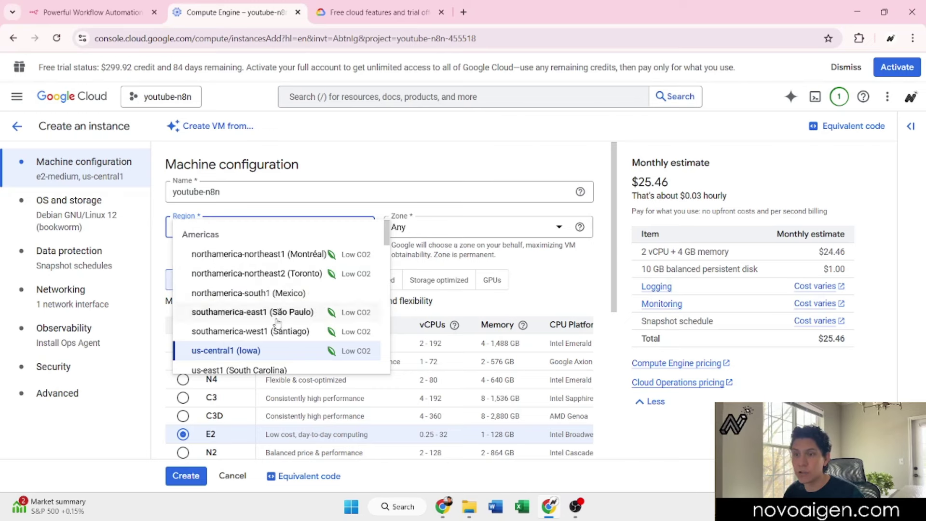
click(381, 12)
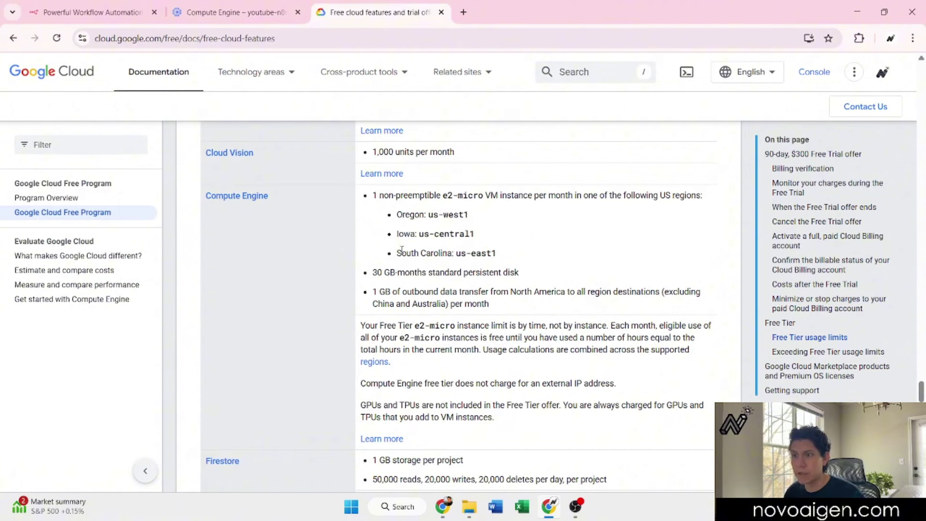
drag(398, 253, 466, 253)
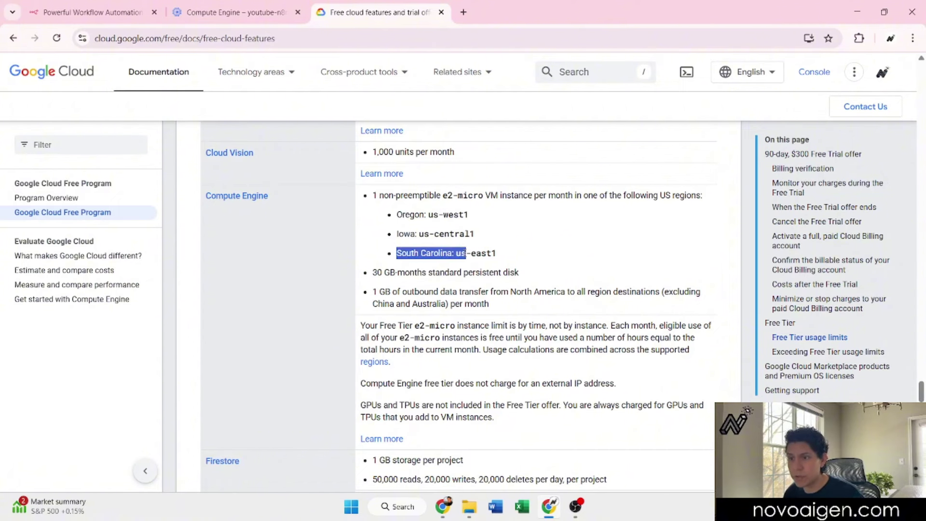
click(212, 6)
scroll(270, 335, down, 5)
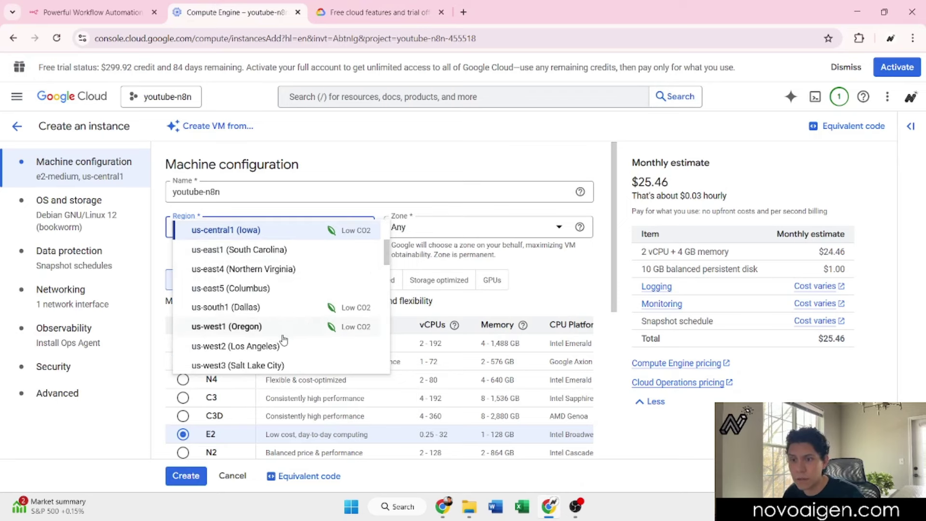
scroll(285, 332, up, 3)
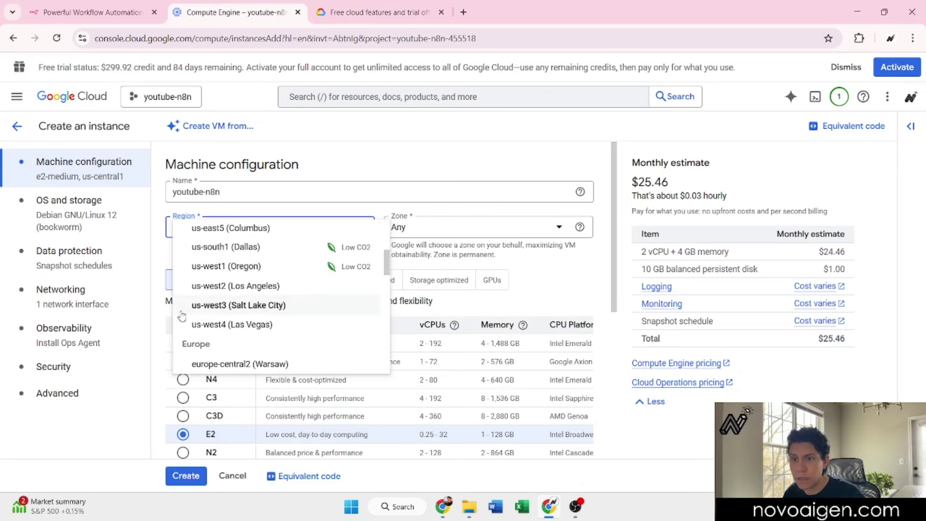
scroll(236, 287, up, 2)
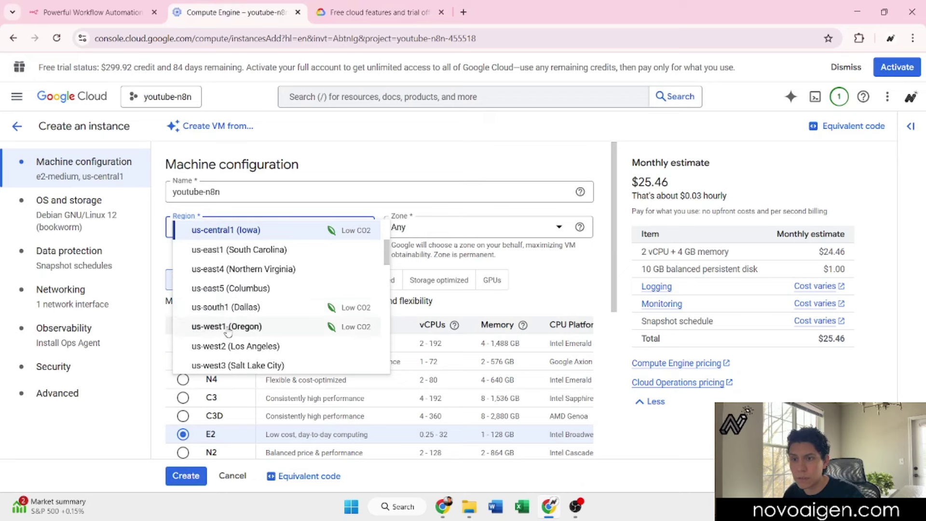
scroll(228, 332, up, 1)
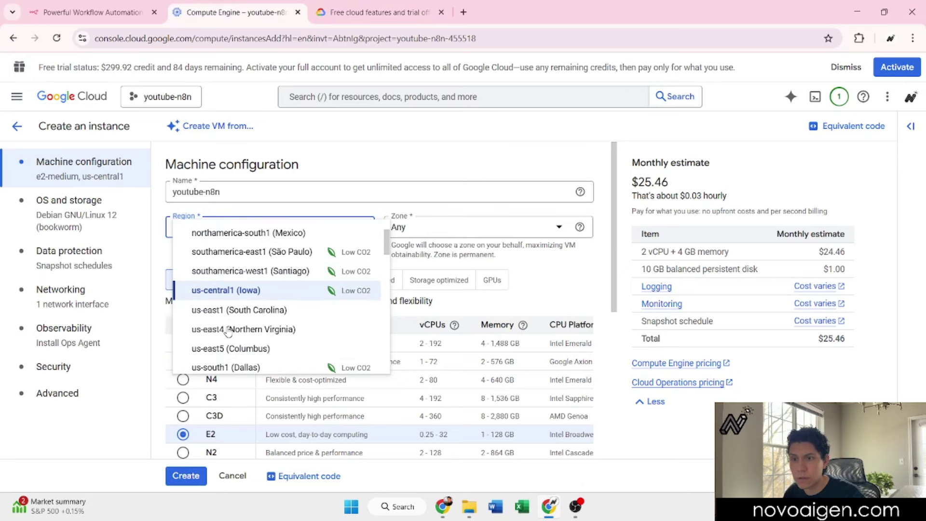
click(264, 312)
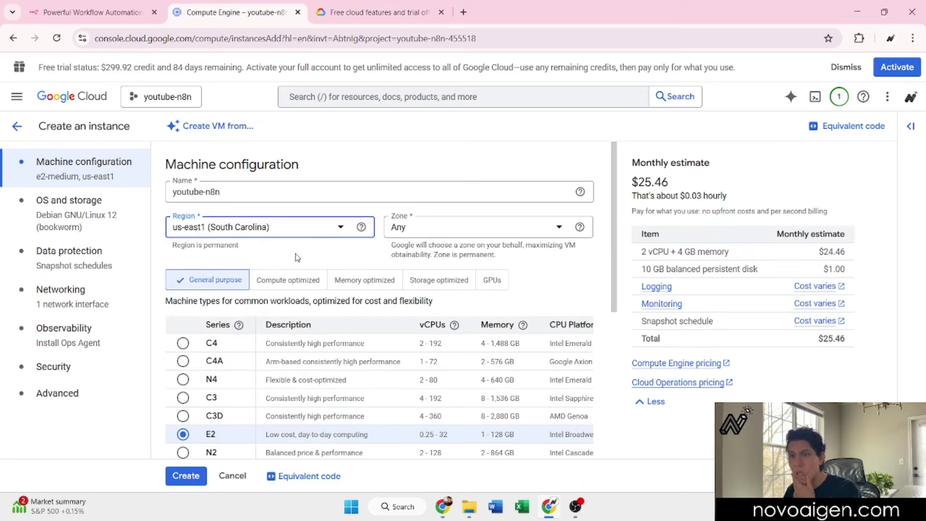
scroll(156, 300, down, 3)
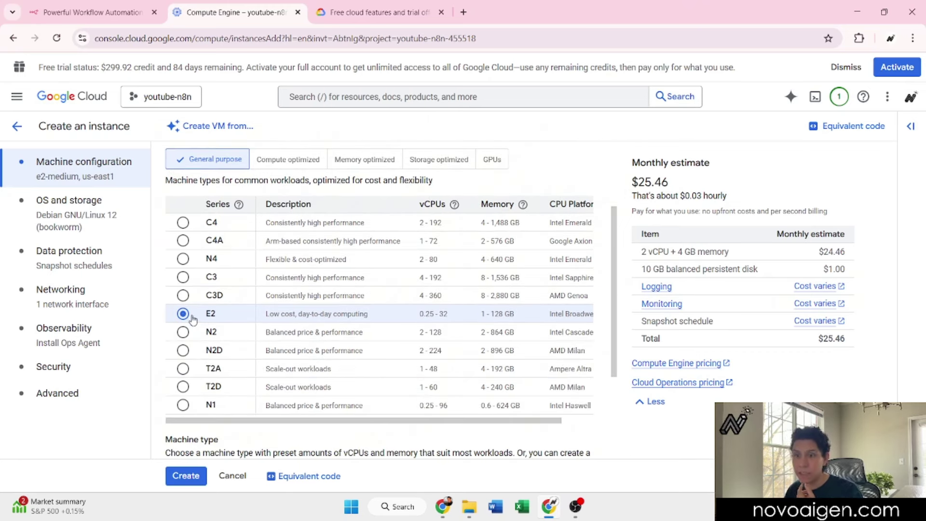
drag(631, 183, 670, 184)
click(673, 183)
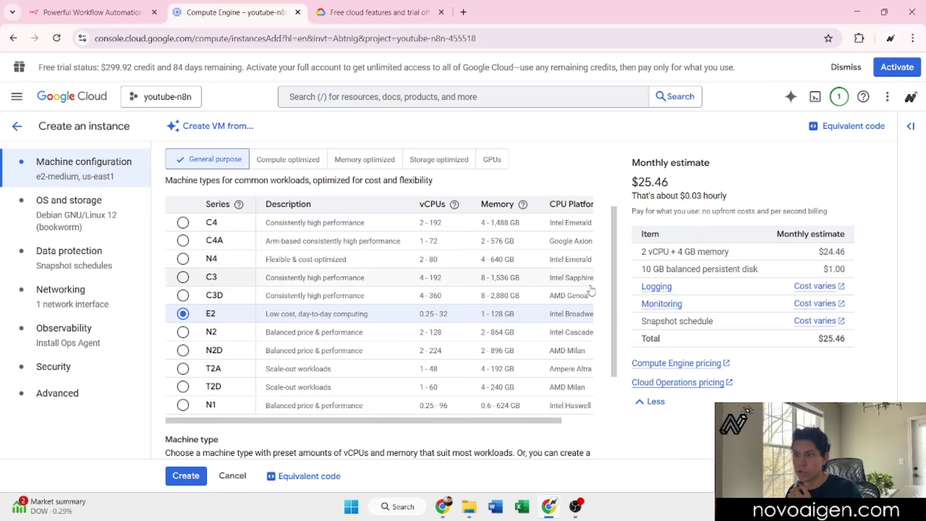
scroll(585, 356, down, 3)
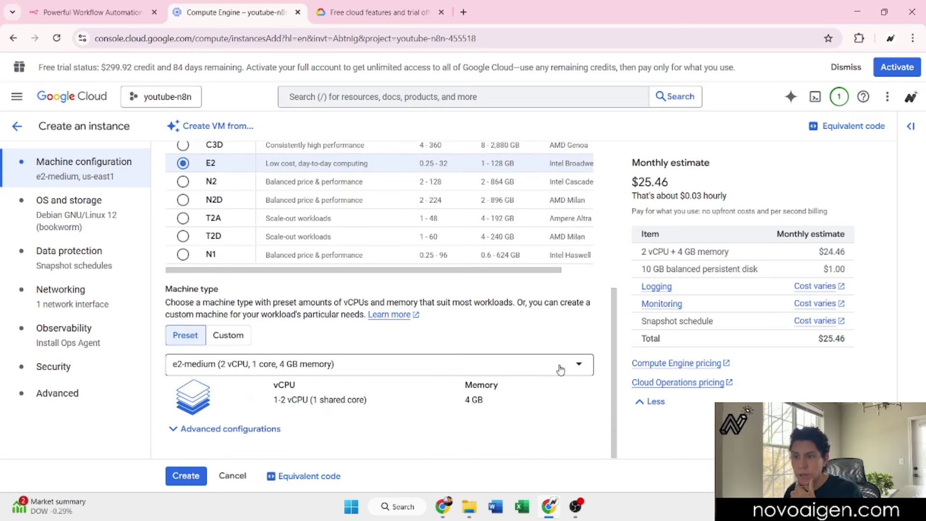
Set the machine type to e2-micro, confirmed against the free-tier docs, lowering the estimate to $7.11.
click(563, 371)
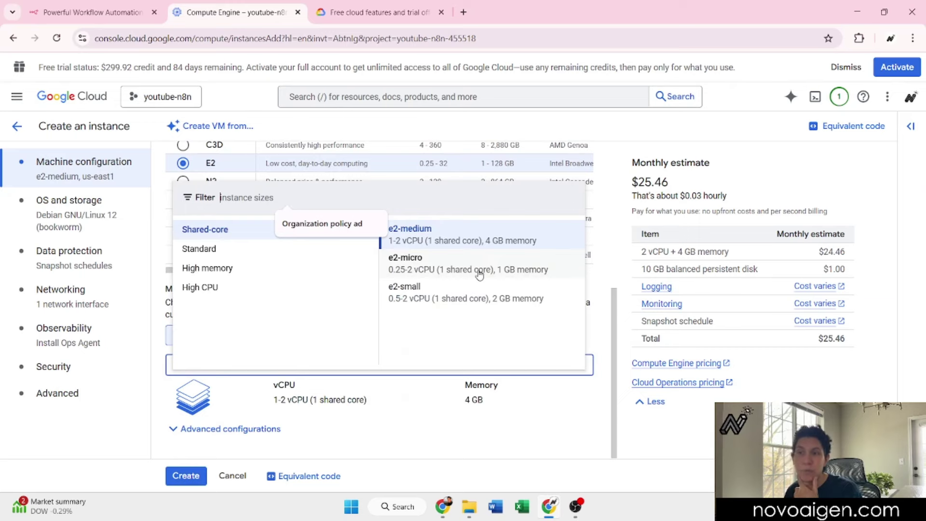
click(463, 270)
click(364, 2)
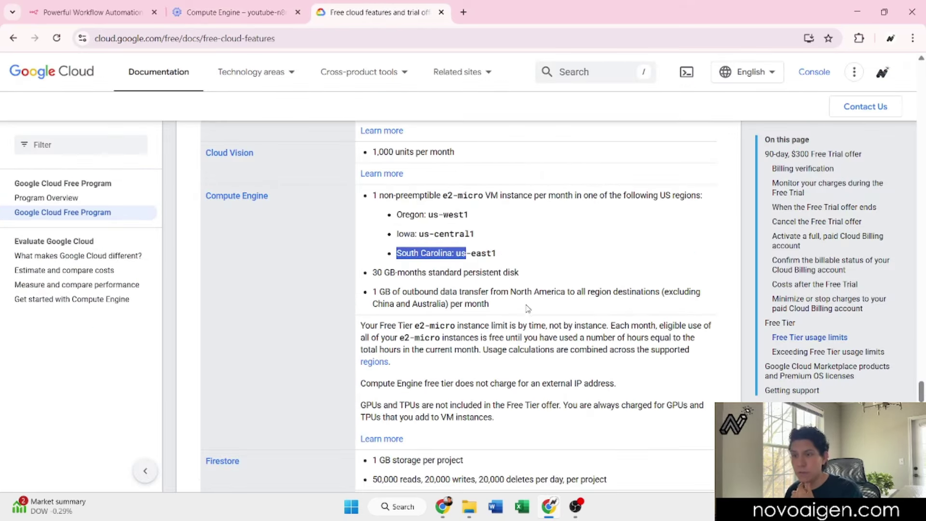
click(529, 285)
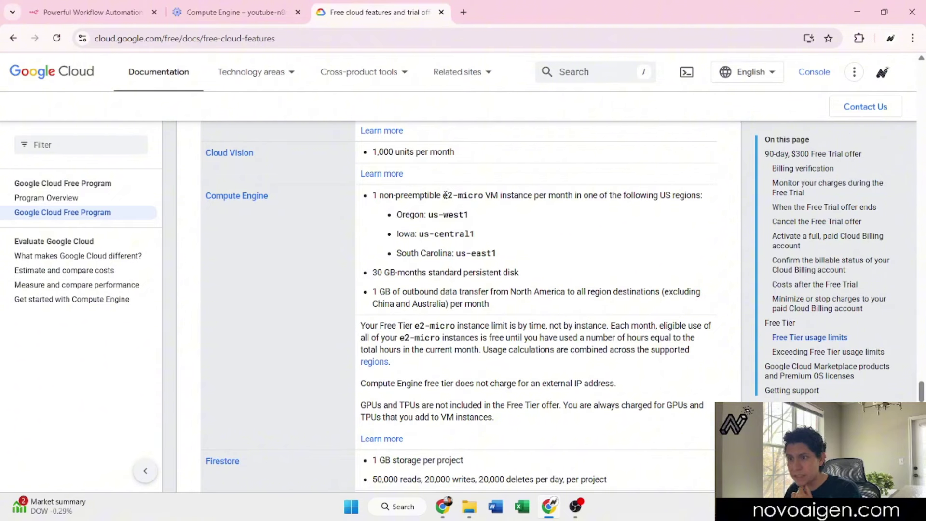
drag(444, 195, 483, 195)
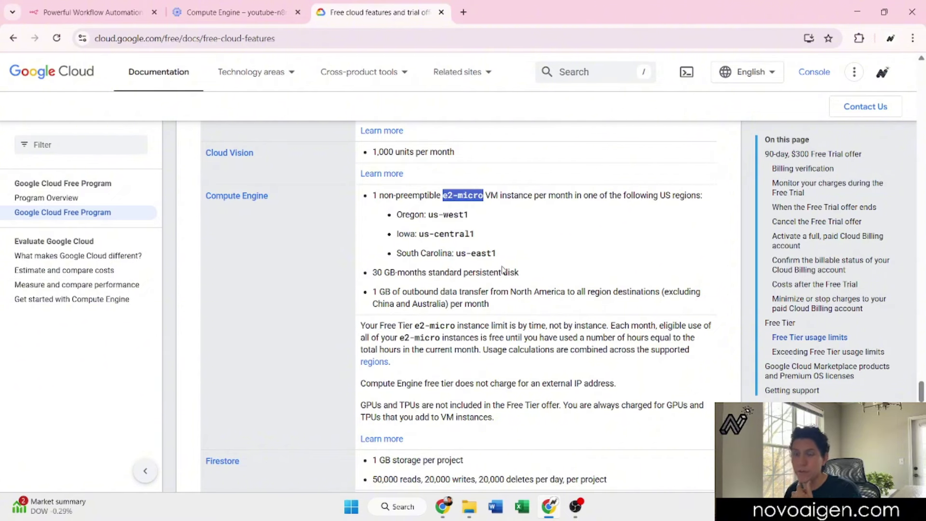
click(235, 6)
click(343, 370)
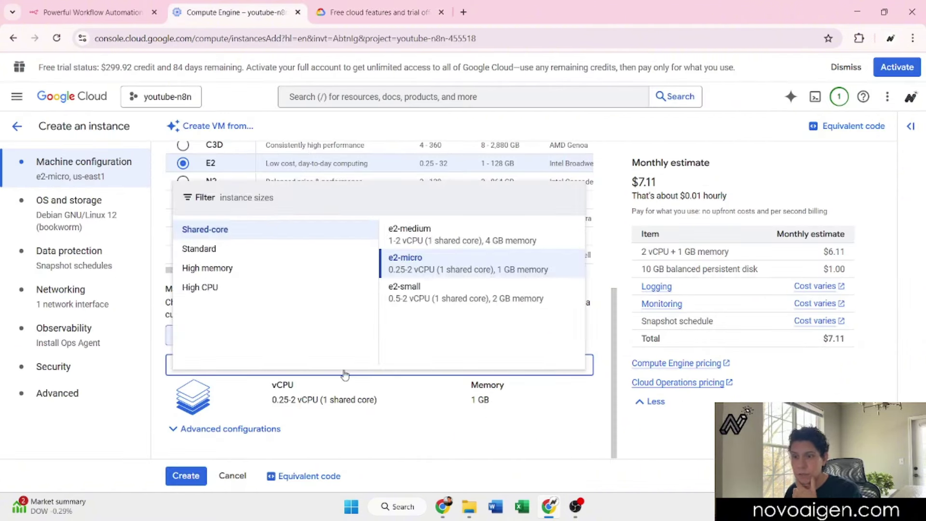
click(444, 273)
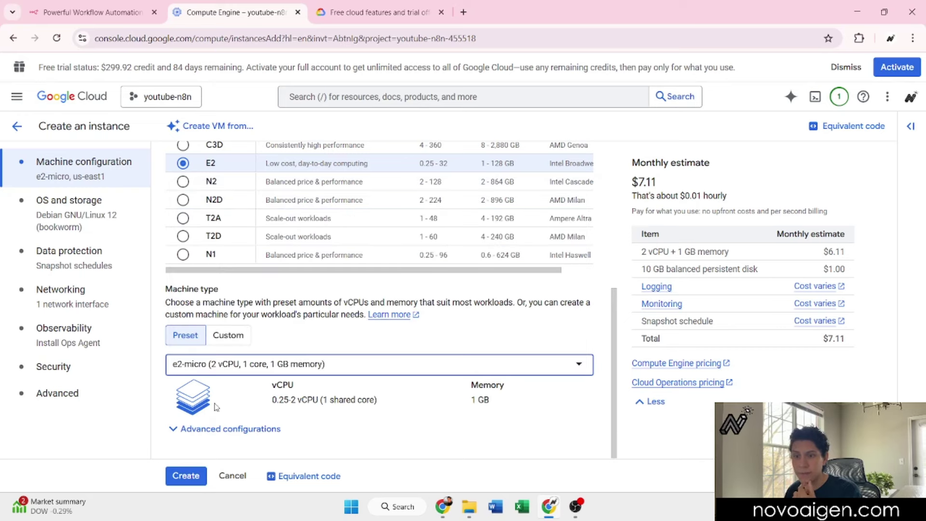
Resize the boot disk from 10 GB to 30 GB.
click(103, 264)
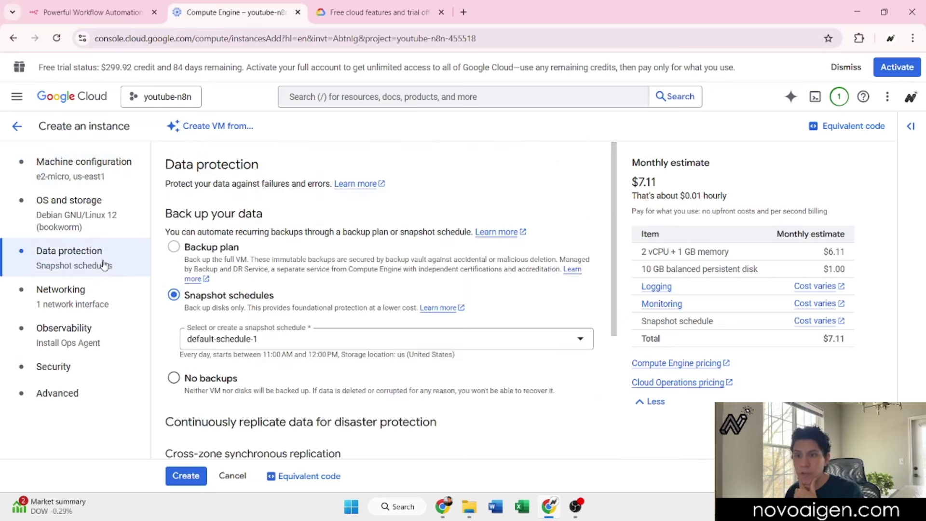
click(67, 217)
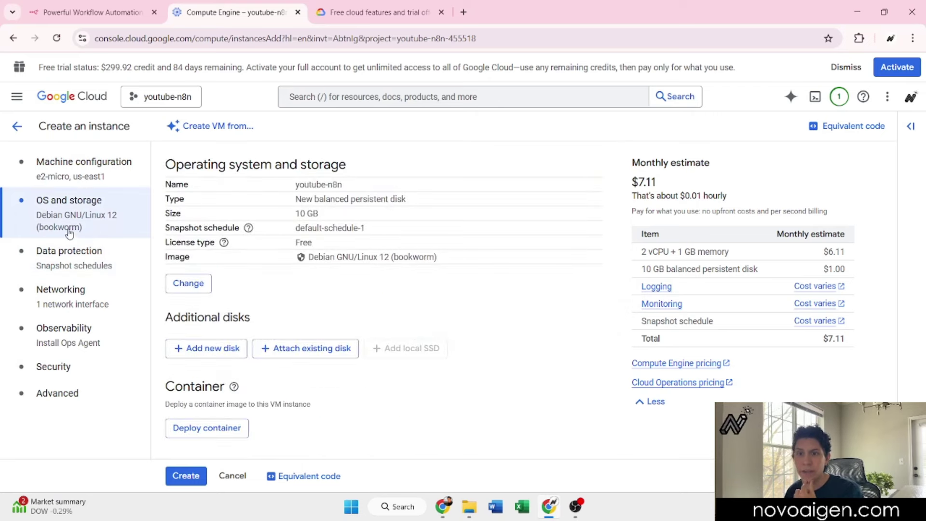
click(198, 283)
drag(403, 334, 345, 336)
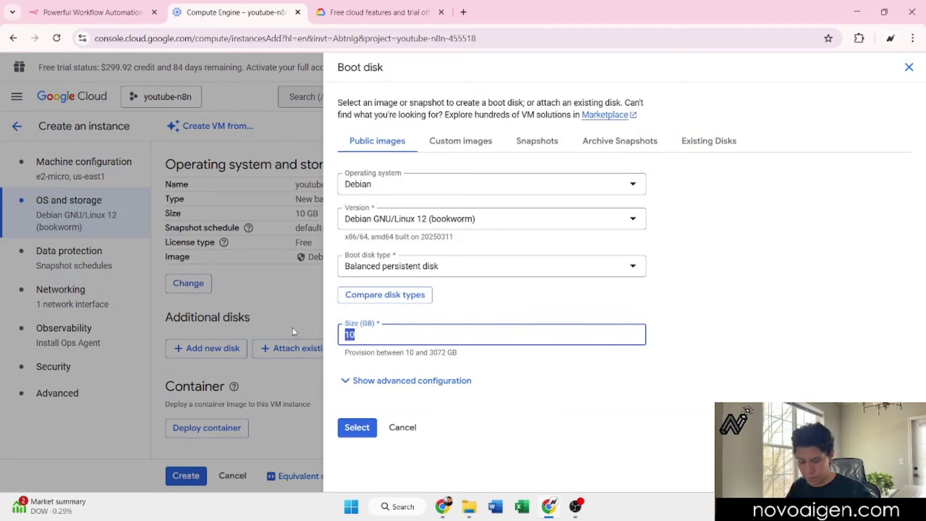
text(30)
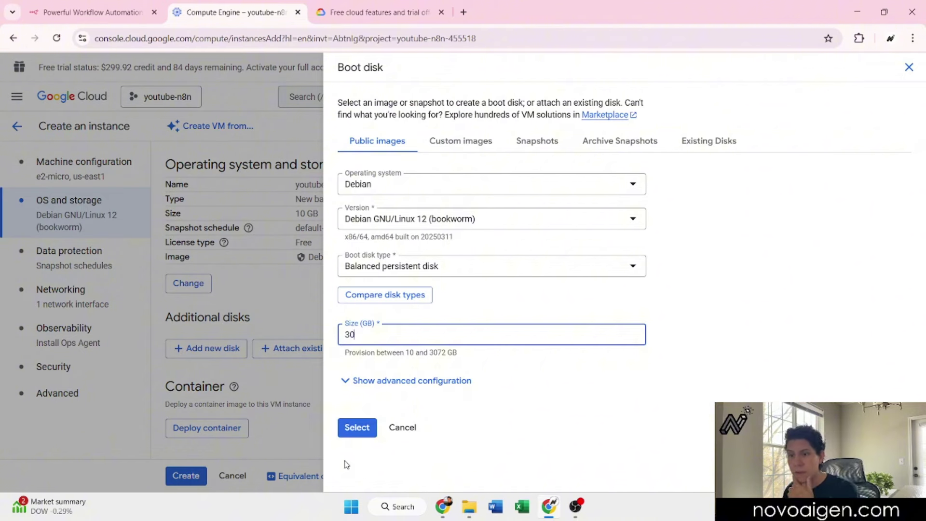
click(357, 427)
Recheck the free-tier documentation, then bring up the VM's Networking settings.
click(373, 6)
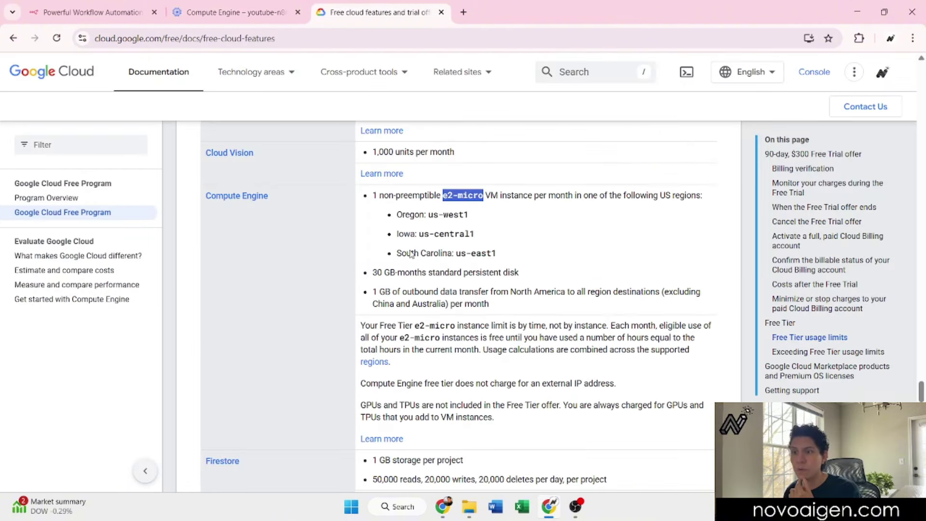
click(385, 286)
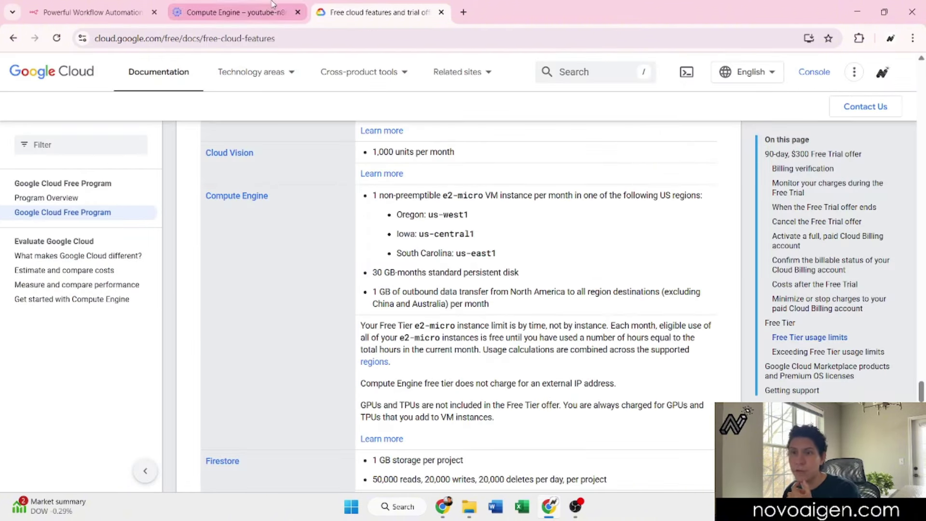
click(216, 8)
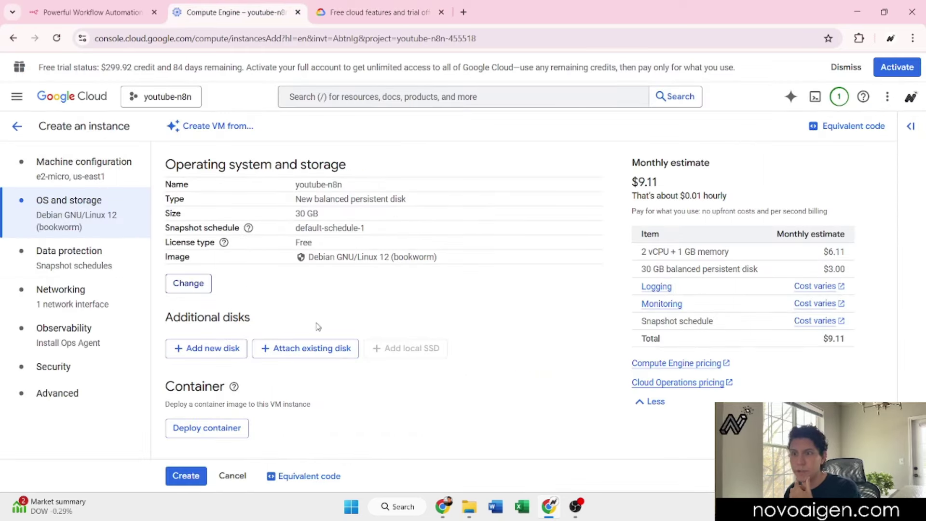
click(72, 277)
scroll(135, 290, down, 4)
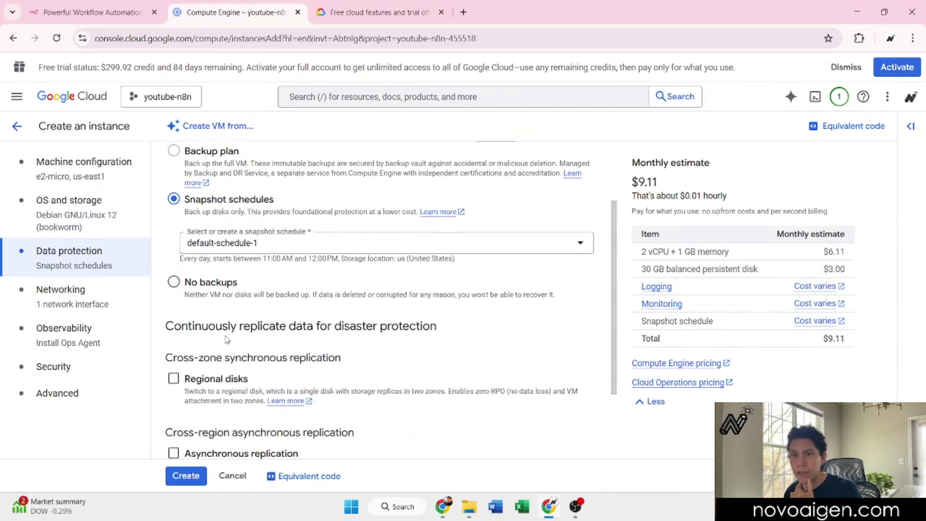
click(86, 295)
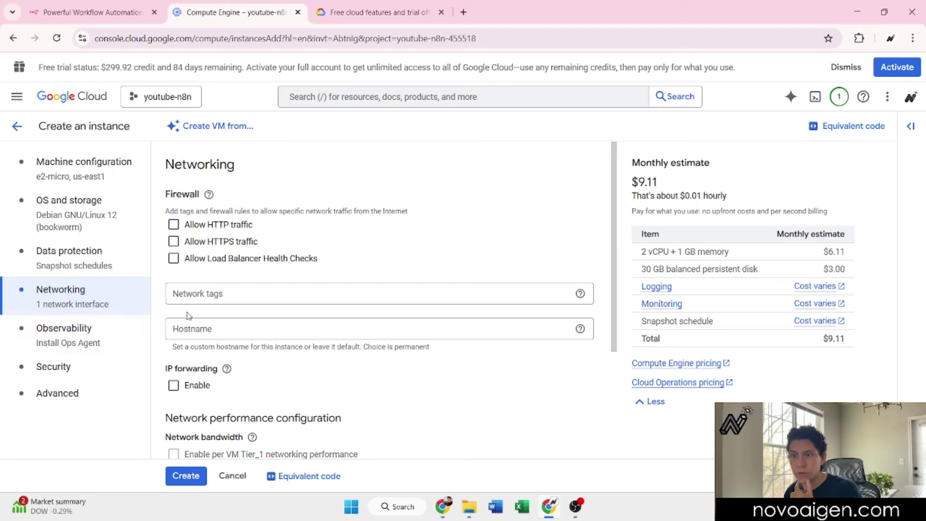
Allow HTTP, HTTPS and Load Balancer Health Check traffic for the VM.
click(173, 224)
click(173, 242)
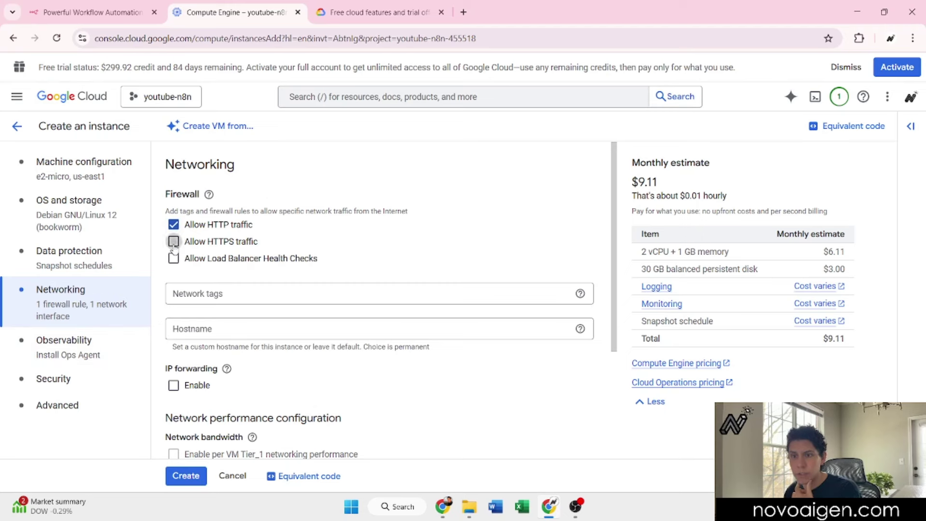
click(173, 258)
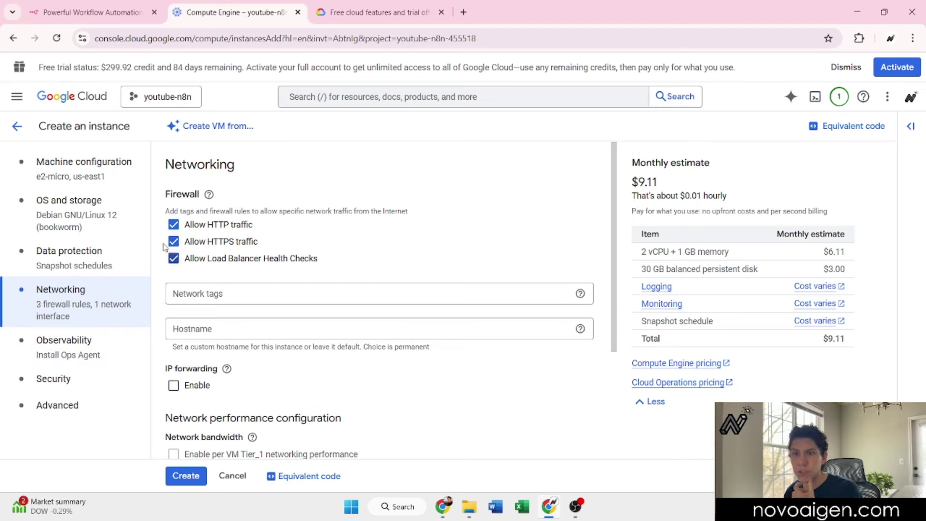
scroll(479, 348, down, 5)
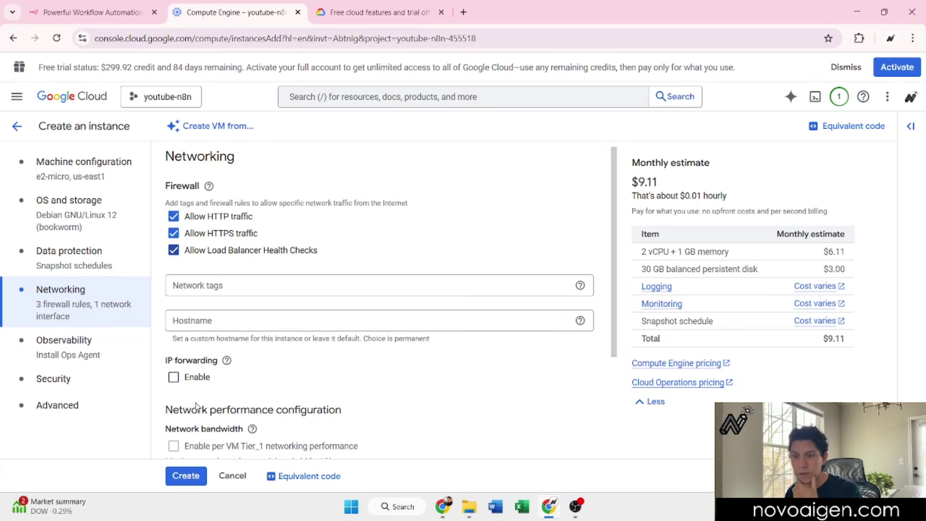
scroll(488, 360, up, 5)
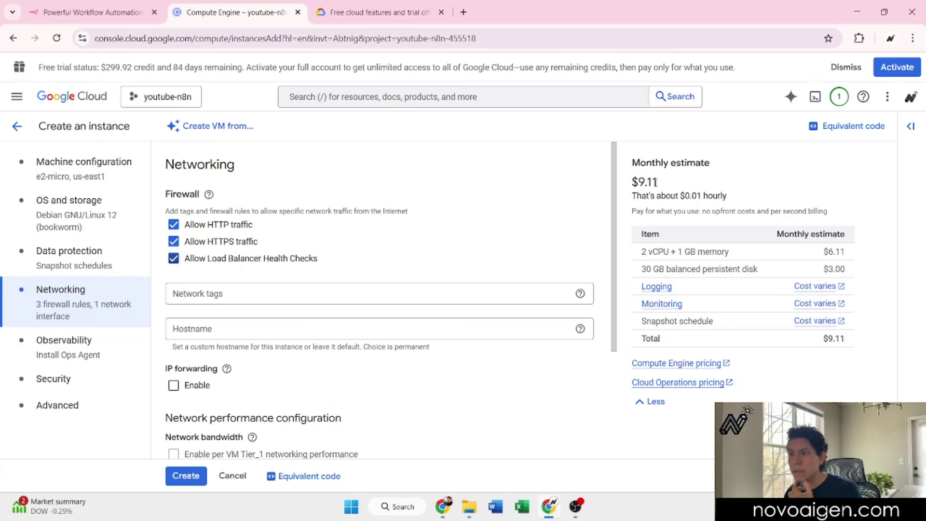
Check the $9.11 monthly estimate and create the VM instance.
drag(659, 184, 632, 182)
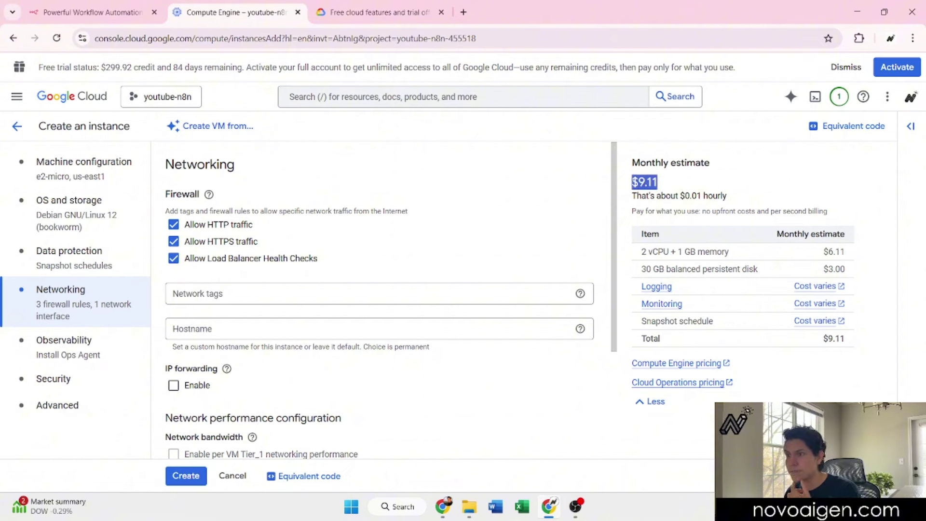
click(661, 187)
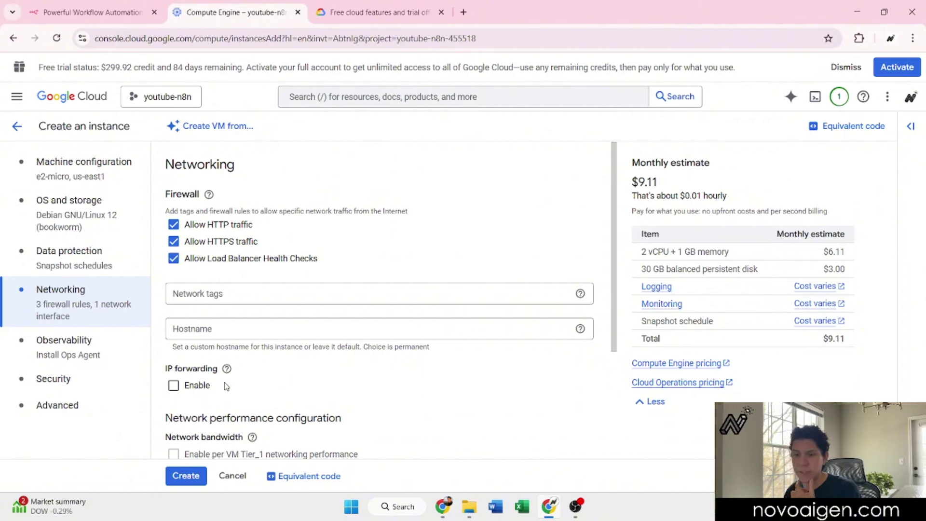
scroll(225, 386, down, 3)
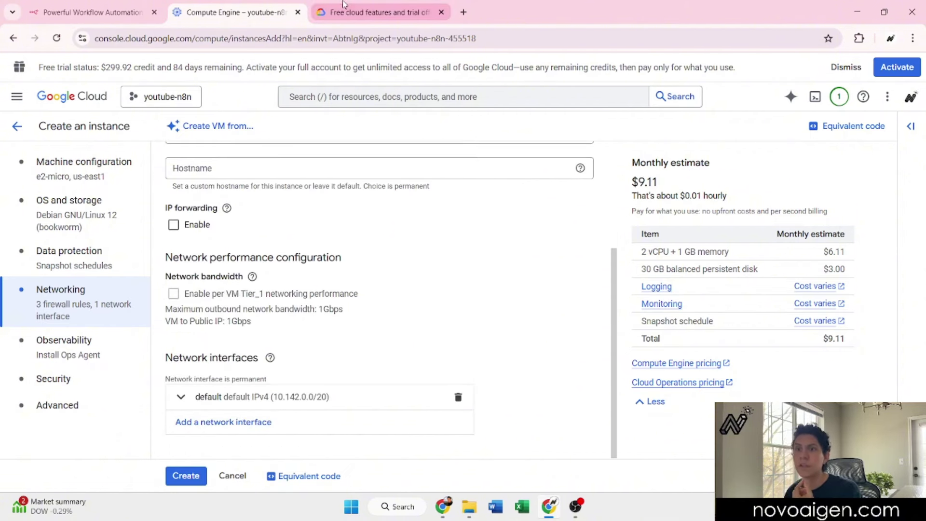
click(186, 477)
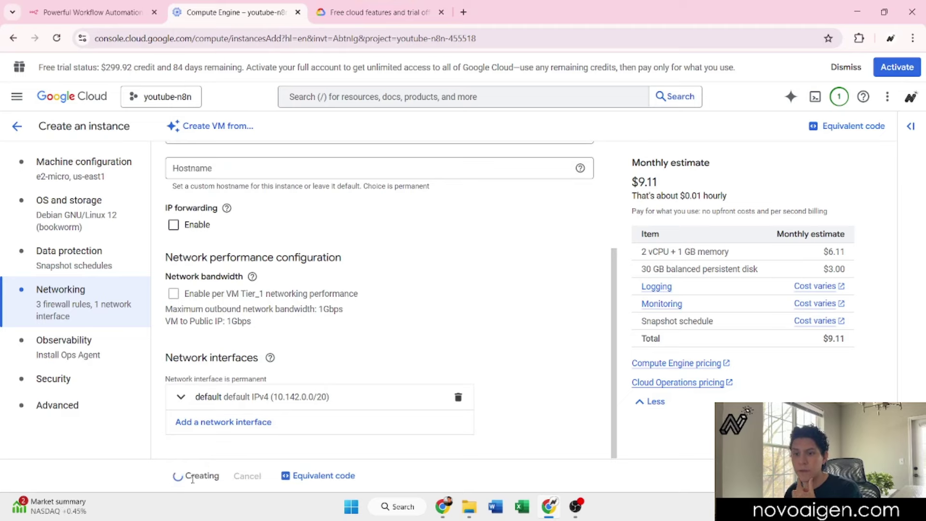
click(362, 4)
Back on VM instances, wait until youtube-n8n runs with internal IP 10.142.0.3 and an external IP.
click(236, 12)
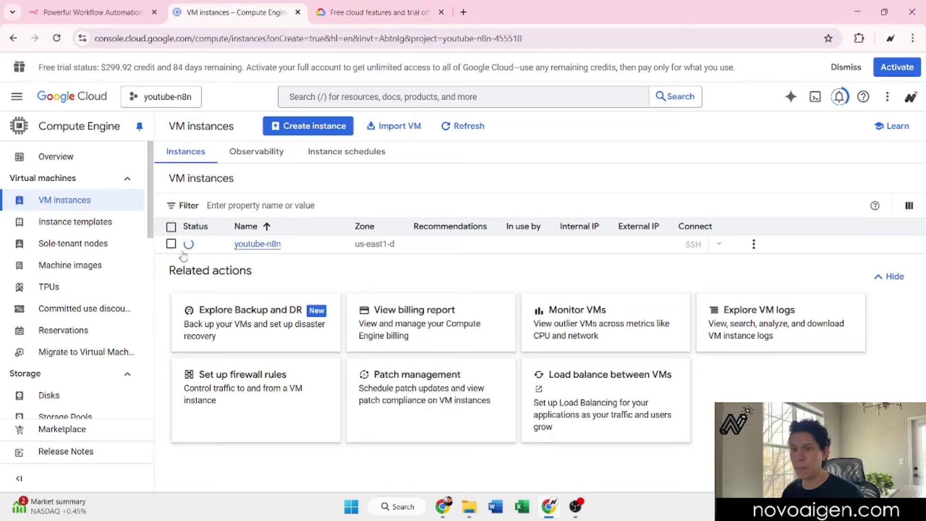
mouse_move(189, 246)
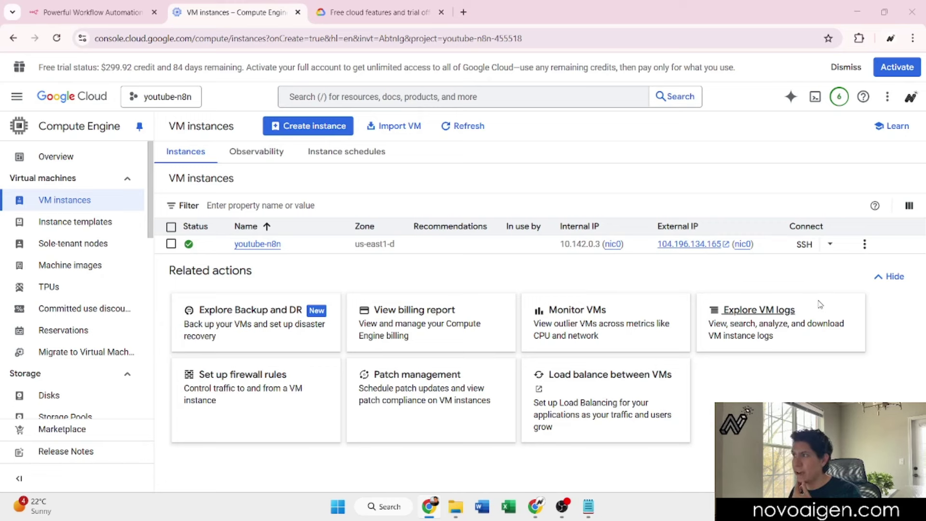
Open SSH-in-browser on youtube-n8n and paste the apt update, docker.io install, systemctl and usermod commands.
click(804, 245)
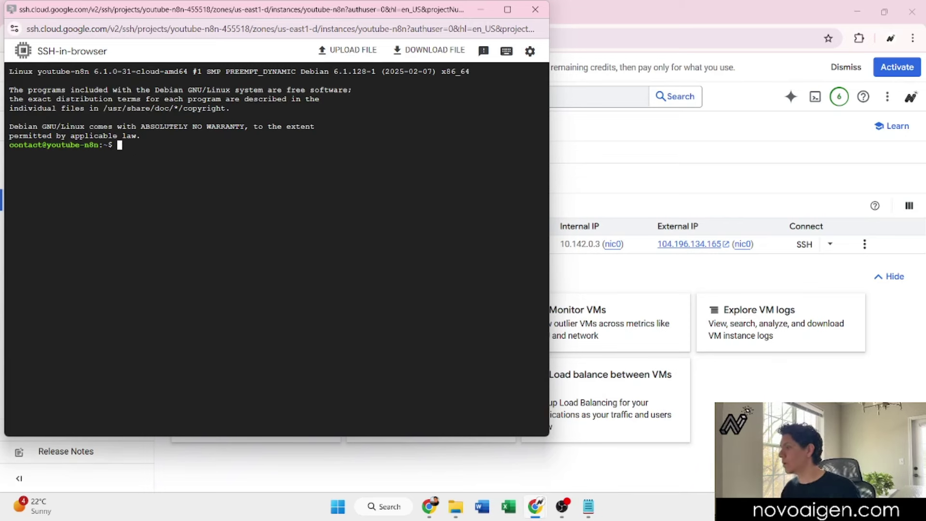
key(alt+Tab)
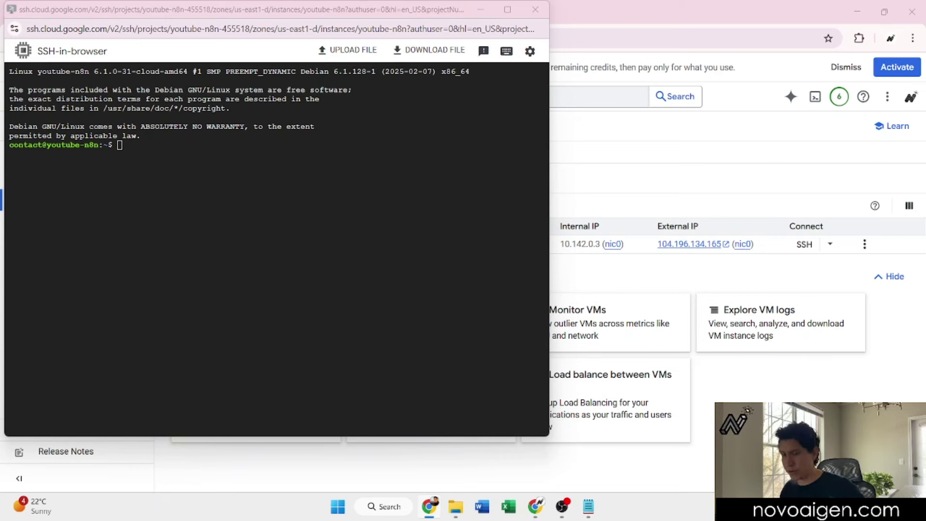
click(135, 149)
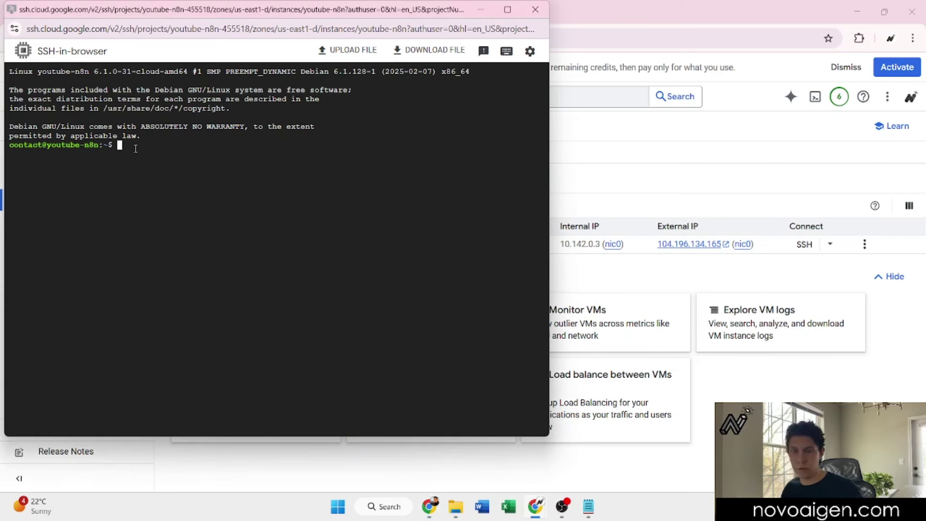
text(sudo apt update -y sudo apt install docker.io -y sudo systemctl start docker sudo systemctl enable docker sudo usermod -aG docker $USER)
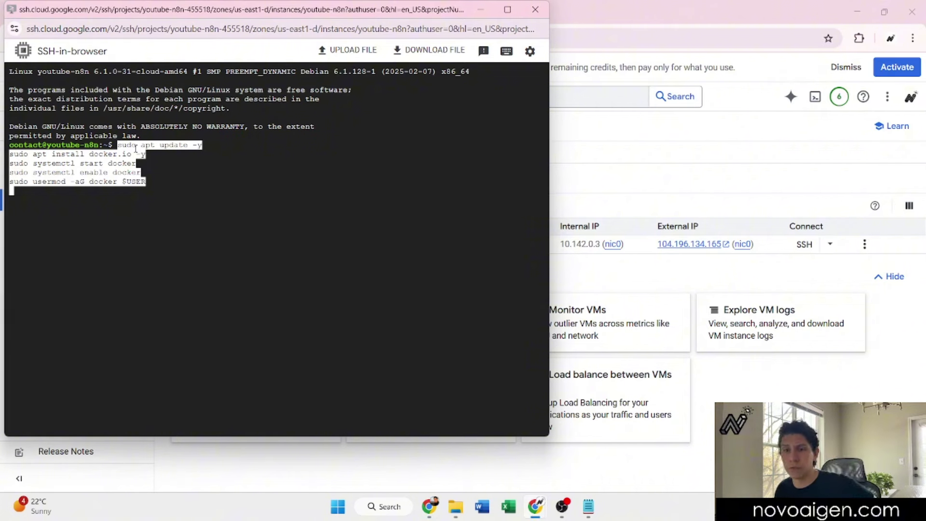
Run the Docker install so Docker 20.10.24 is installed, then paste exit and the placeholder ssh login line.
key(Return)
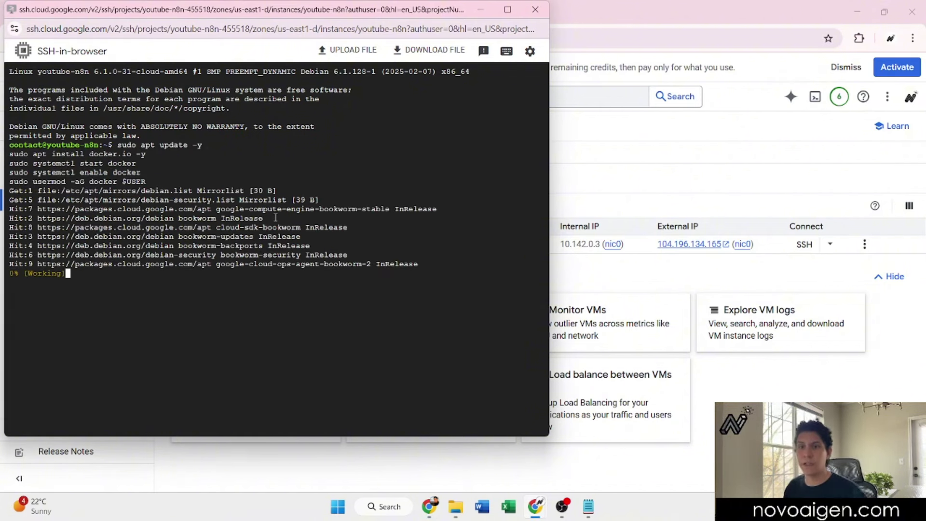
key(alt+Tab)
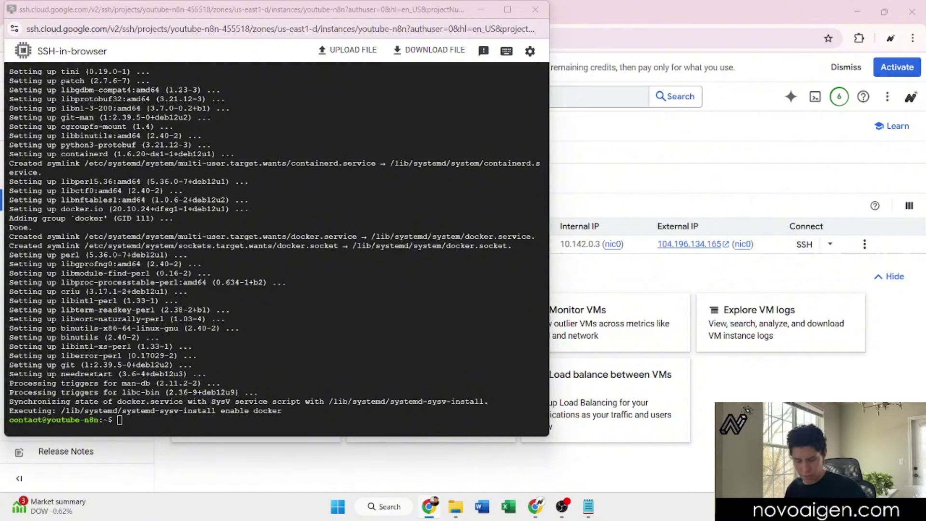
click(151, 424)
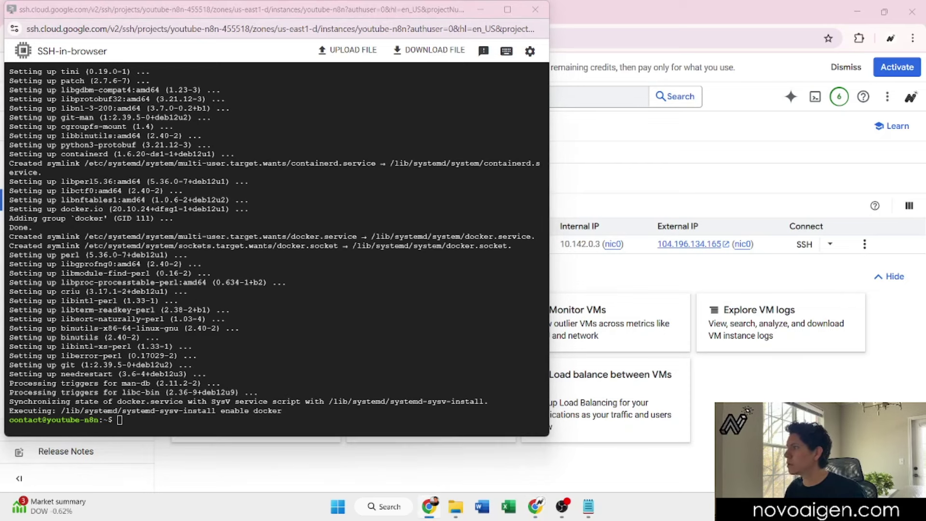
click(170, 424)
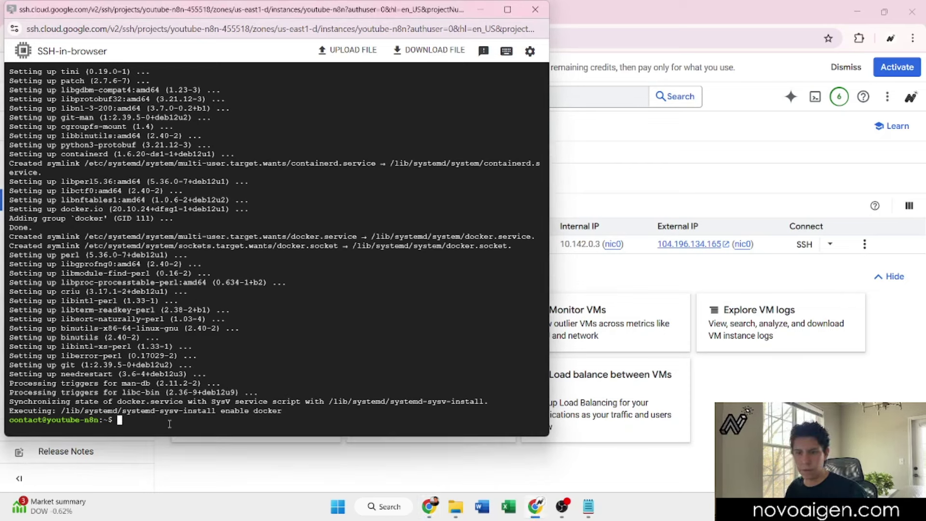
text(exit ssh username@your-vm-instance-ip)
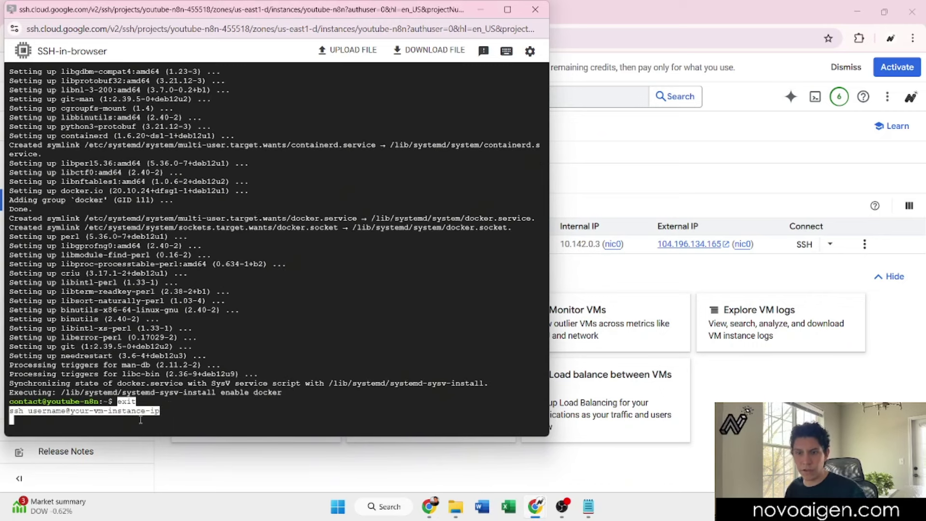
click(589, 509)
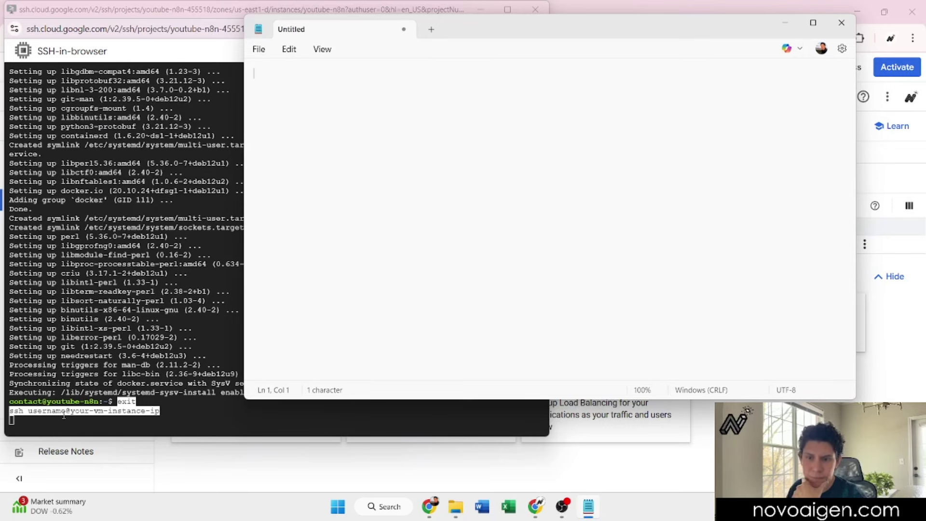
Note the exit command and the VM's user@youtube-n8n prompt in Notepad.
key(alt+Tab)
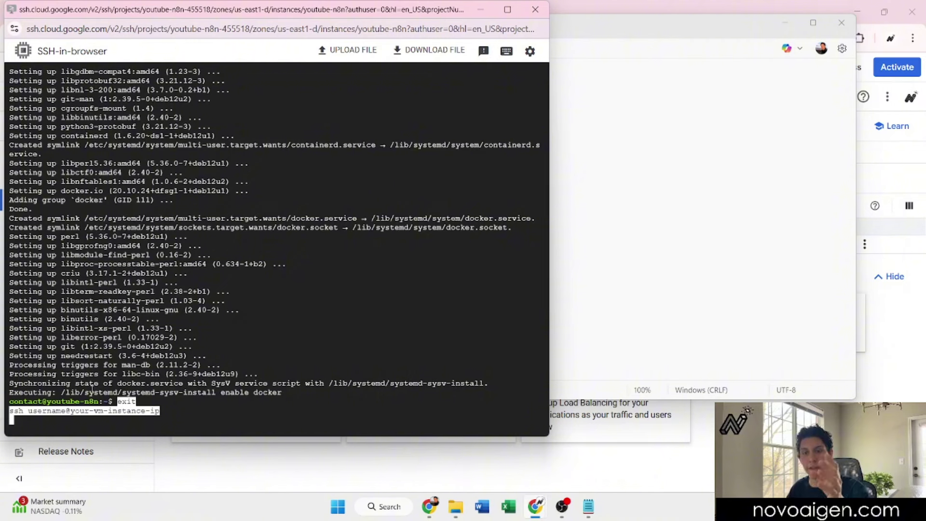
click(604, 242)
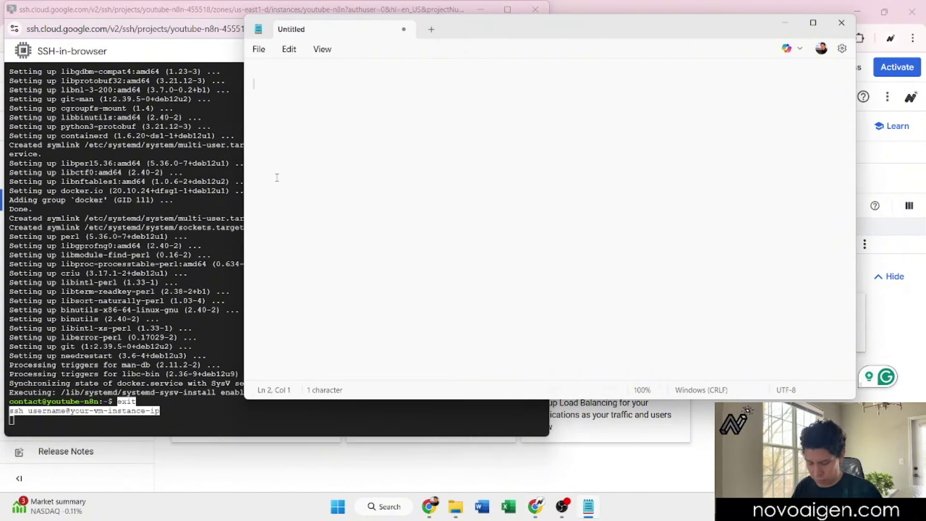
text(exit )
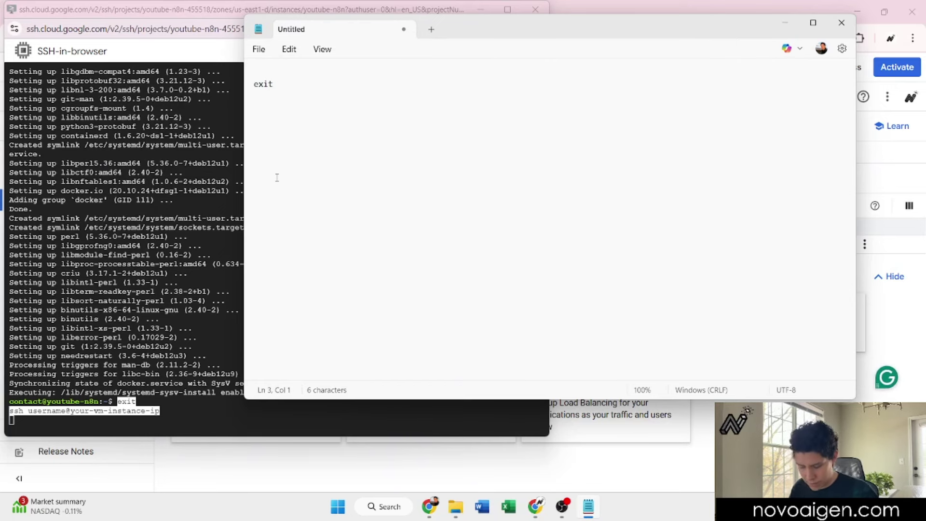
text(contact)
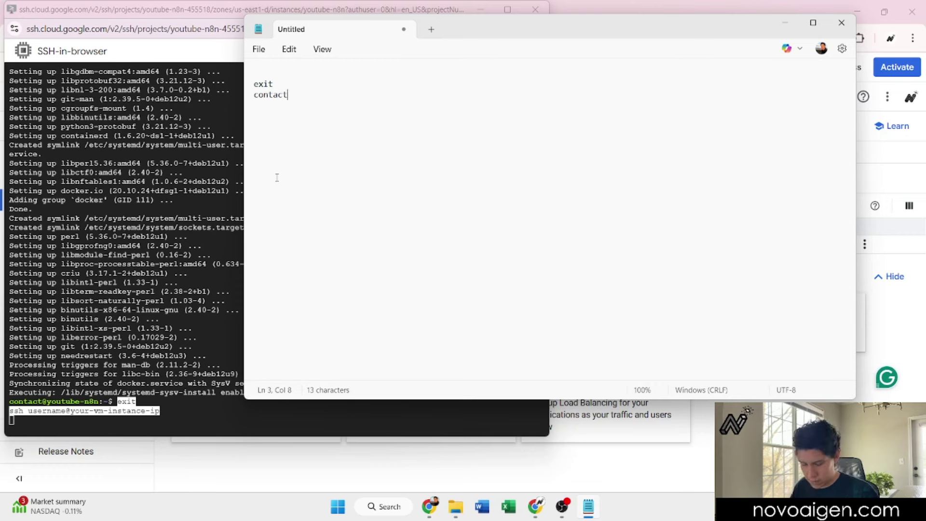
text(@yo)
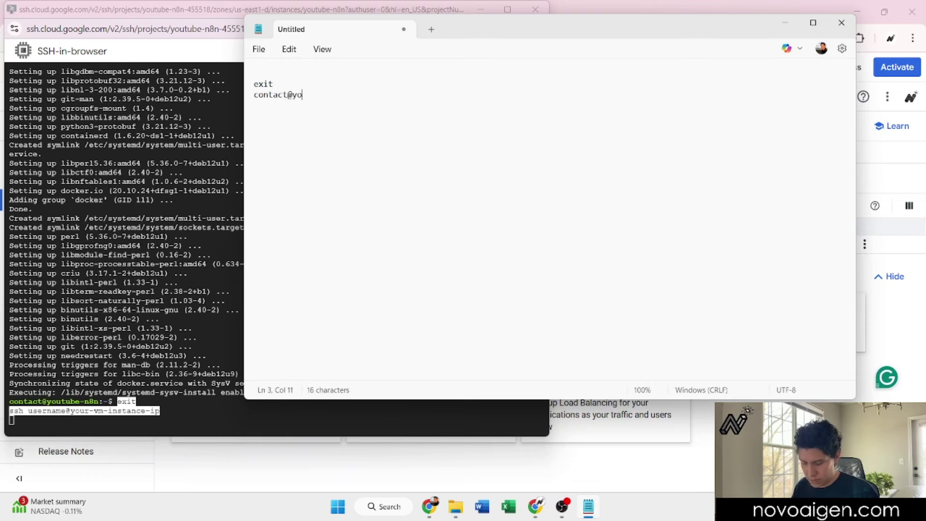
text(utube)
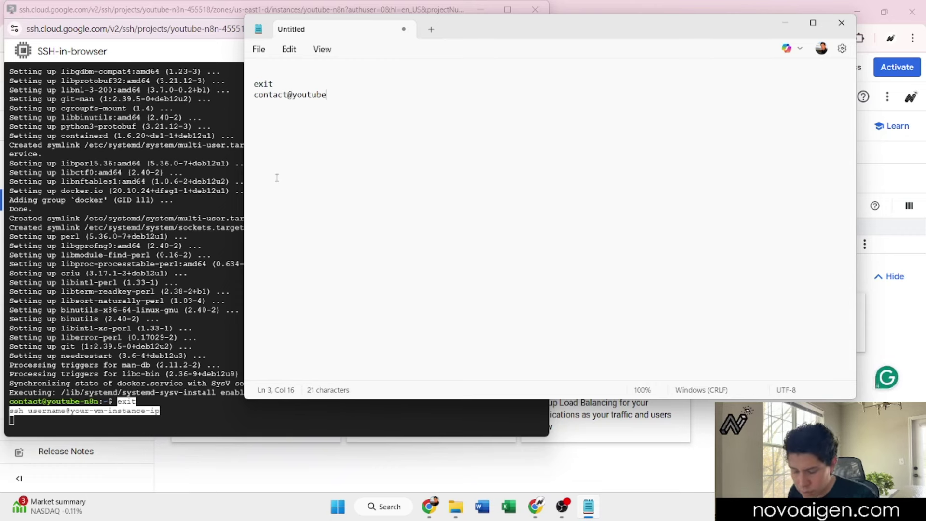
text(-n8n)
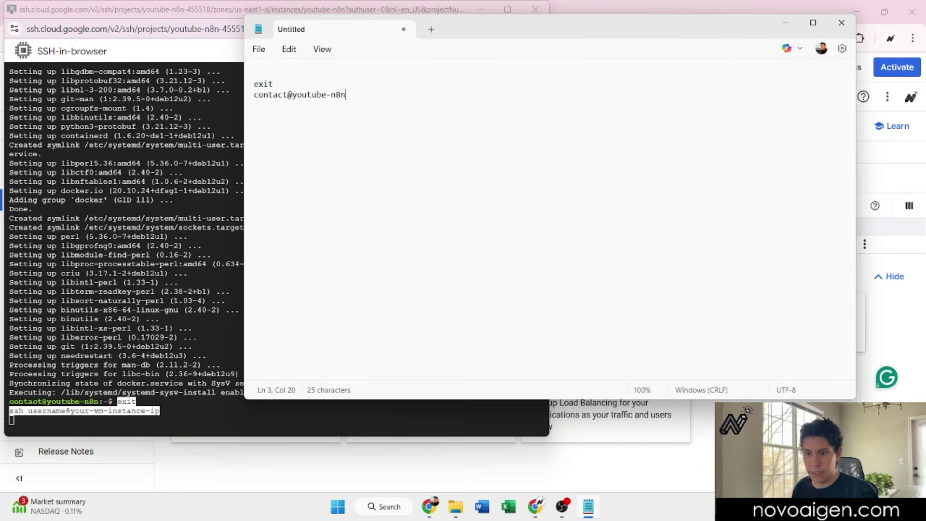
text(:)
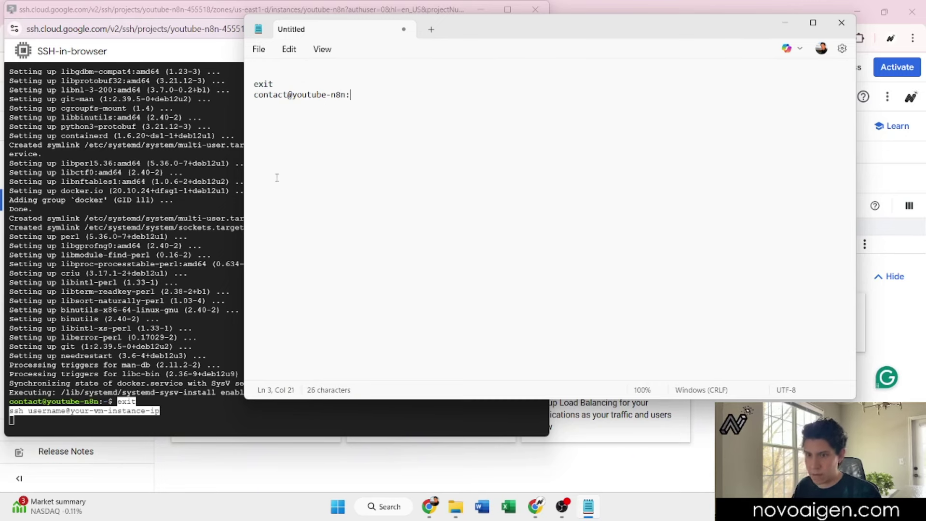
drag(354, 95, 250, 98)
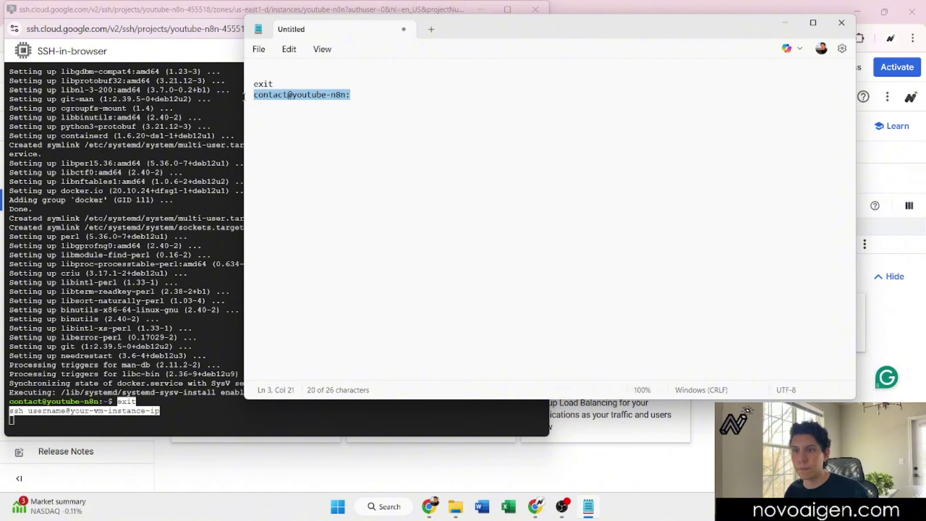
Clear the pasted ssh and exit text from the terminal prompt and move Notepad aside.
click(153, 415)
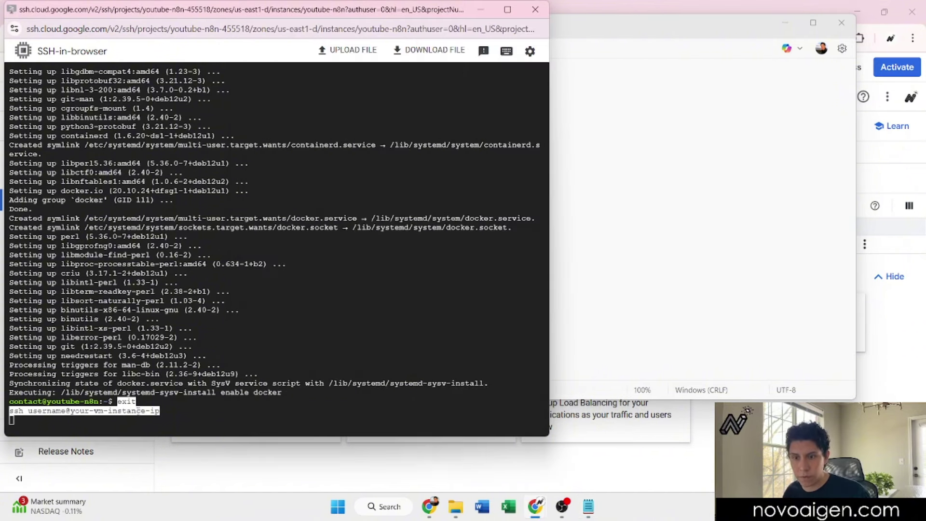
drag(162, 413, 10, 414)
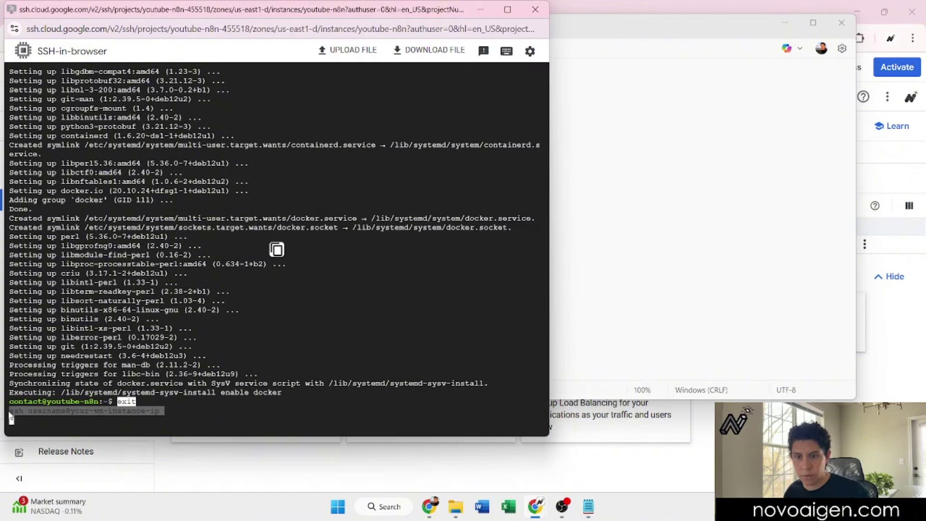
text(ssh username@your-vm-instance-ip)
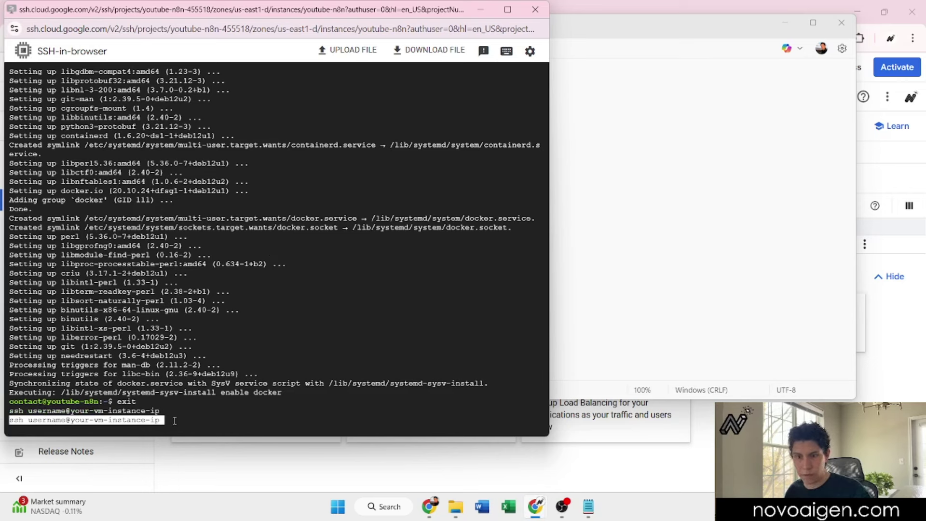
drag(3, 421, 4, 411)
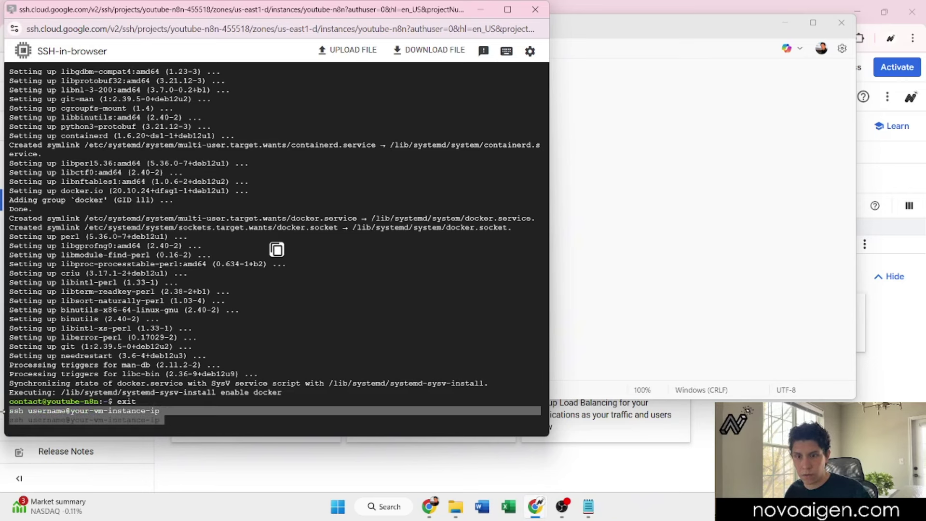
key(BackSpace)
key(BackSpace)
key(BackSpace)
key(BackSpace)
key(BackSpace)
key(BackSpace)
key(BackSpace)
key(BackSpace)
key(BackSpace)
key(BackSpace)
key(BackSpace)
key(BackSpace)
key(BackSpace)
key(BackSpace)
key(BackSpace)
key(BackSpace)
key(BackSpace)
key(BackSpace)
key(BackSpace)
key(BackSpace)
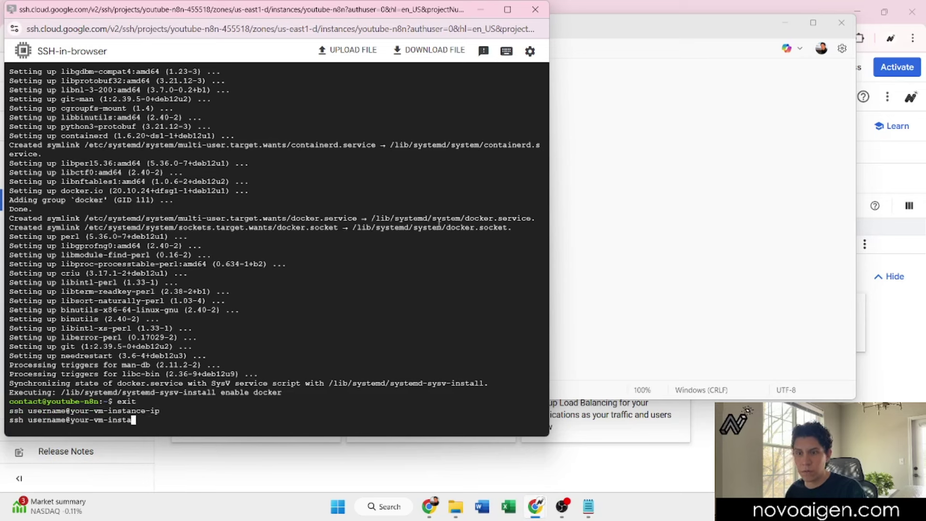
key(BackSpace)
key(BackSpace)
key(BackSpace)
key(BackSpace)
key(BackSpace)
key(BackSpace)
key(BackSpace)
key(BackSpace)
key(BackSpace)
key(BackSpace)
key(BackSpace)
key(BackSpace)
key(BackSpace)
key(BackSpace)
key(BackSpace)
key(BackSpace)
key(BackSpace)
key(BackSpace)
key(BackSpace)
key(BackSpace)
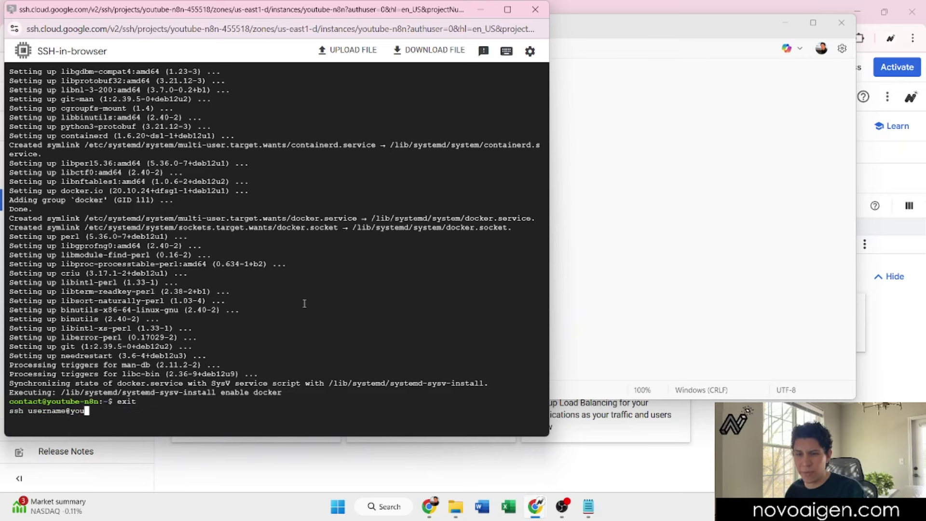
key(BackSpace)
key(BackSpace)
key(BackSpace)
key(BackSpace)
key(BackSpace)
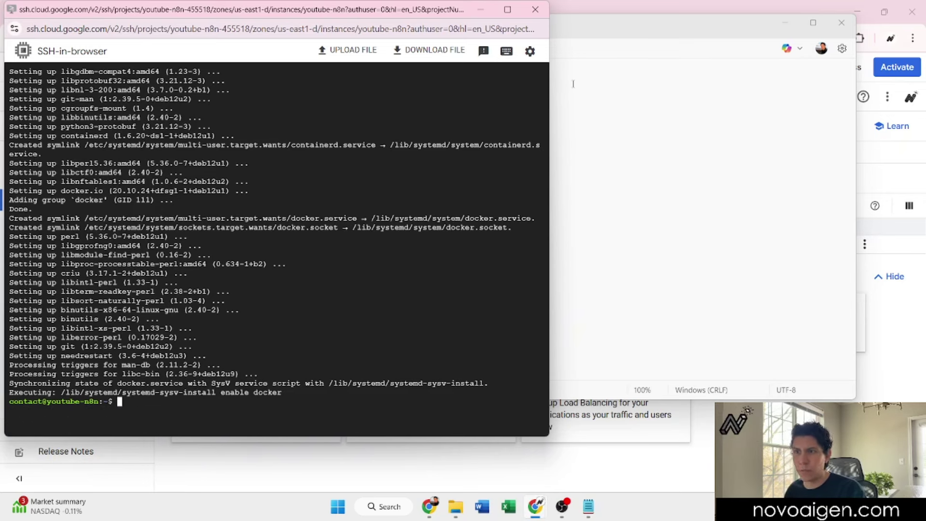
drag(613, 29, 789, 34)
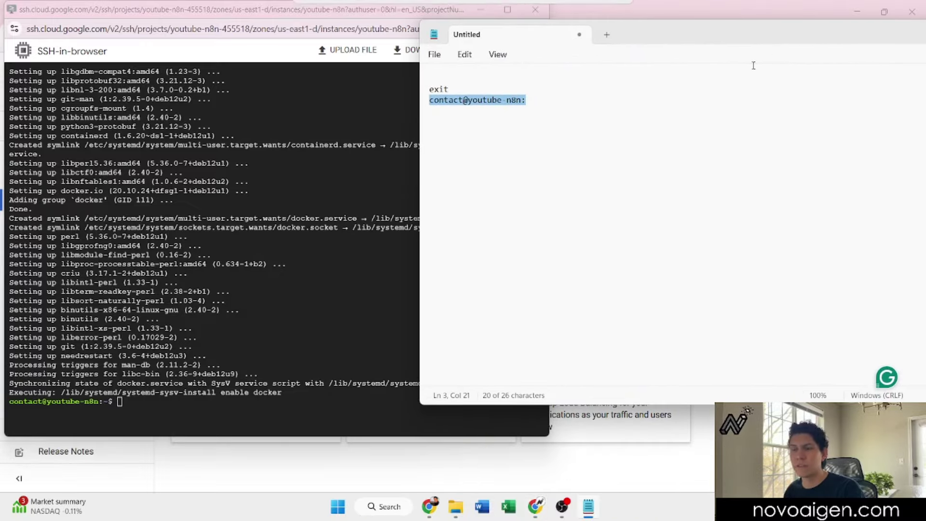
click(625, 110)
drag(642, 42, 925, 67)
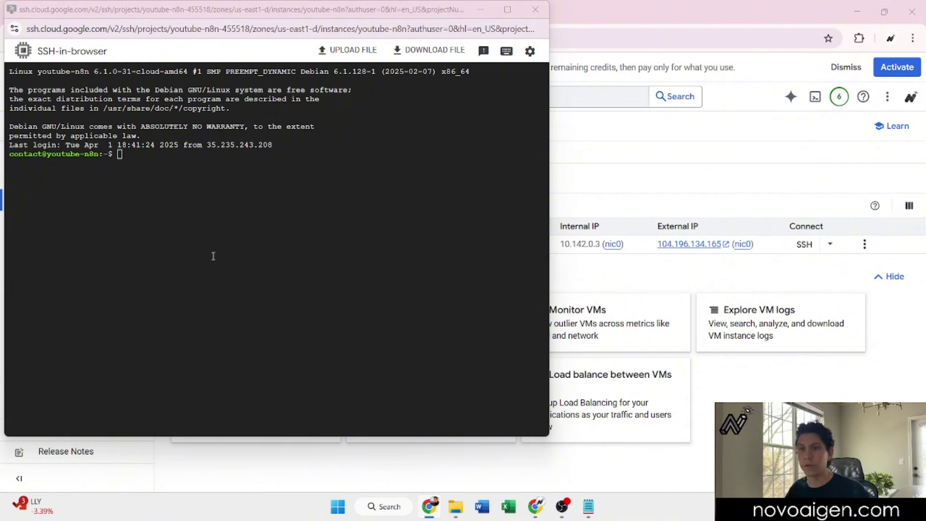
Run 'mkdir ~/n8n' and 'cd ~/n8n' in the SSH terminal.
click(130, 162)
text(mkdir ~/n8n cd ~/n8n)
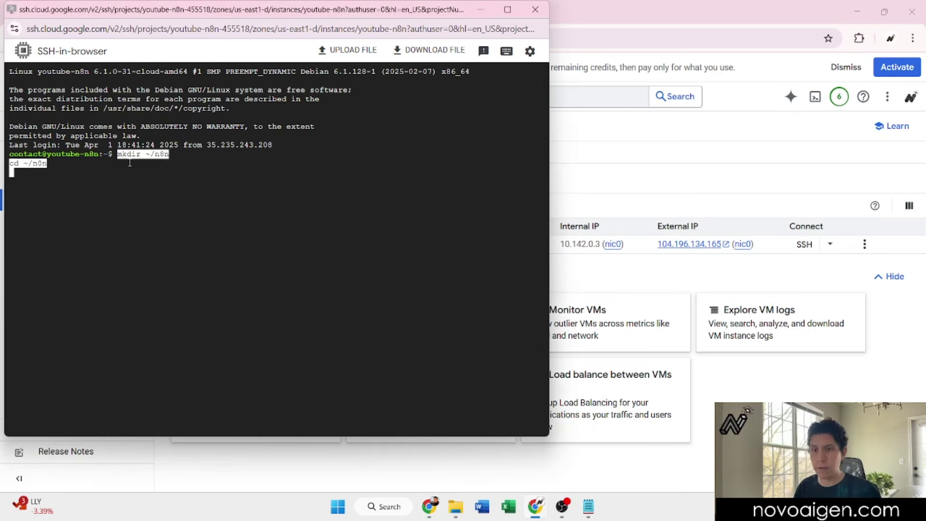
key(Return)
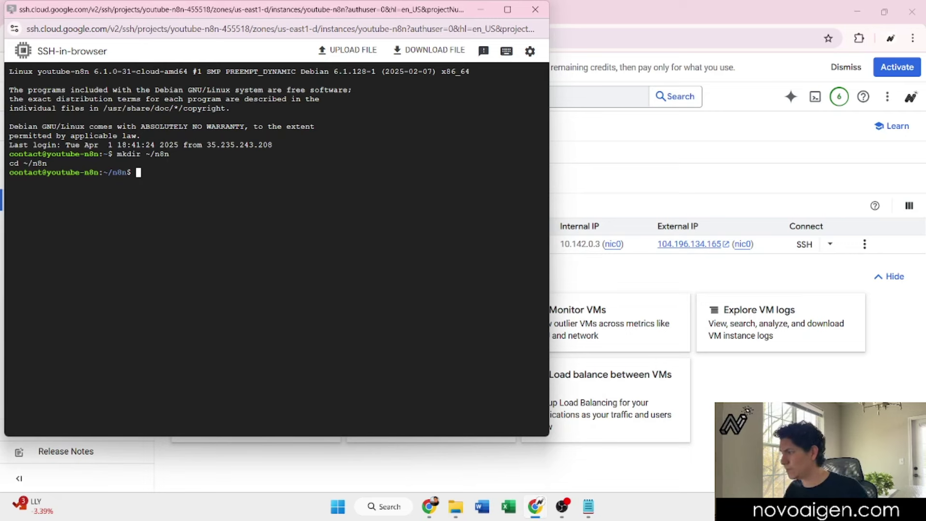
key(alt+Tab)
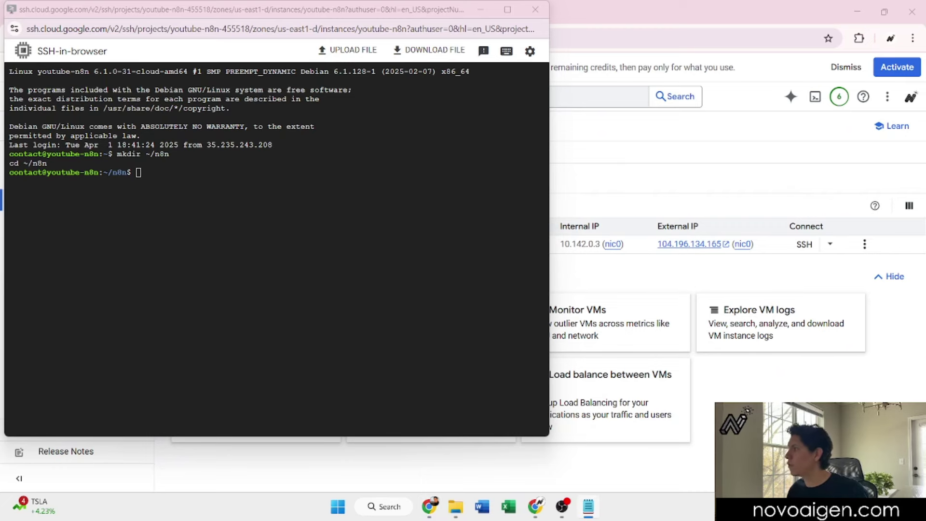
Paste the docker run command into Notepad and set N8N_HOST to n8n.thinkagainai.com.
drag(434, 518, 491, 66)
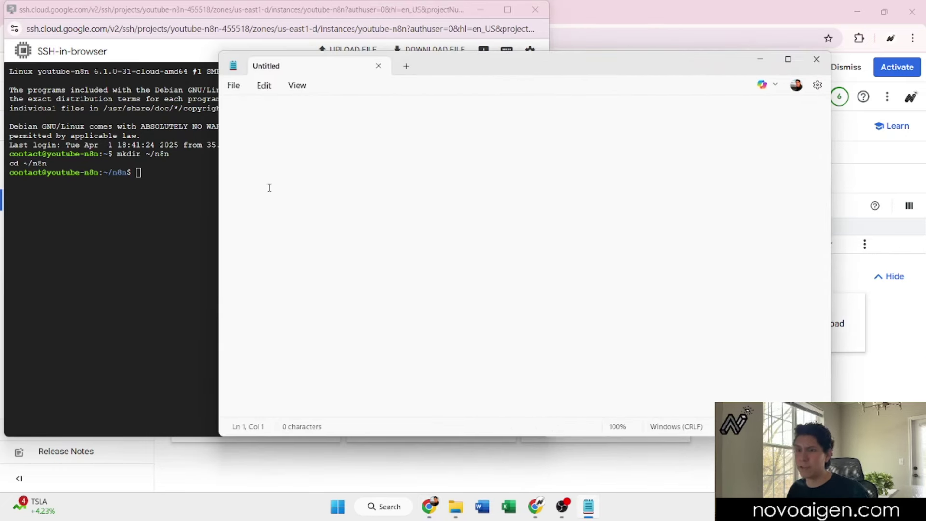
text(sudo docker run -d --restart unless-stopped -it \ --name n8n \ -p 127.0.0.1:5678:5678 \ -e N8N_HOST="n8n.example.com" \ -e WEBHOOK_TUNNEL_URL="https://n8n.example.com/" \ -e WEBHOOK_URL="https://n8n.example.com/" \ -v ~/.n8n:/root/.n8n \ n8nio/n8n)
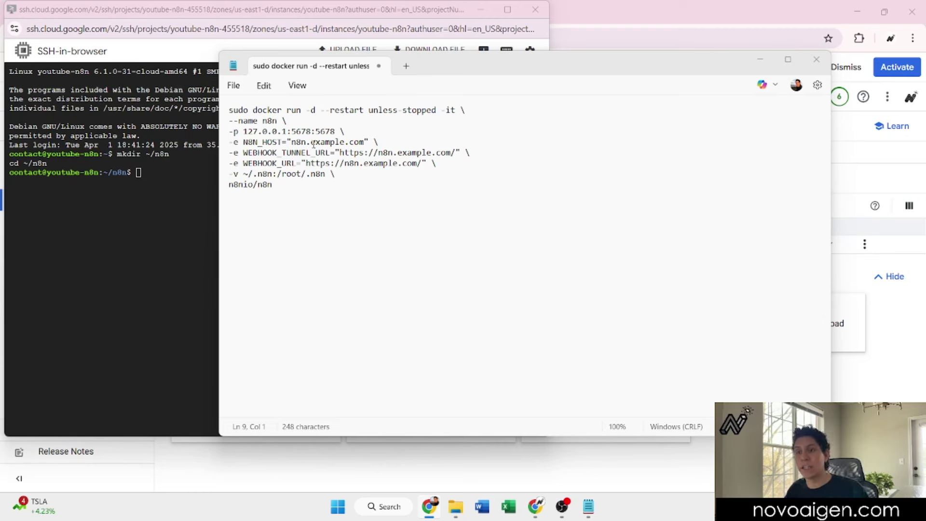
drag(305, 142, 310, 143)
click(311, 142)
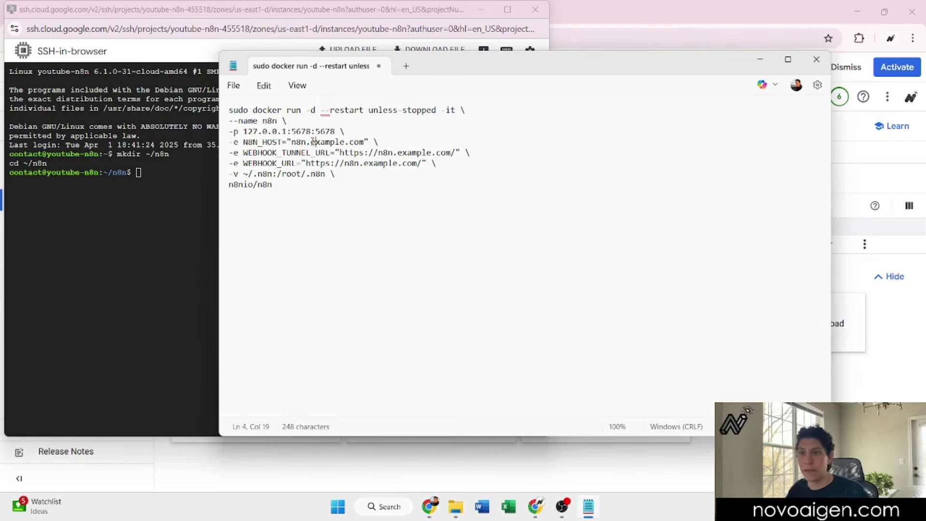
drag(311, 142, 345, 142)
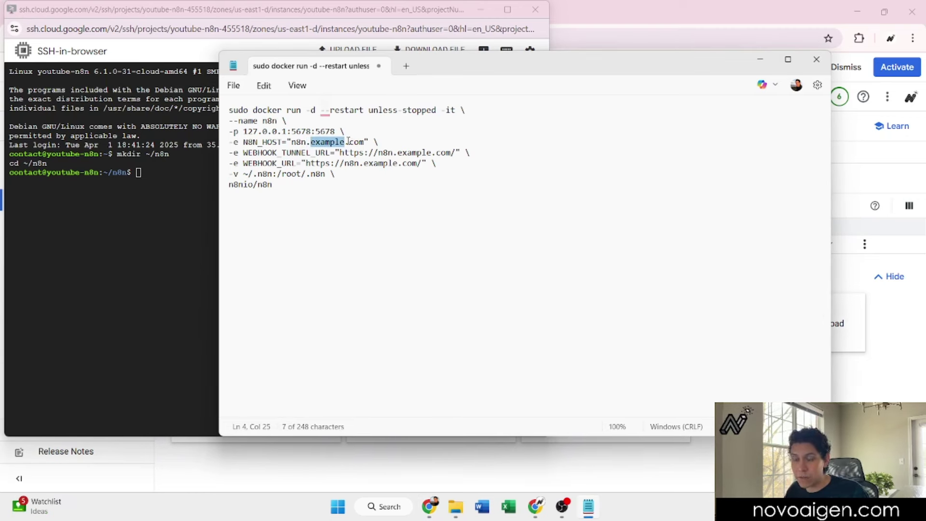
text(thinkagain)
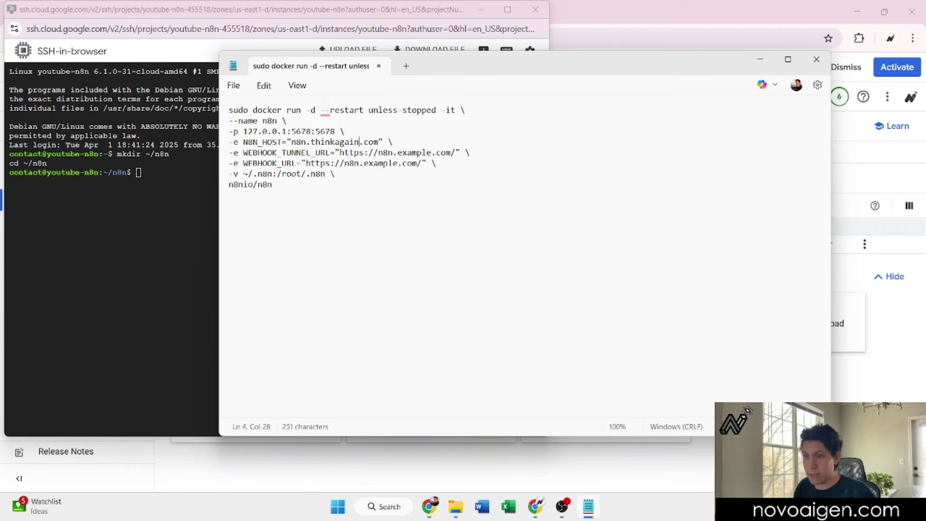
text(ai)
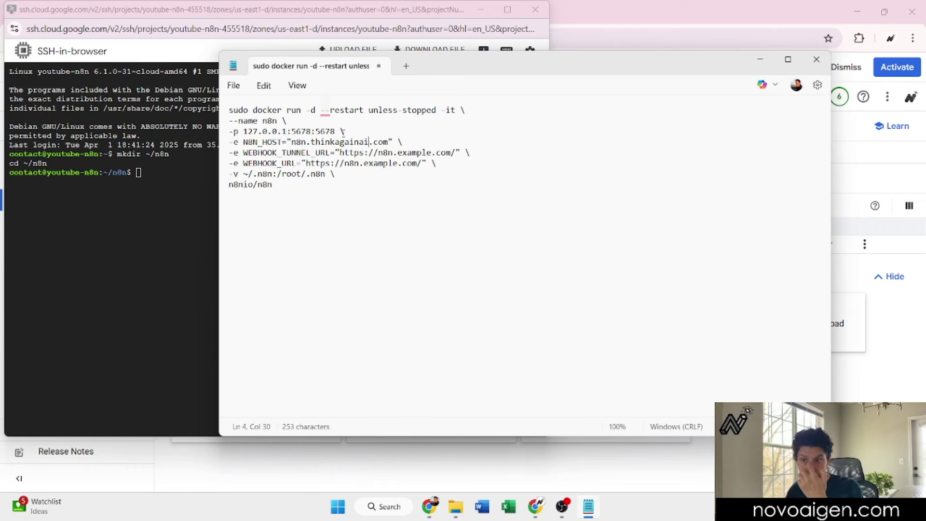
drag(311, 142, 393, 144)
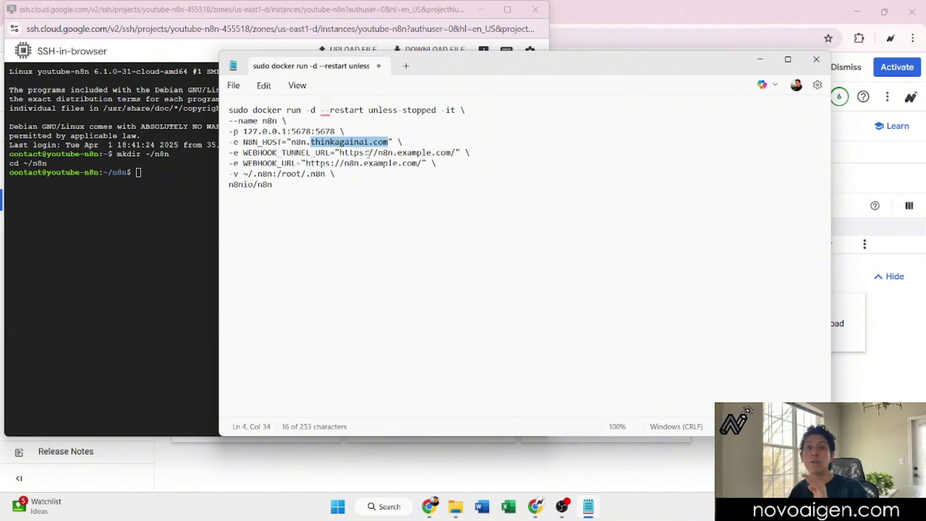
click(307, 142)
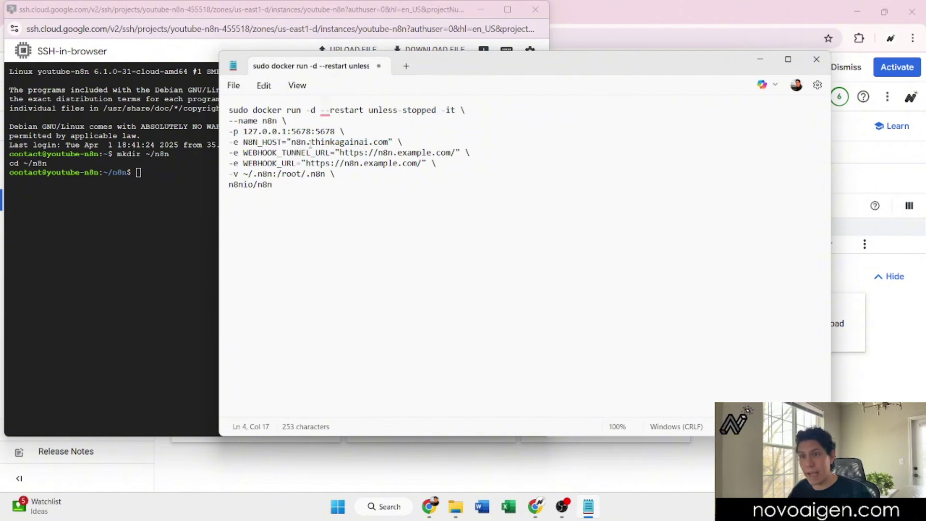
drag(311, 142, 291, 142)
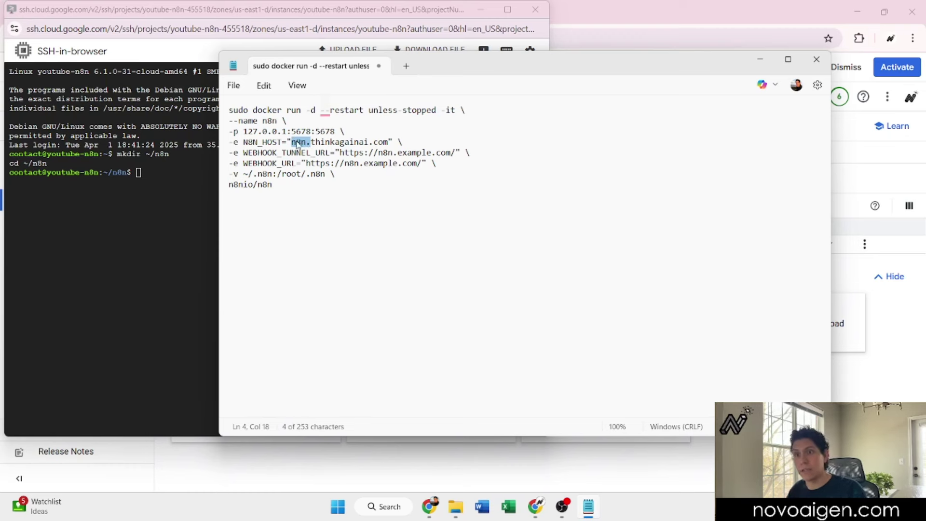
click(306, 142)
drag(292, 142, 389, 143)
key(ctrl+c)
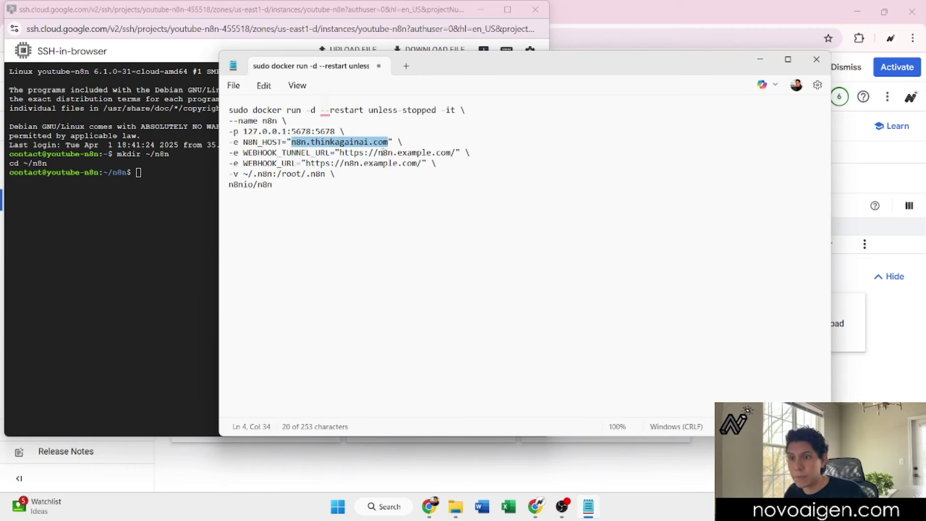
Replace n8n.example.com with n8n.thinkagainai.com in WEBHOOK_TUNNEL_URL and WEBHOOK_URL, then copy the whole command.
drag(379, 152, 451, 153)
key(ctrl+v)
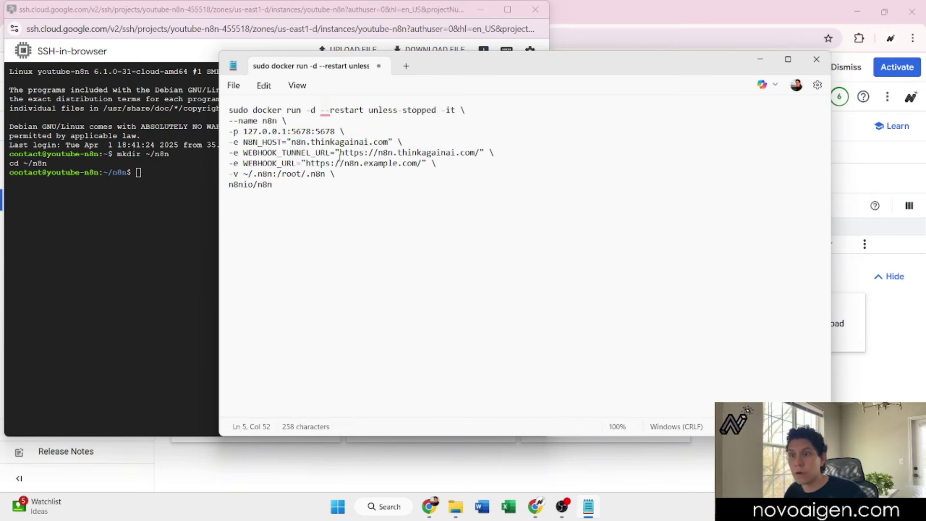
drag(344, 163, 418, 164)
key(ctrl+v)
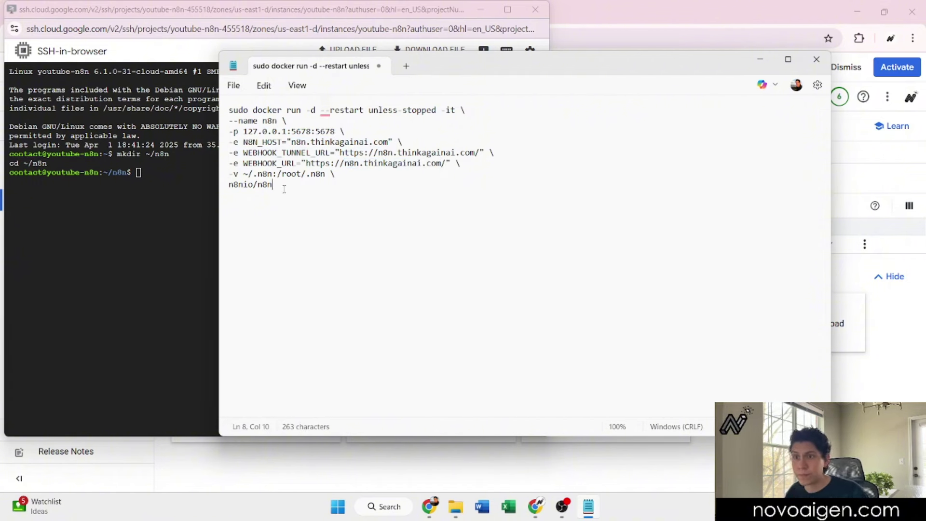
drag(284, 187, 227, 105)
key(ctrl+c)
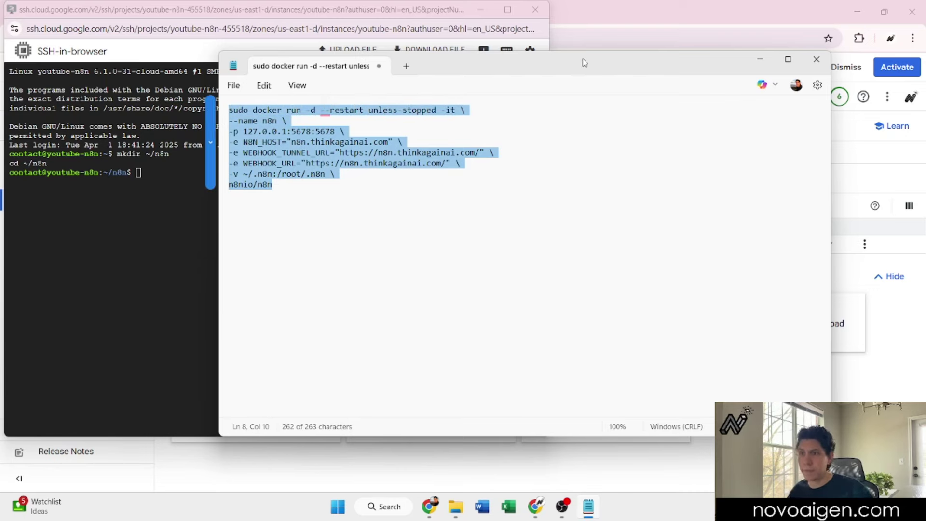
drag(627, 75, 746, 85)
click(306, 424)
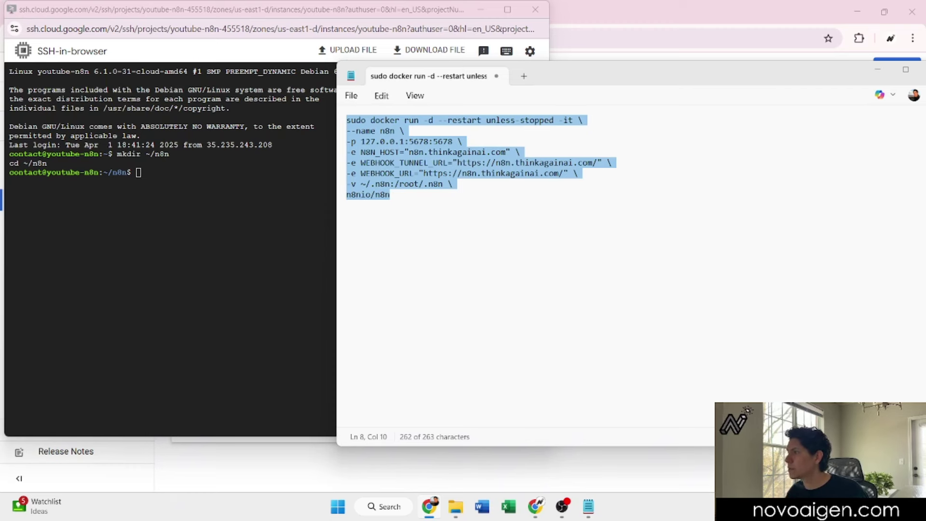
Run the docker run command in SSH so n8nio/n8n:latest pulls and the container starts.
click(878, 69)
key(ctrl+v)
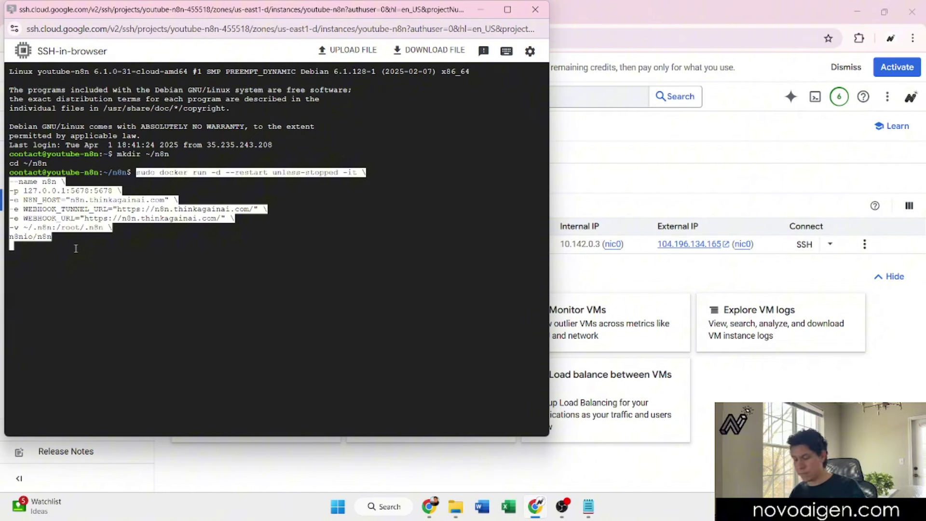
key(Return)
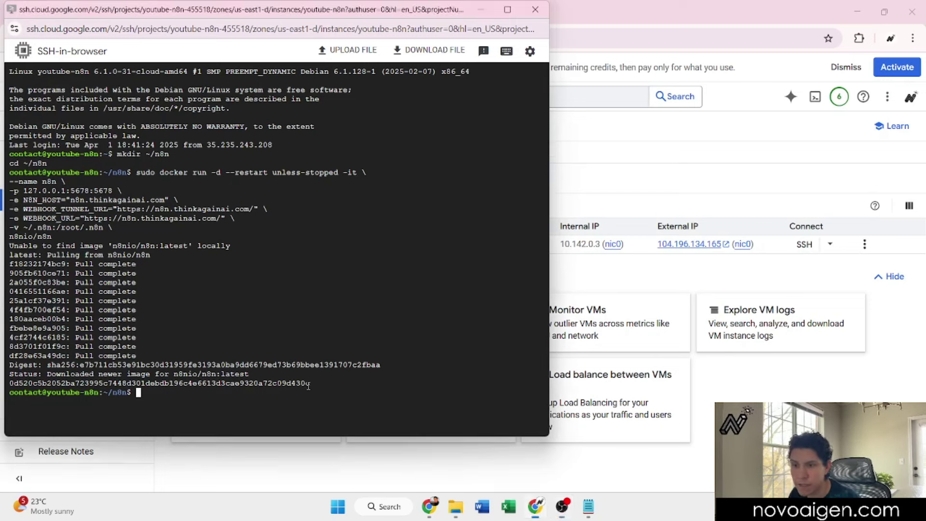
drag(311, 383, 10, 384)
click(149, 406)
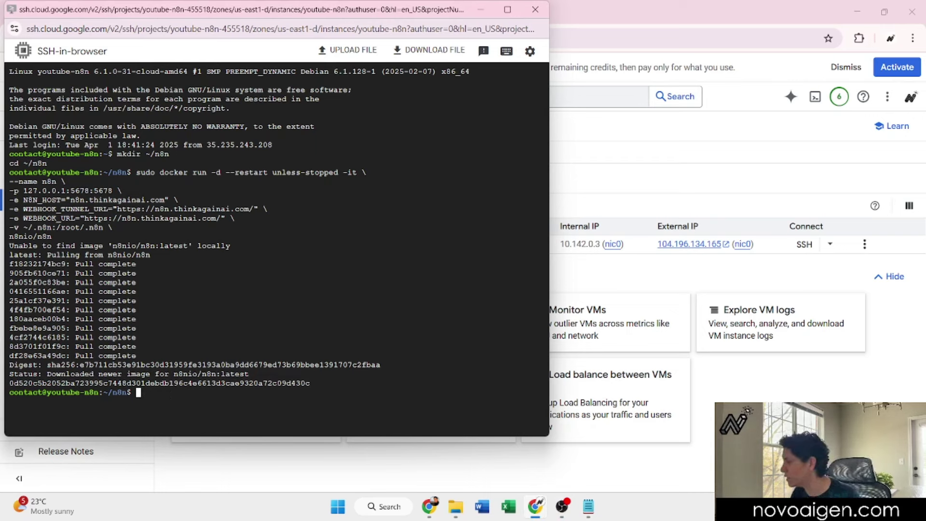
key(alt+Tab)
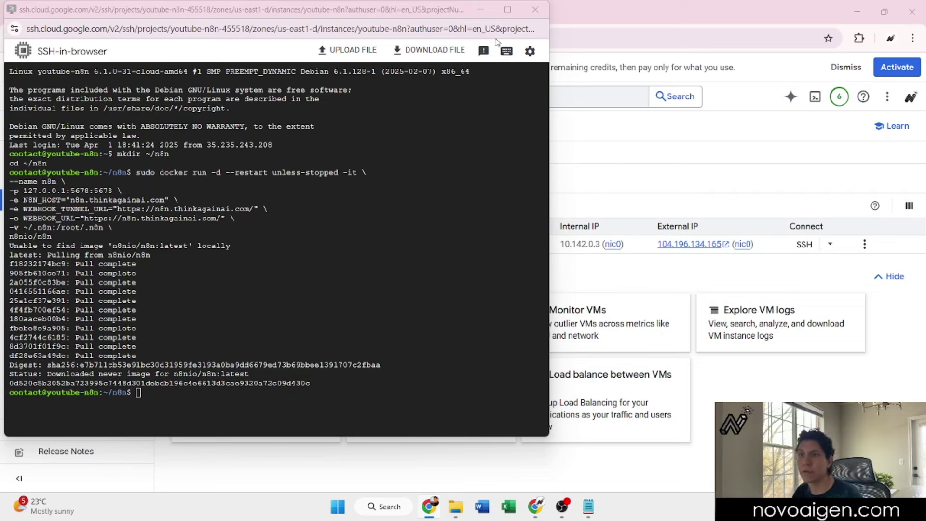
click(480, 9)
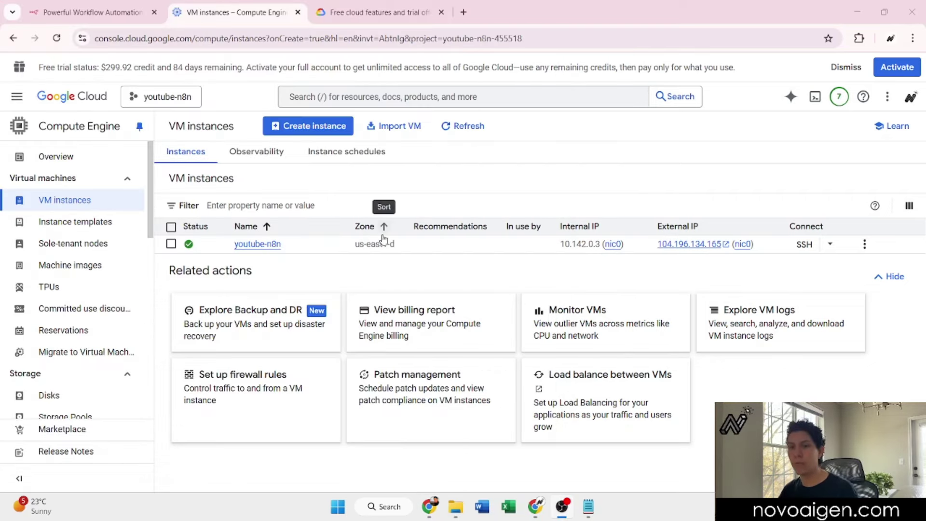
In a new Cloud console tab, search 'firewall' and open the Firewall (VPC Network) page.
click(463, 11)
click(132, 60)
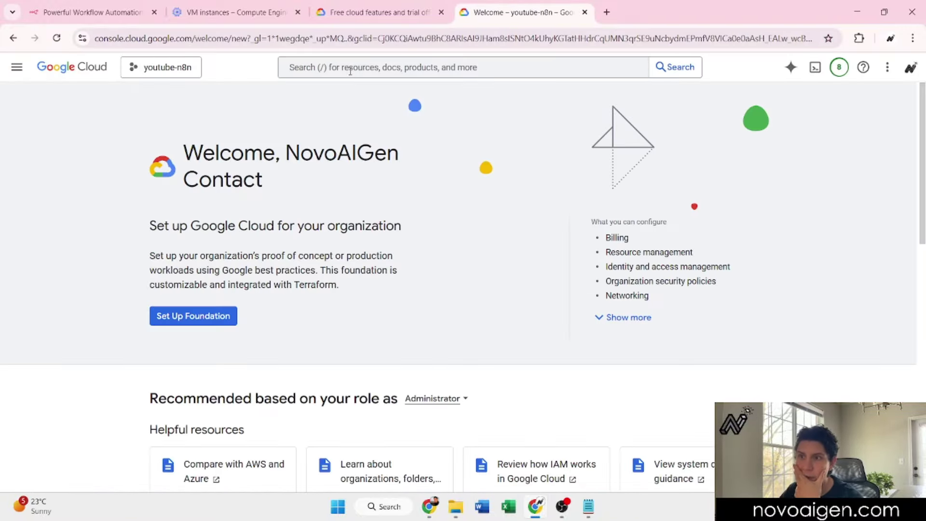
click(349, 68)
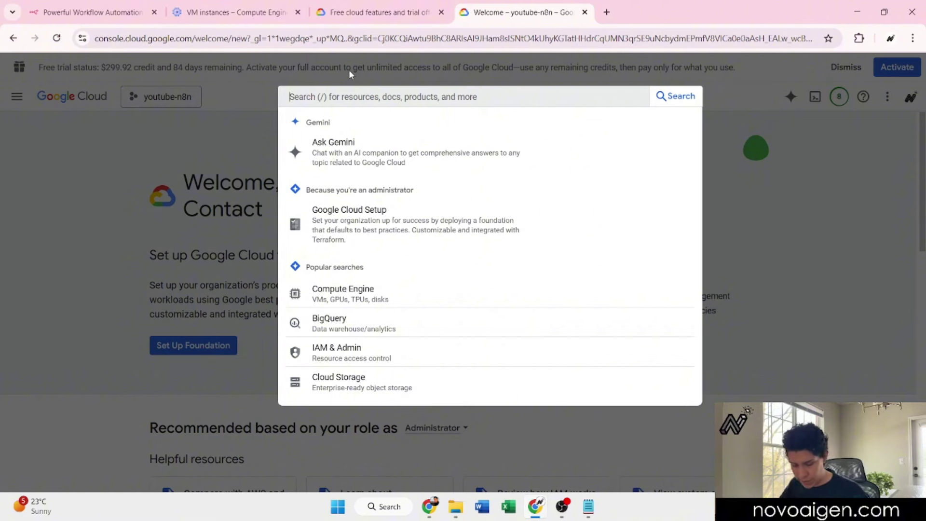
text(f)
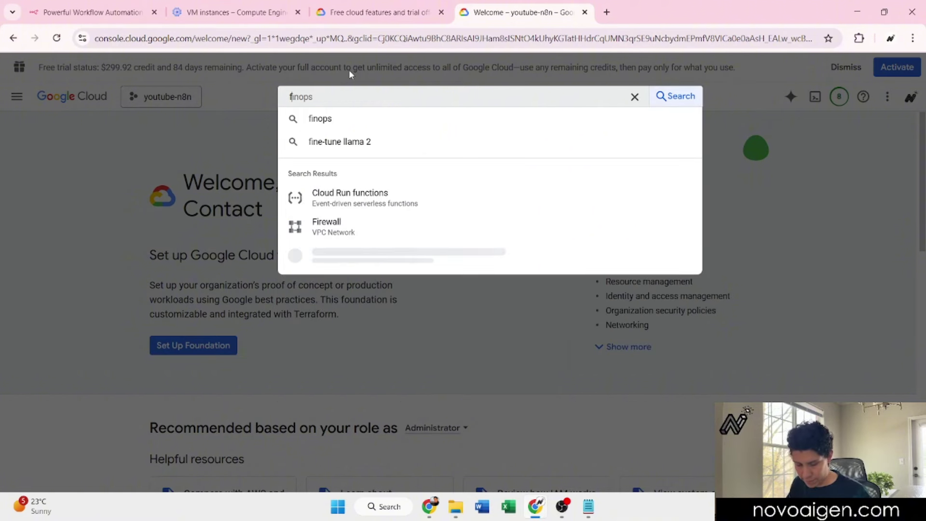
text(irewall)
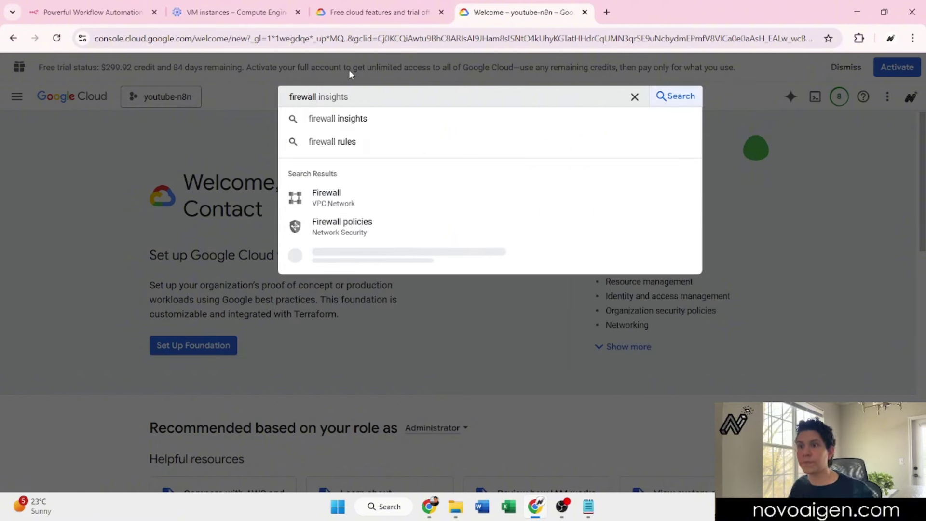
click(374, 204)
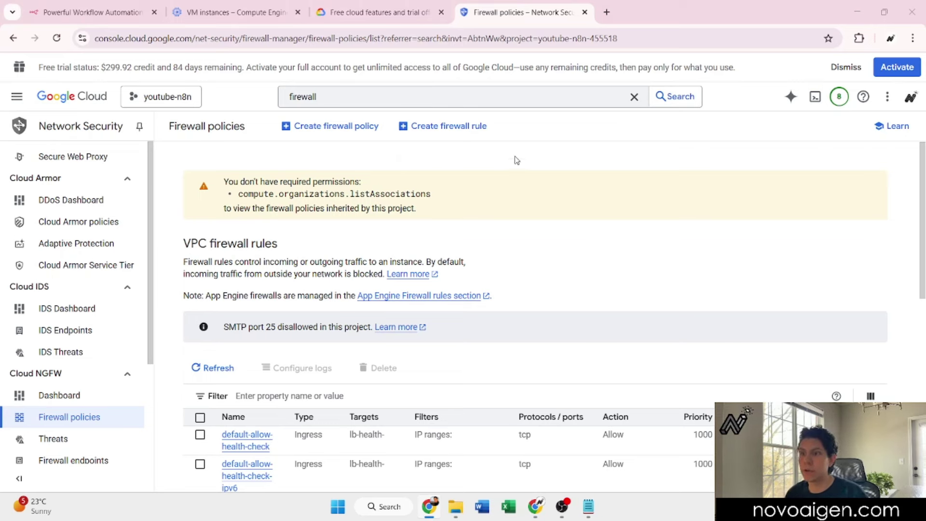
Start a firewall rule named youtube-n8n-rule targeting all instances in the network.
click(470, 126)
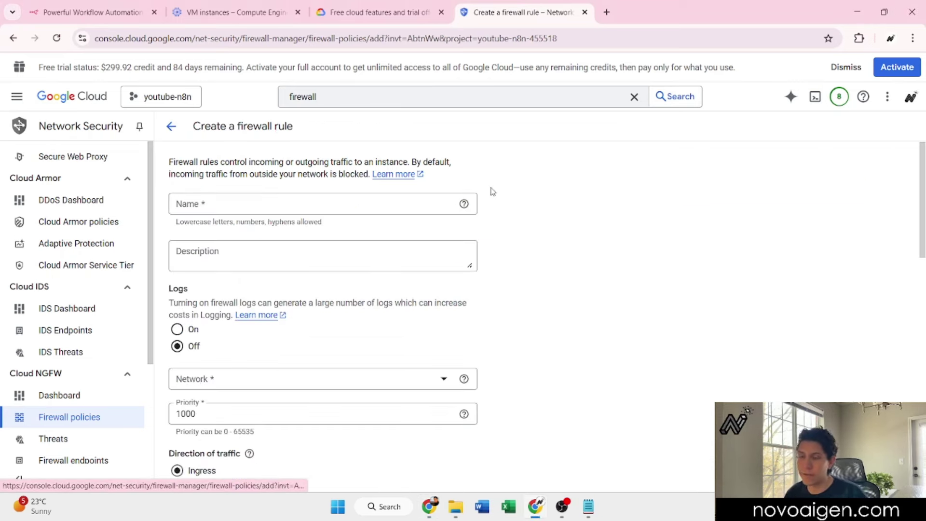
click(265, 202)
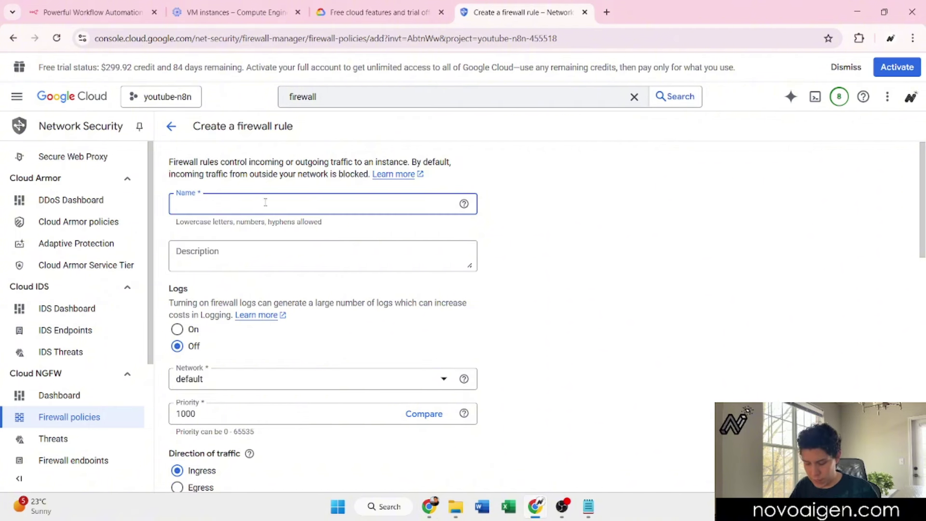
text(youtu)
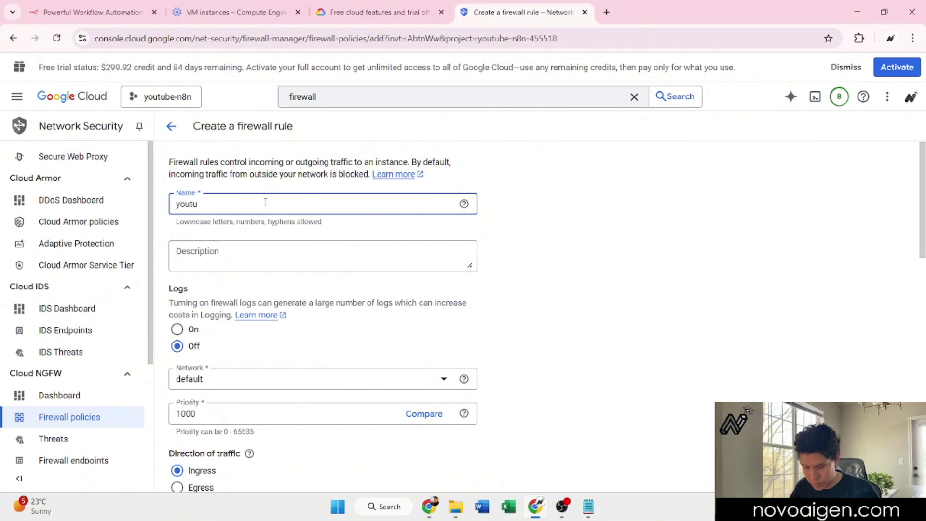
text(be)
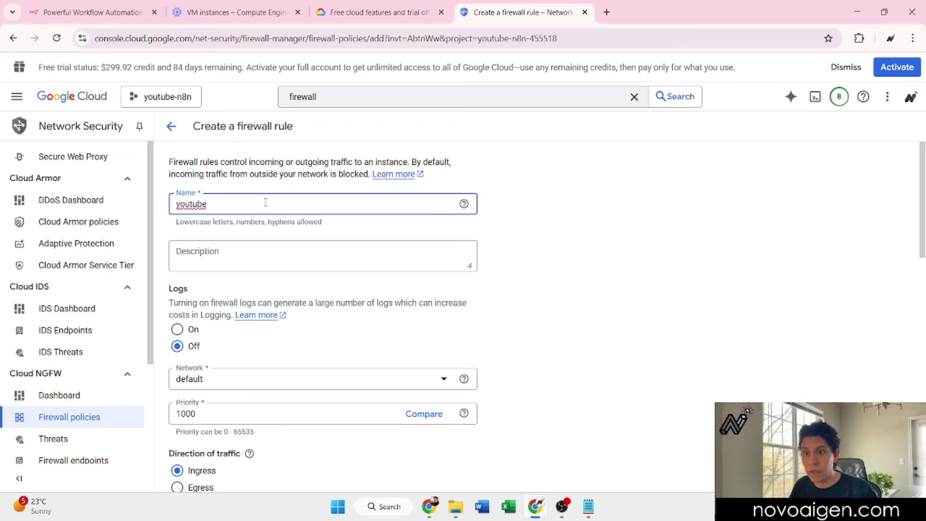
text(-n8n)
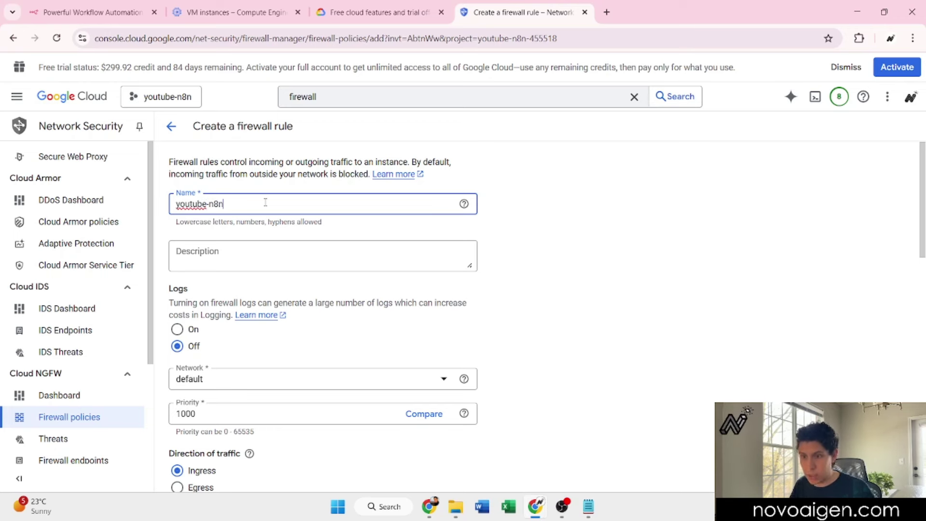
text(-)
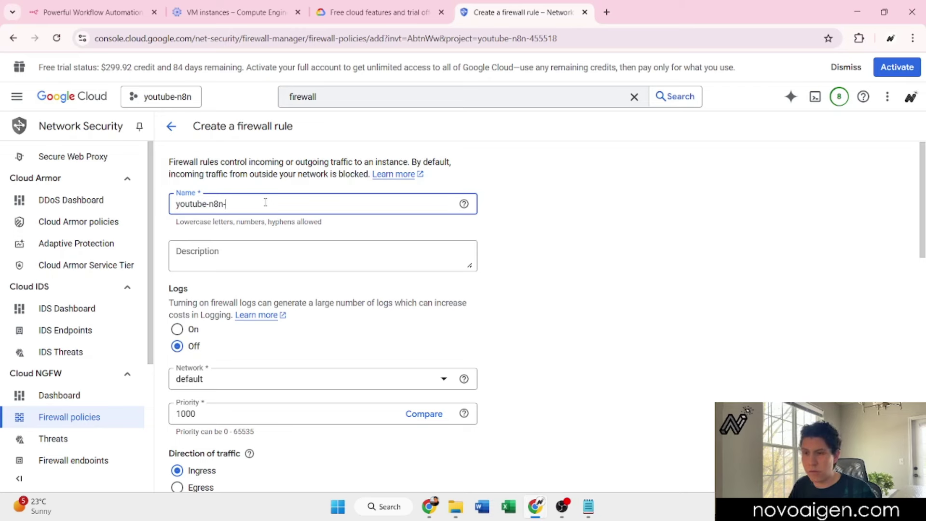
text(rule)
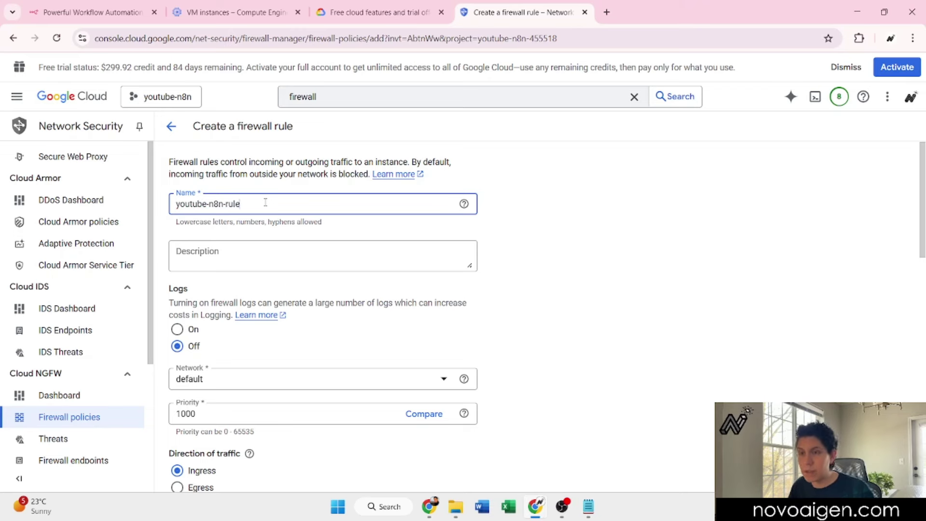
click(497, 321)
scroll(613, 331, down, 5)
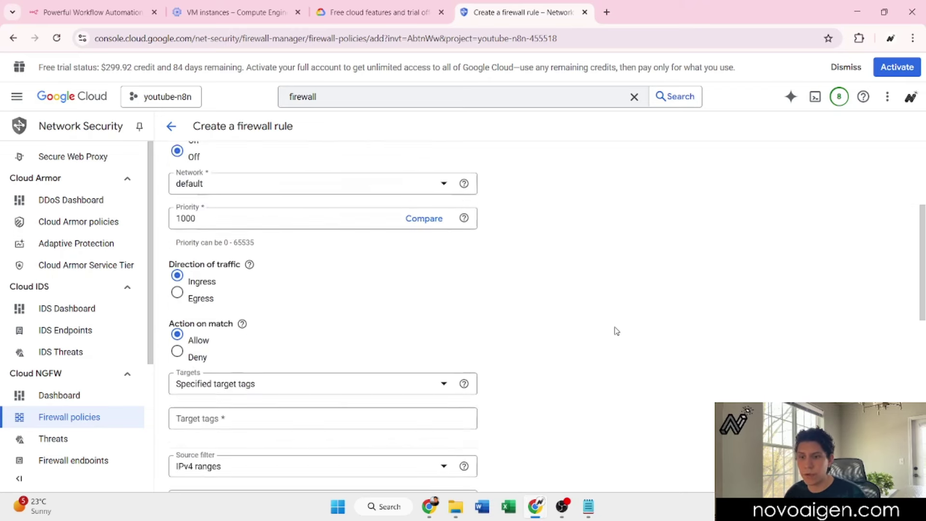
click(223, 341)
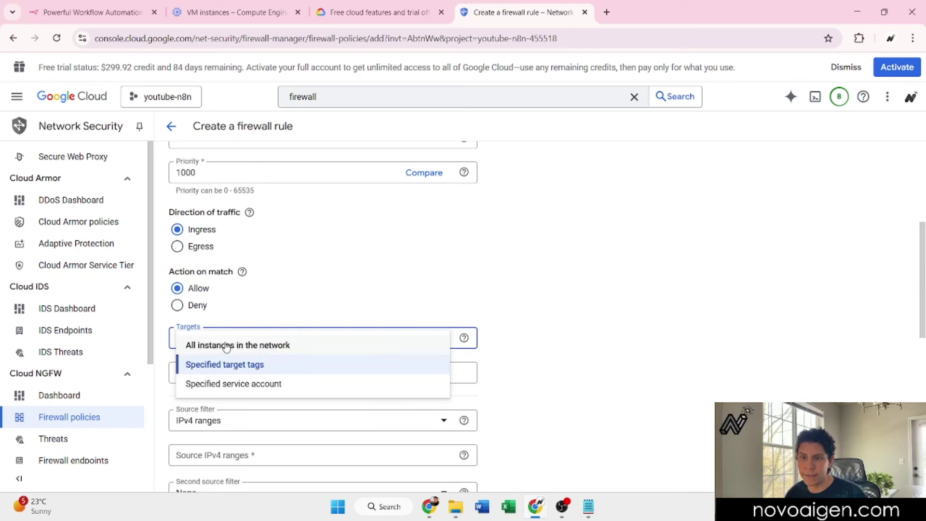
click(250, 346)
Set the rule's source IPv4 range to 0.0.0.0/0.
scroll(612, 342, down, 3)
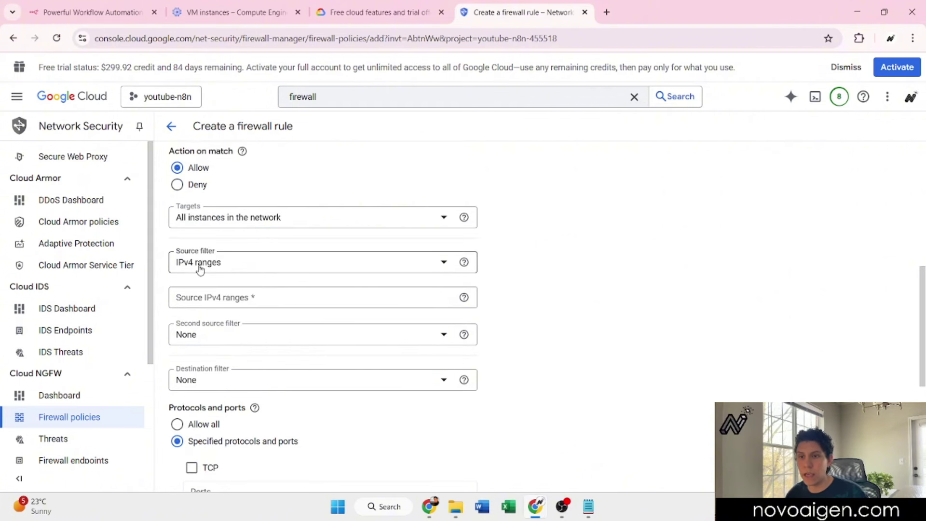
click(208, 301)
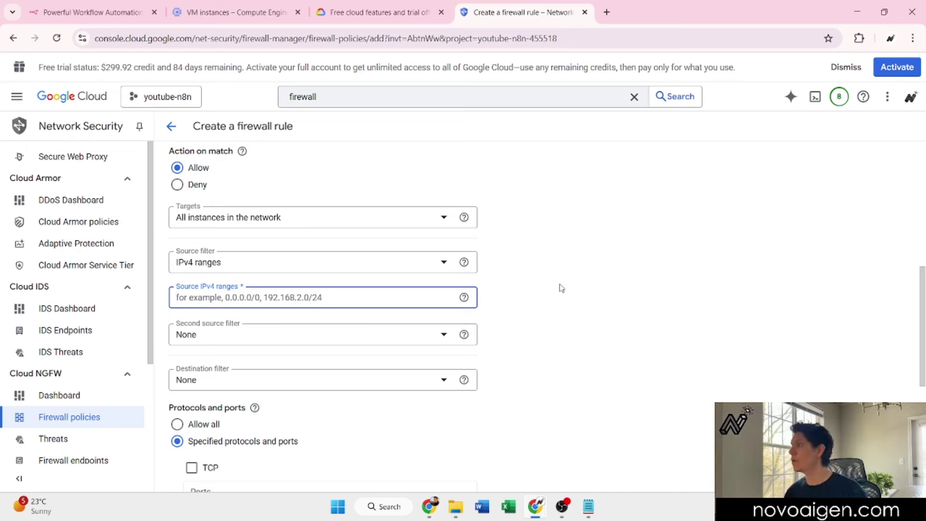
key(alt+Tab)
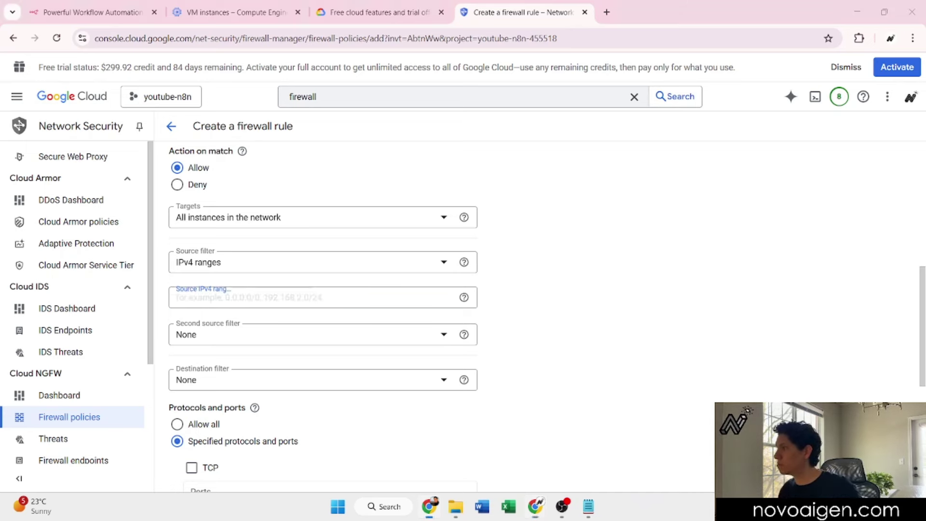
click(218, 297)
text(0.0.0.0/0)
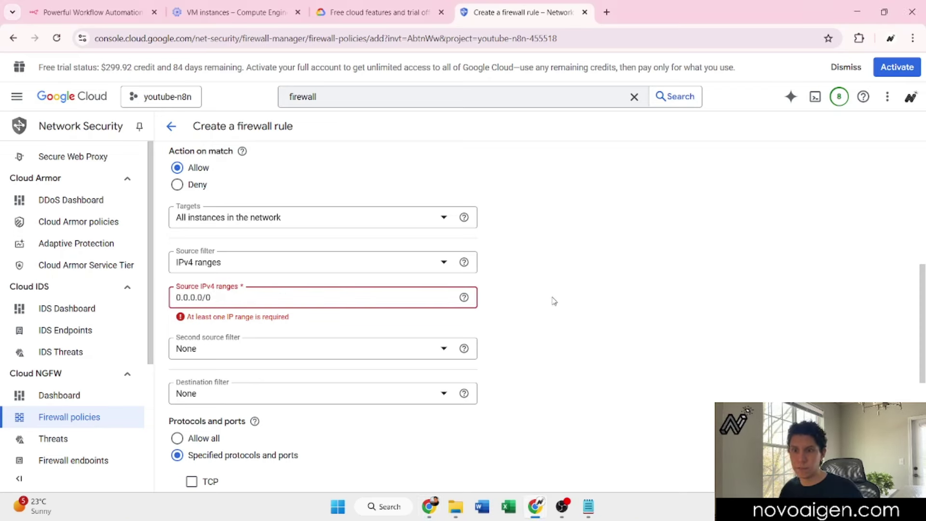
scroll(535, 343, down, 6)
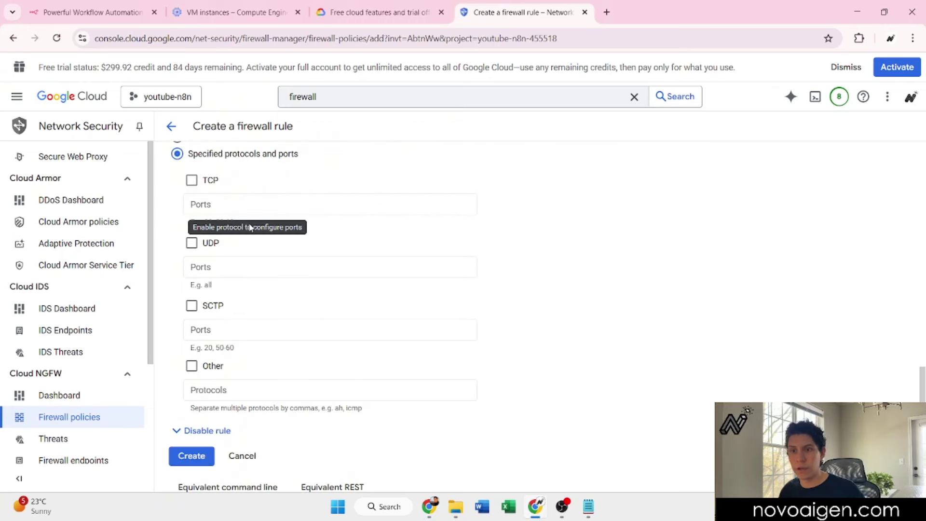
scroll(248, 227, up, 1)
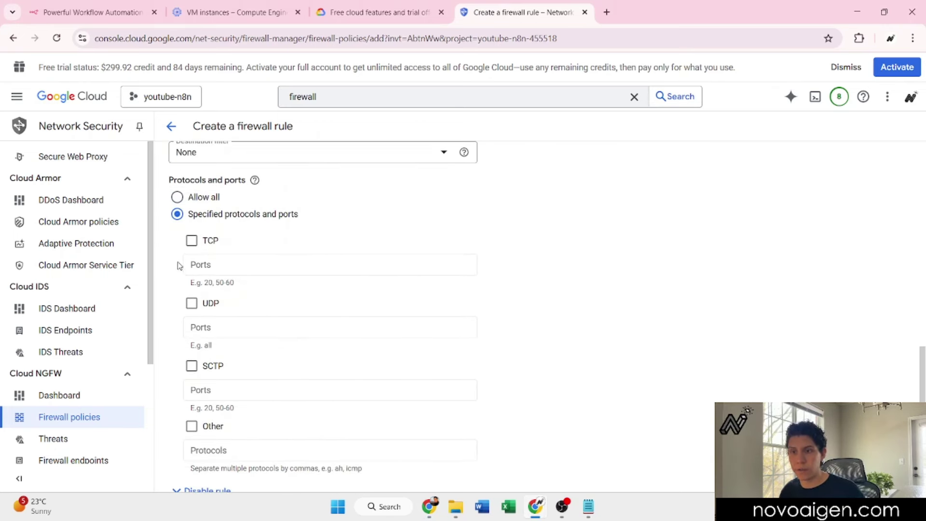
Allow TCP port 5678 and create the rule.
click(191, 240)
click(243, 266)
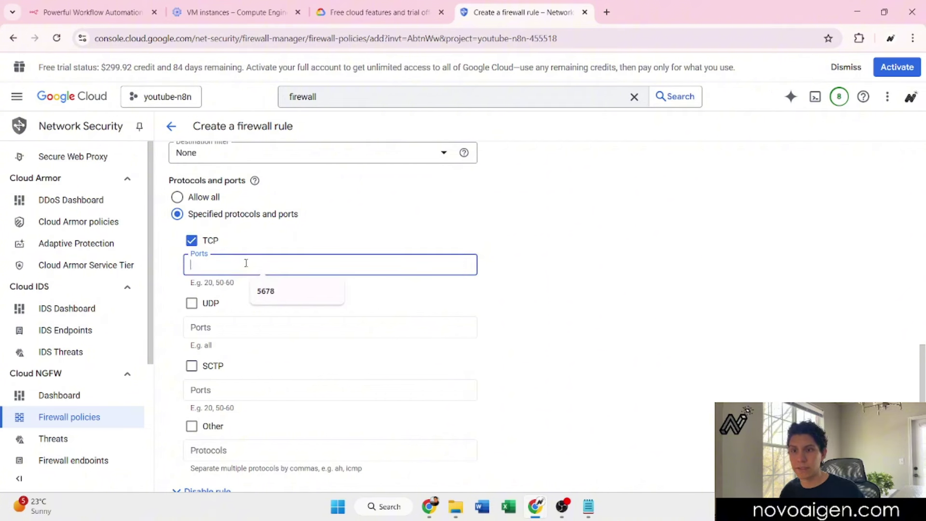
click(274, 299)
scroll(545, 338, down, 1)
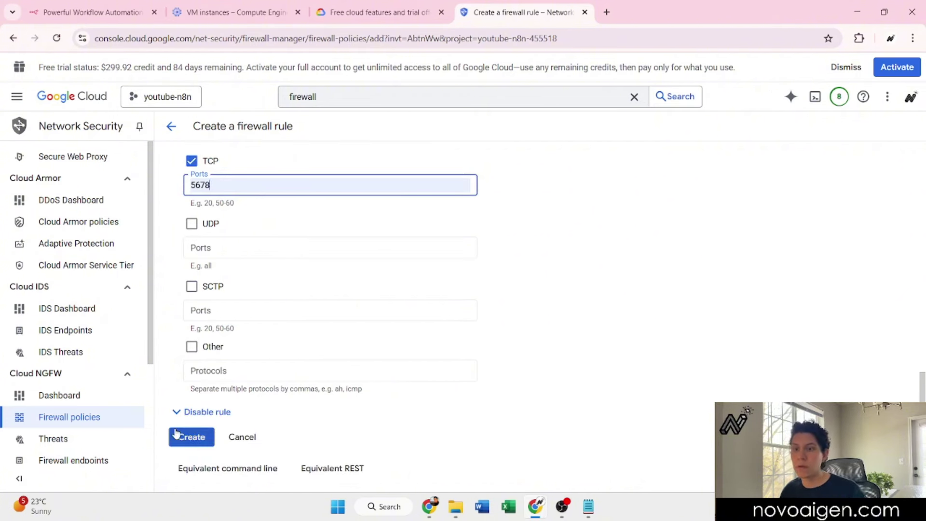
click(187, 439)
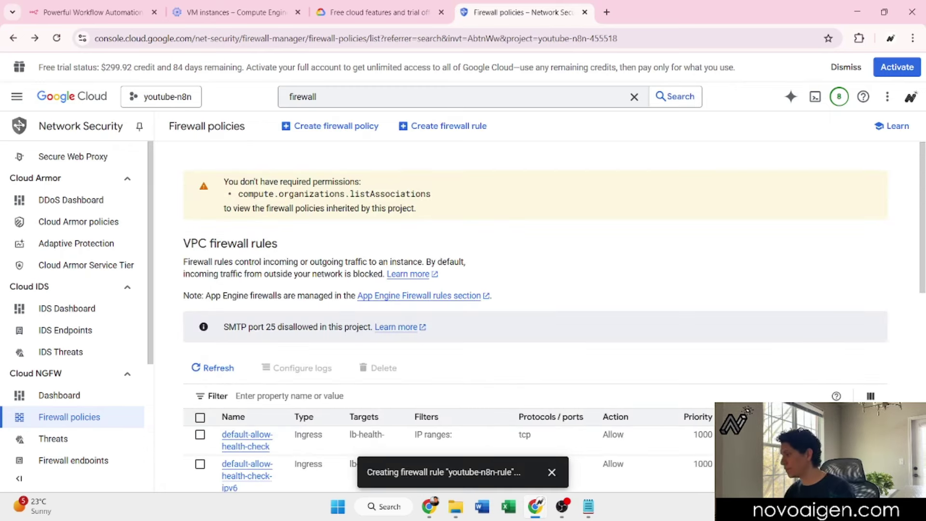
Scroll the VPC firewall rules list to confirm youtube-n8n-rule allowing tcp:5678 is present.
scroll(424, 331, down, 3)
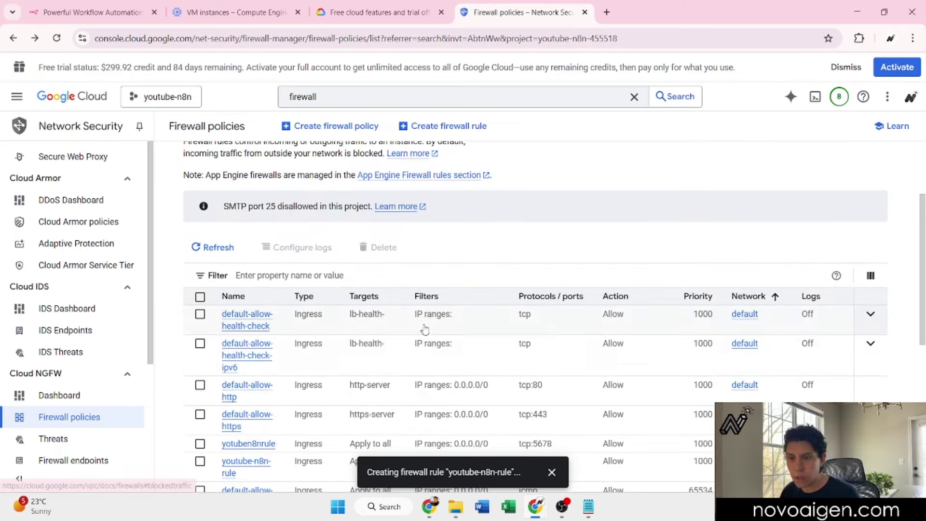
scroll(304, 429, down, 3)
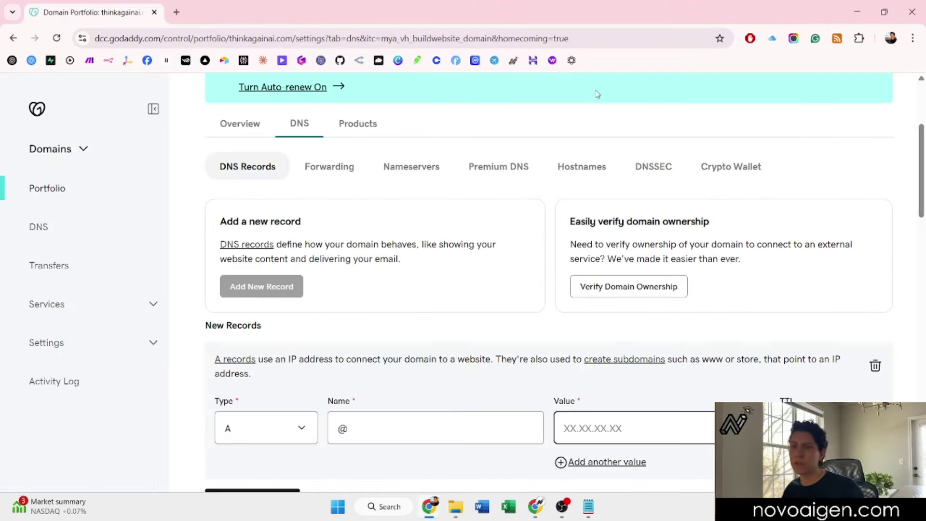
scroll(103, 231, up, 4)
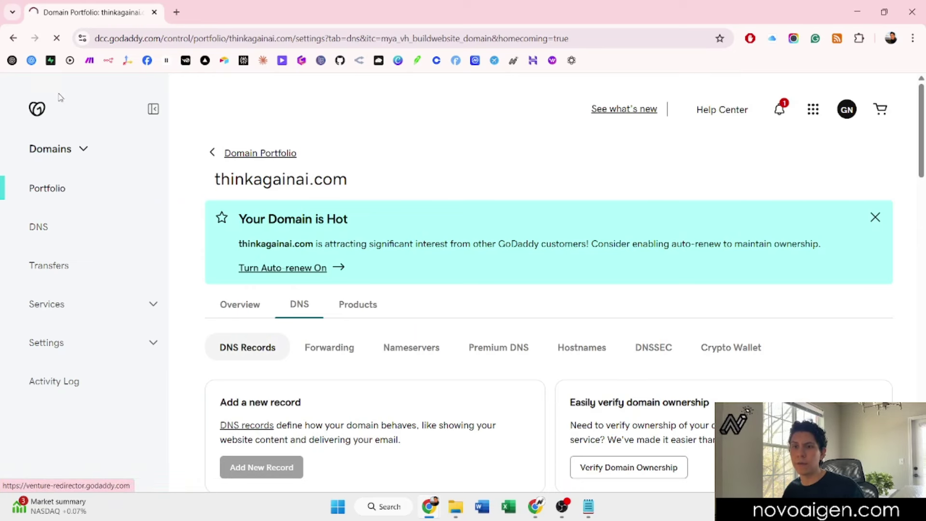
Go to the ThinkAgainAI business in GoDaddy and open its thinkagainai.com domain details.
click(43, 111)
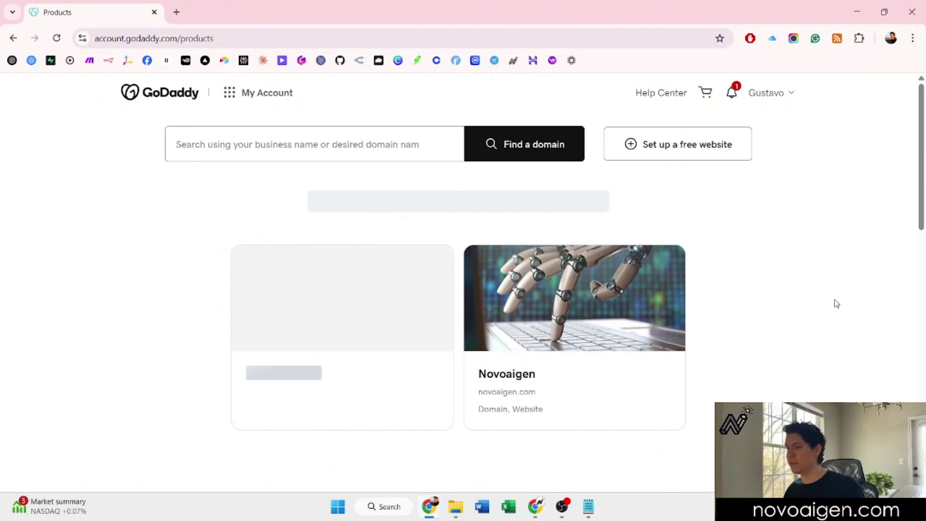
scroll(212, 318, down, 1)
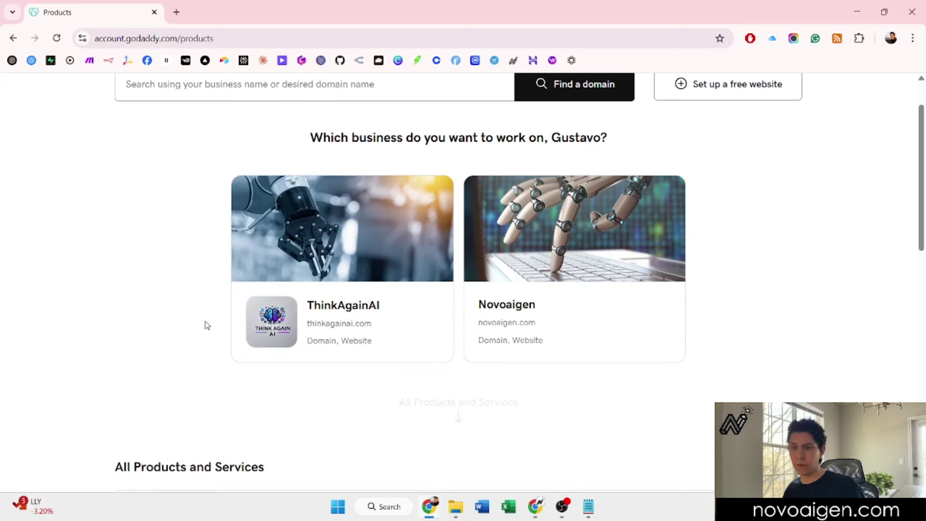
click(380, 323)
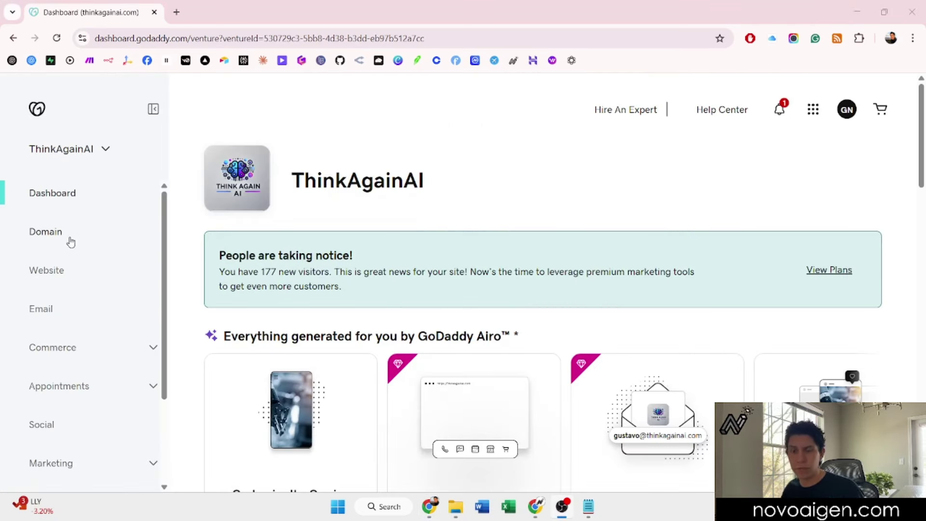
click(48, 237)
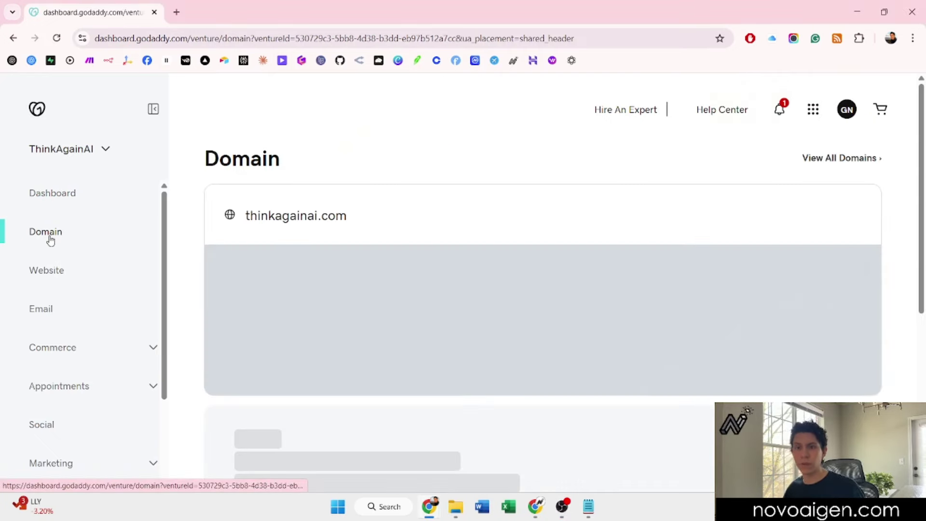
Open DNS management for thinkagainai.com and scroll down to its records list.
scroll(249, 322, down, 3)
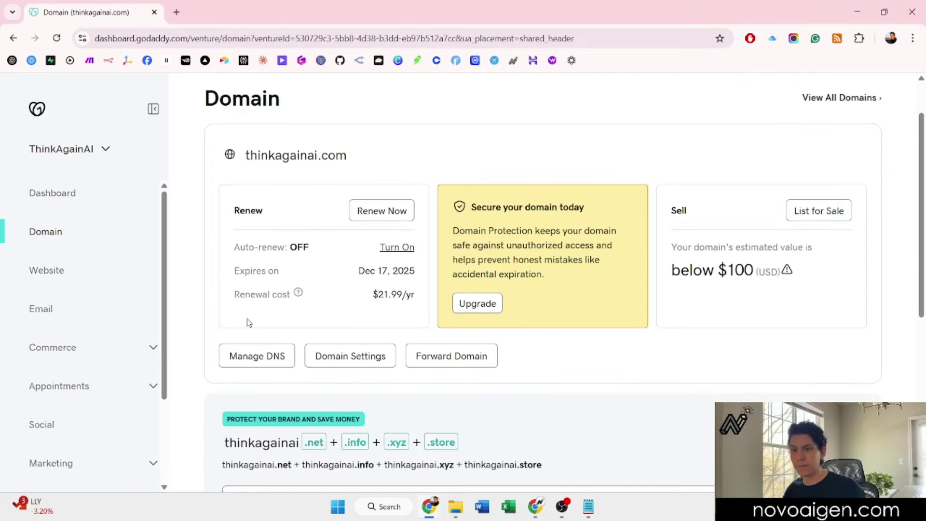
scroll(248, 323, down, 3)
scroll(246, 323, up, 4)
click(253, 359)
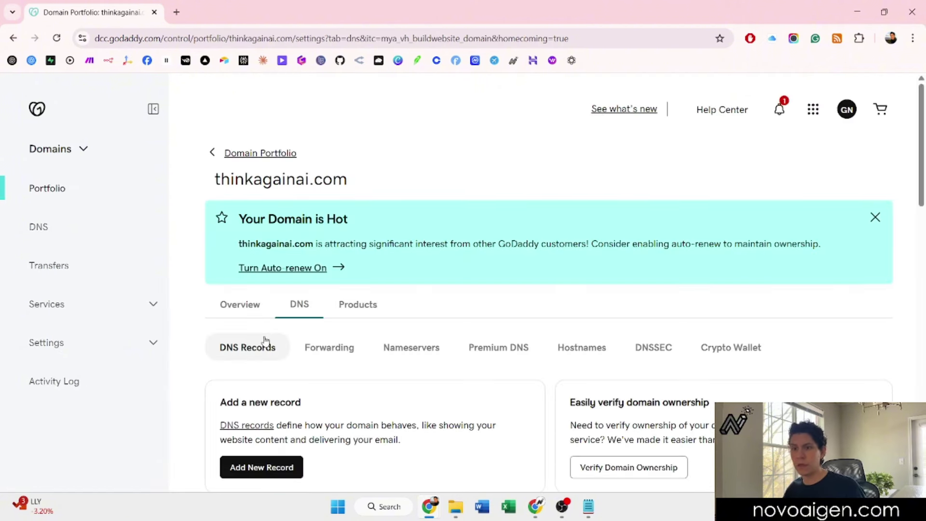
scroll(208, 327, down, 1)
scroll(213, 333, down, 2)
Add a new DNS record of type A with the name n8n.
click(265, 344)
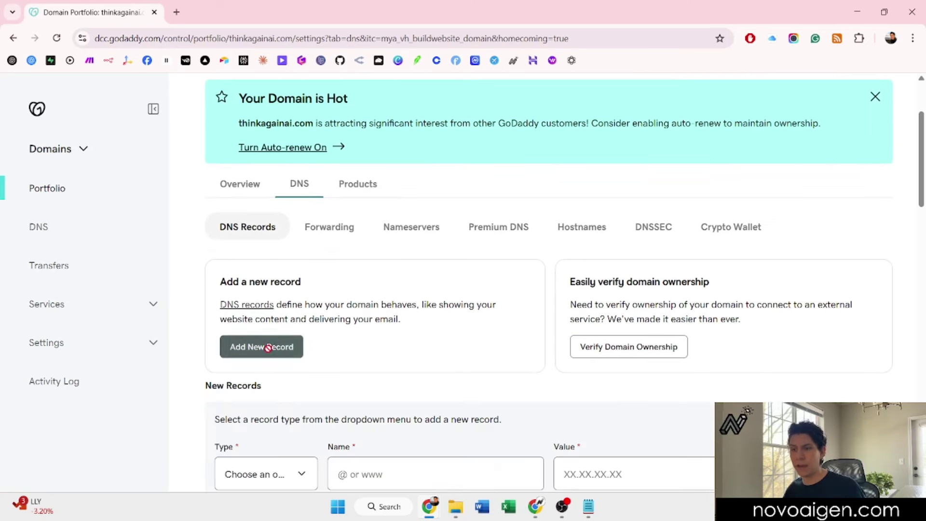
scroll(190, 343, down, 1)
click(265, 410)
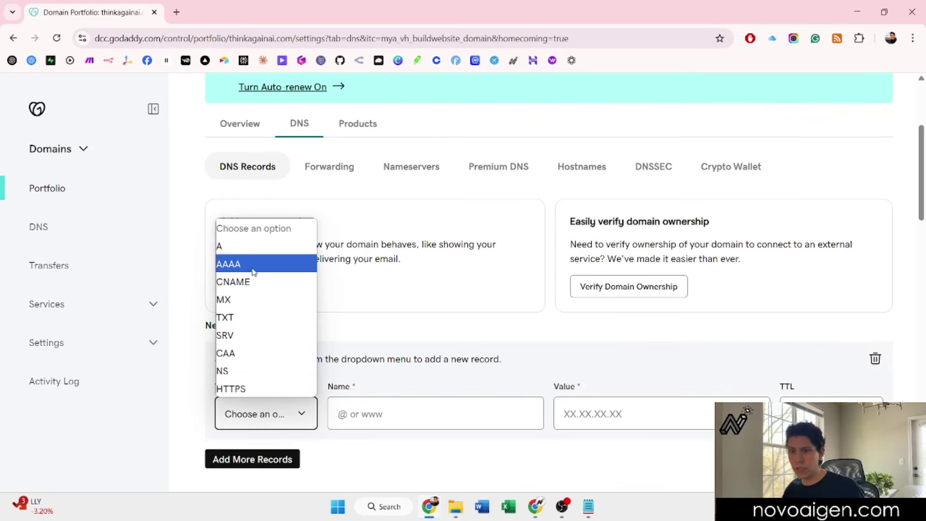
click(255, 246)
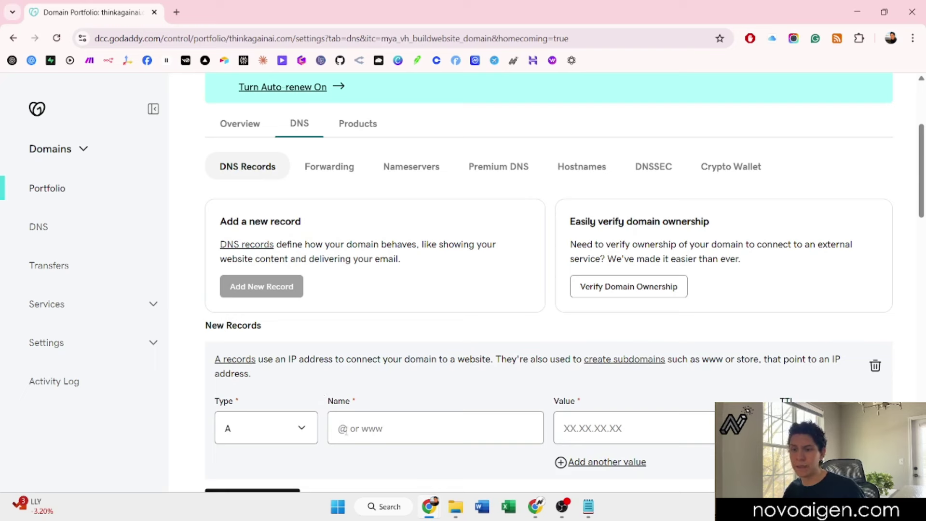
click(388, 431)
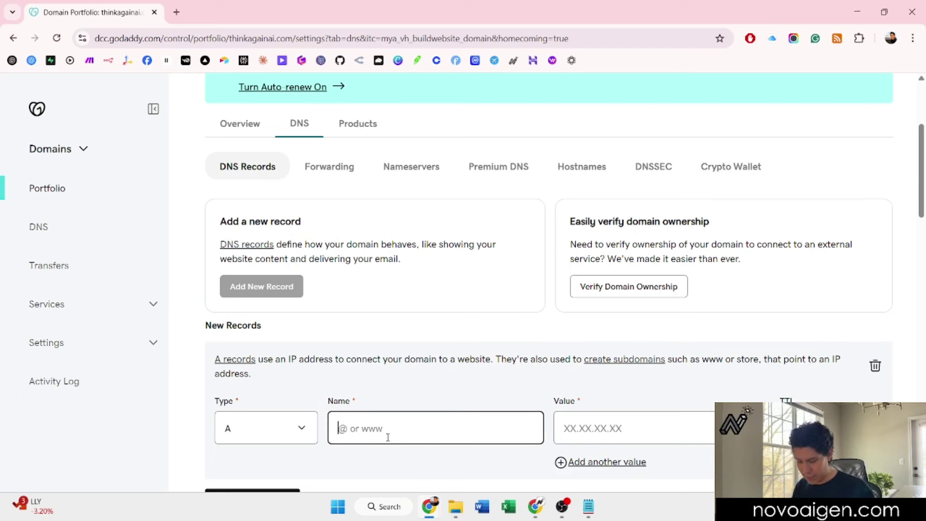
text(n8n)
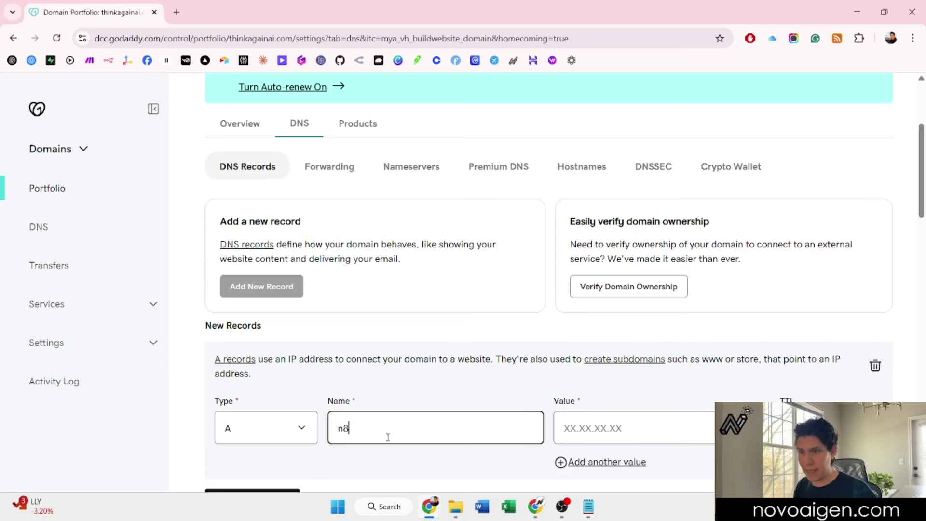
click(645, 423)
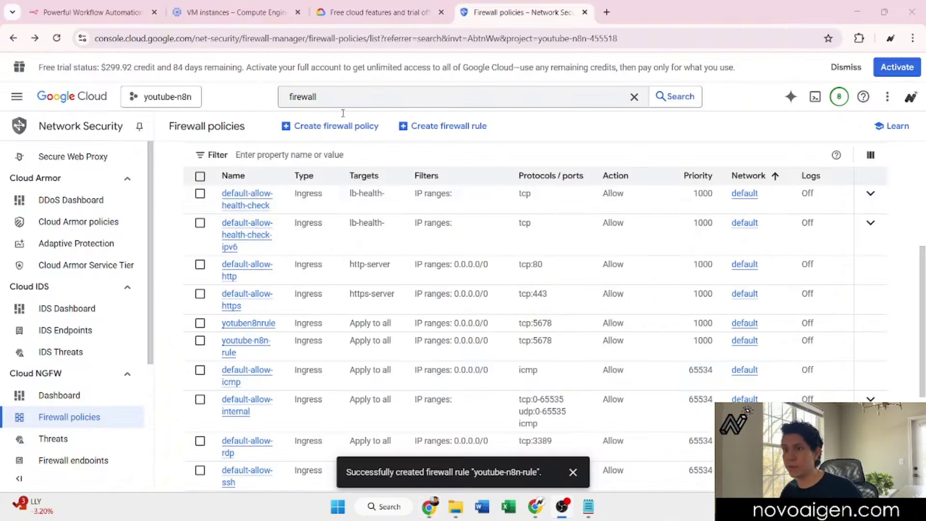
Copy external IP 104.196.134.165 of youtube-n8n from Compute Engine's VM instances list.
click(358, 92)
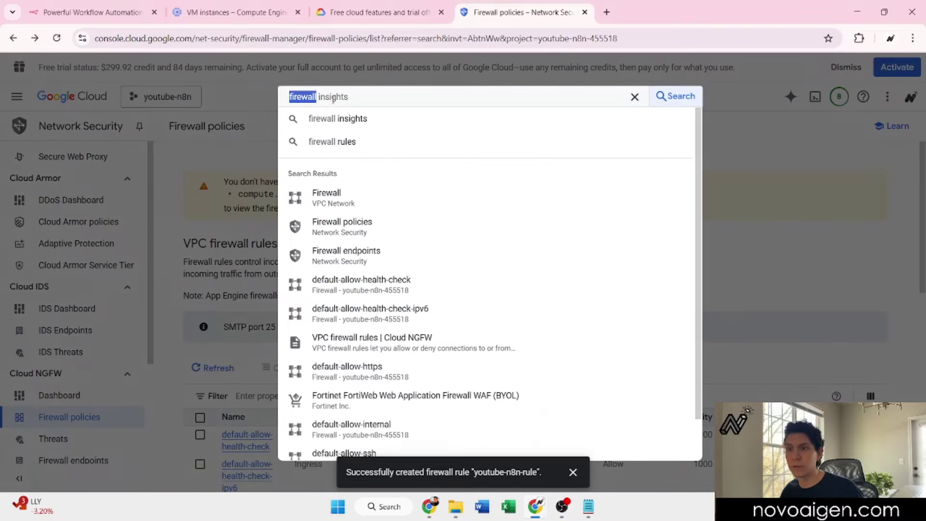
key(BackSpace)
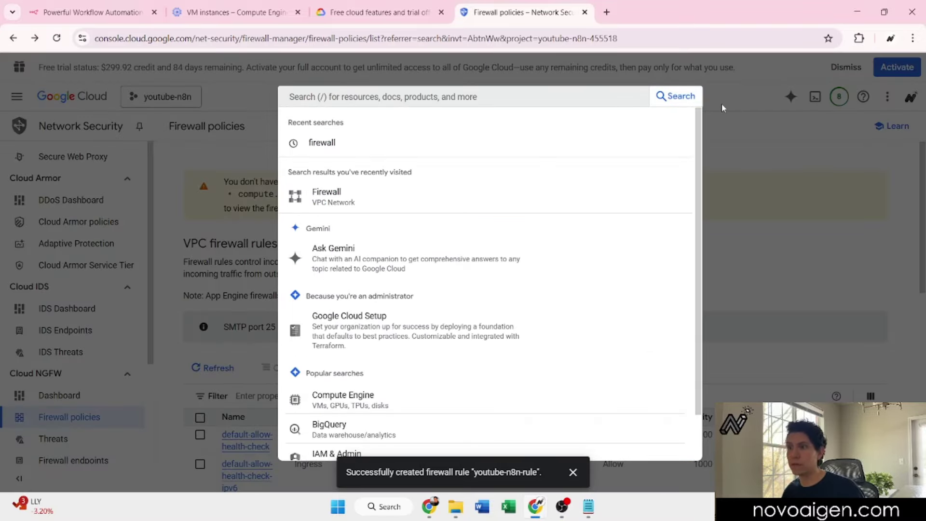
click(723, 108)
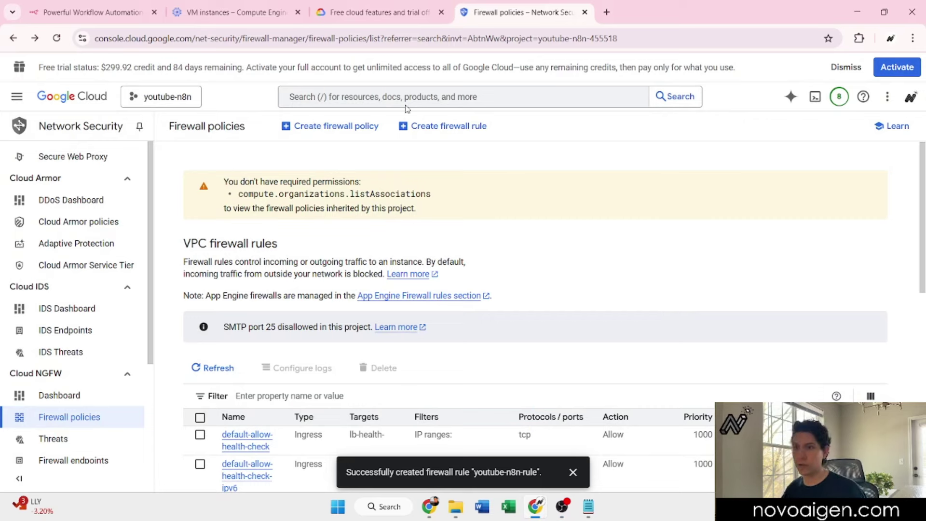
click(446, 94)
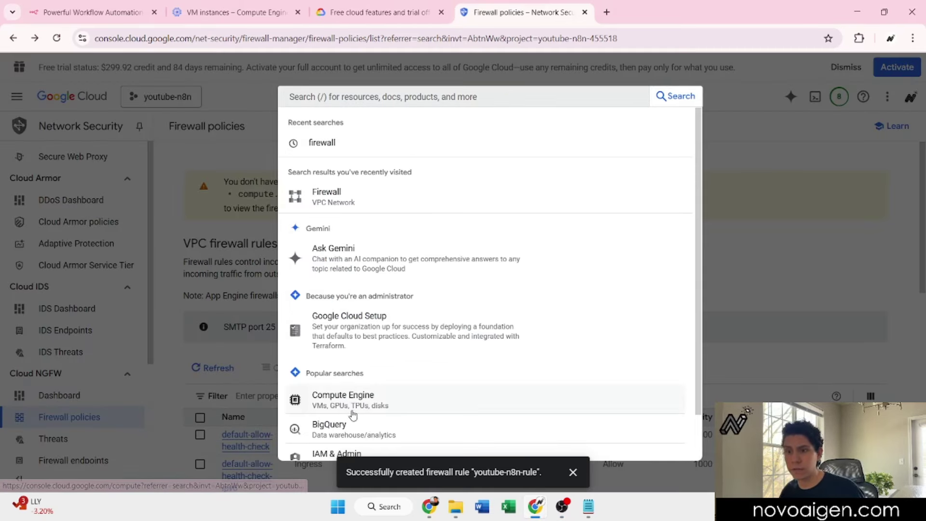
click(400, 403)
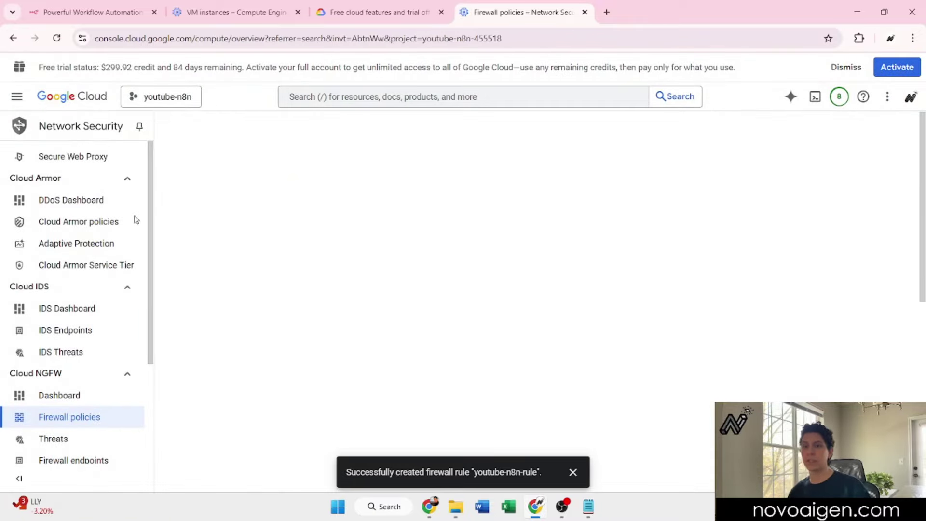
click(56, 200)
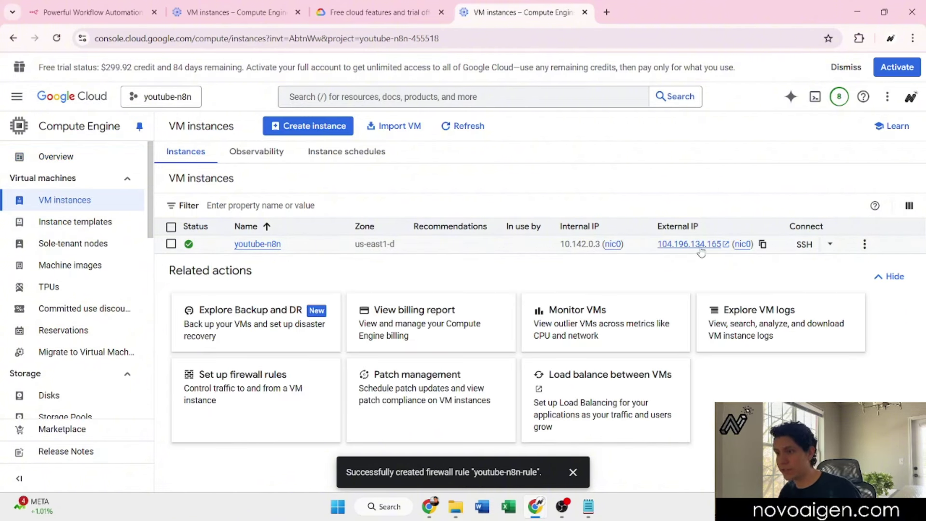
click(764, 246)
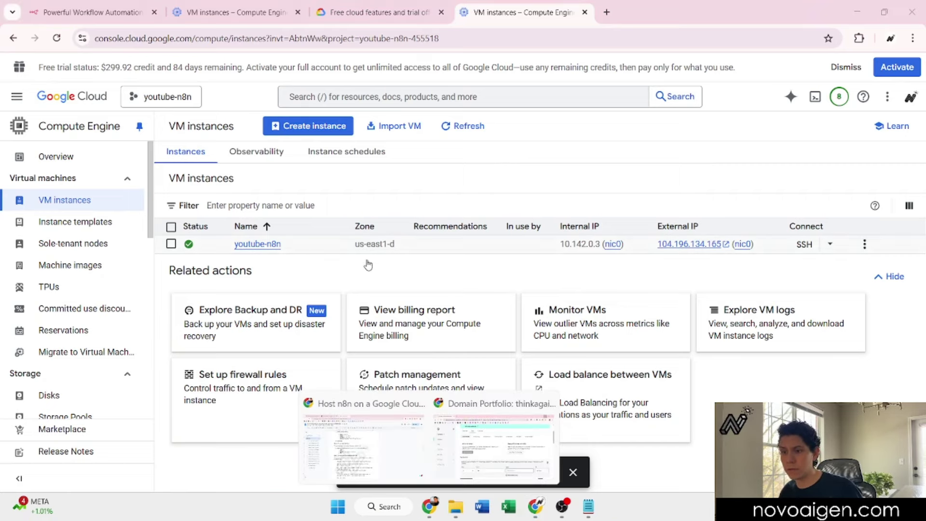
click(494, 444)
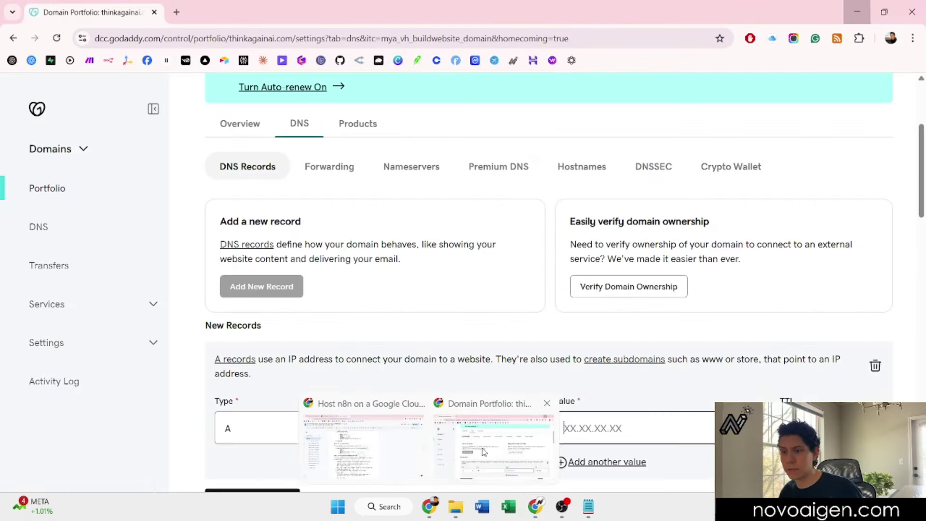
Paste 104.196.134.165 as the n8n A record's value, TTL 600 seconds, and save it.
click(630, 435)
key(ctrl+v)
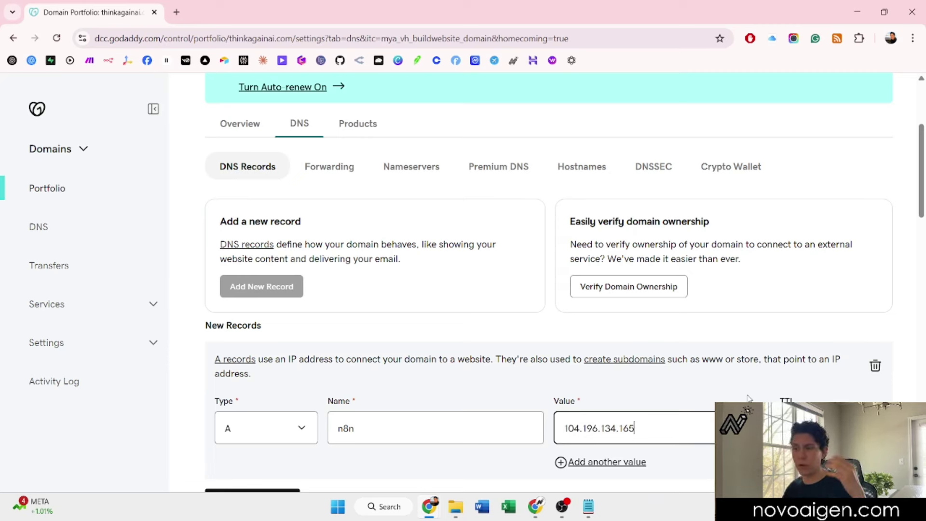
scroll(754, 371, down, 1)
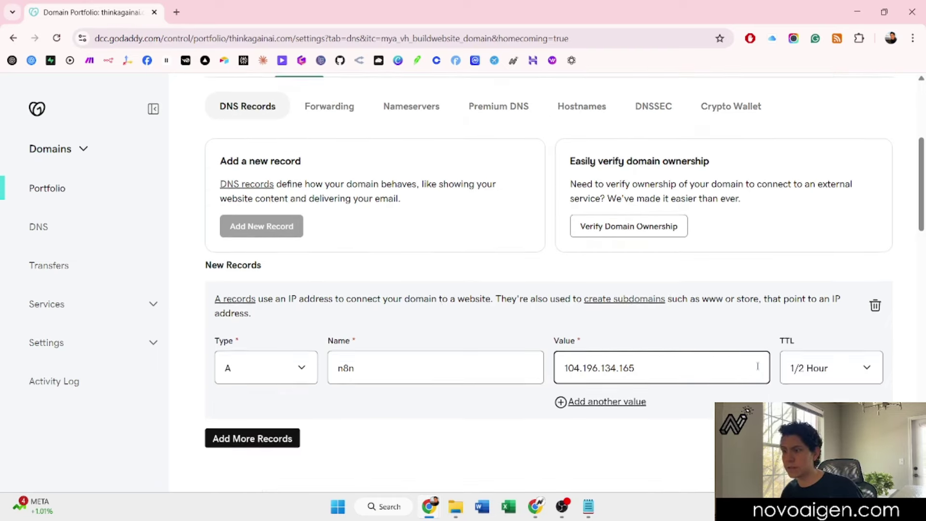
scroll(757, 379, up, 4)
scroll(759, 381, down, 2)
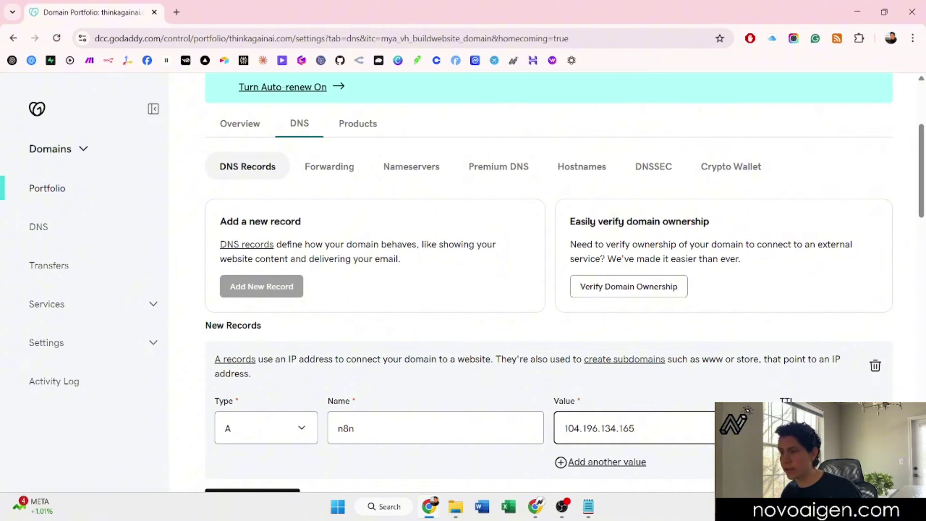
scroll(564, 282, down, 1)
key(Return)
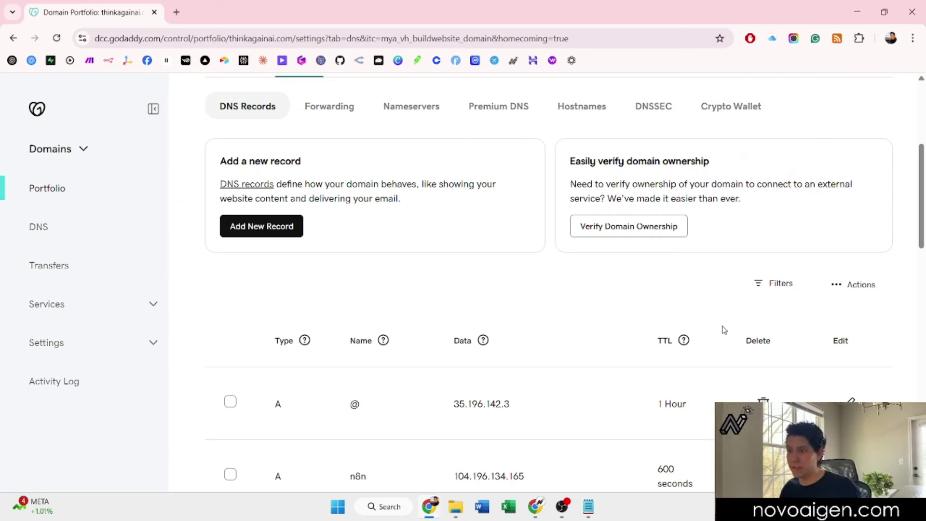
scroll(725, 329, up, 3)
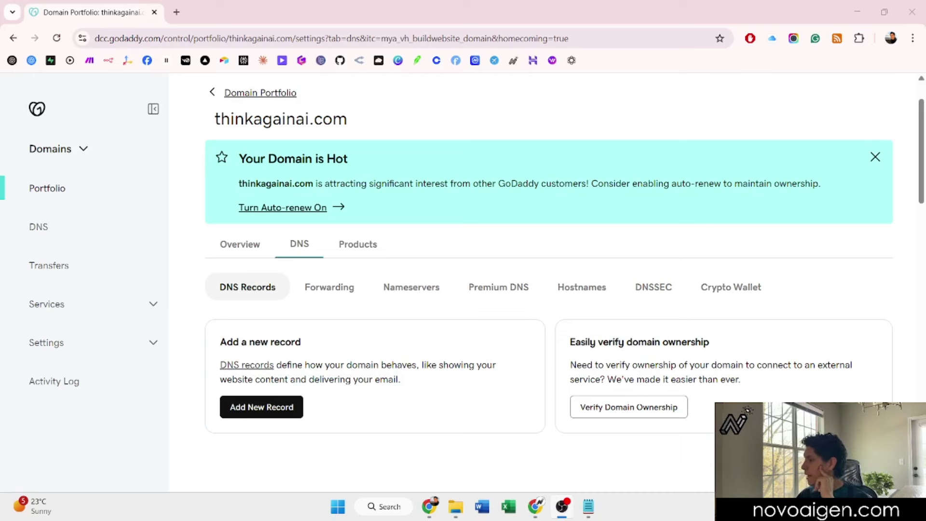
click(429, 507)
click(430, 506)
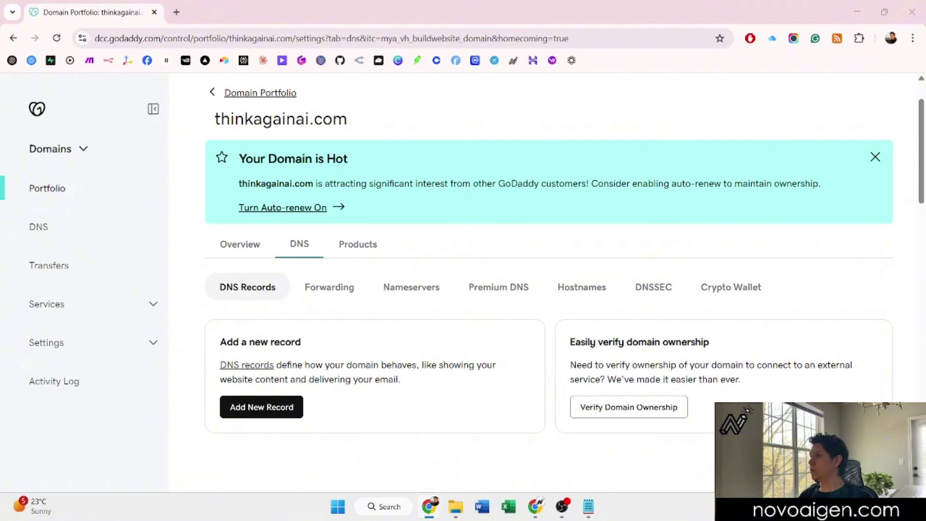
Replace the docker run command in Notepad with the Caddy install commands and delete the optional comment.
key(alt+Tab)
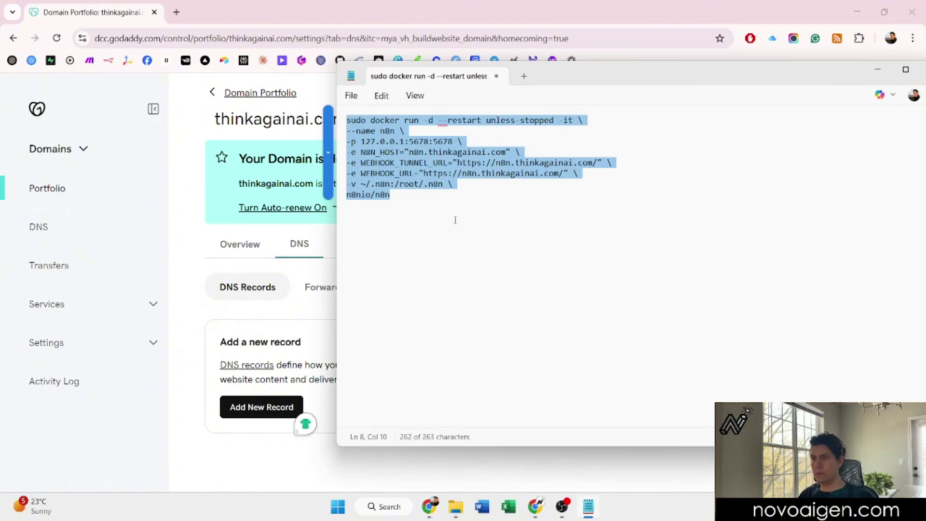
drag(456, 220, 342, 120)
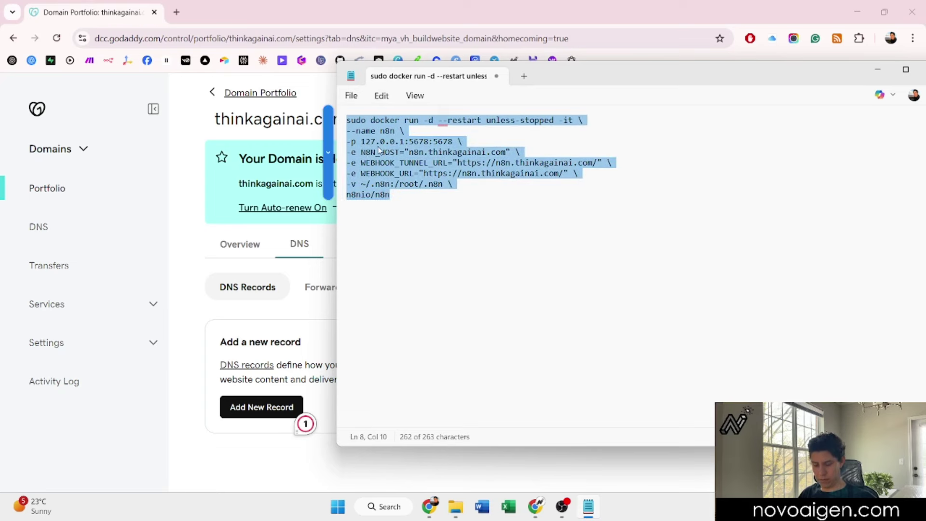
text(sudo apt update # optional if we already have installed Caddy sudo apt install -y debian-keyring debian-archive-keyring apt-transport-https curl curl -1sLf 'https://dl.cloudsmith.io/public/caddy/stable/gpg.key' | sudo gpg --dearmor -o /usr/share/keyrings/caddy-stable-archive-keyring.gpg curl -1sLf 'https://dl.cloudsmith.io/public/caddy/stable/debian.deb.txt' | sudo tee /etc/apt/sources.list.d/caddy-stable.list sudo apt update sudo apt install caddy -y)
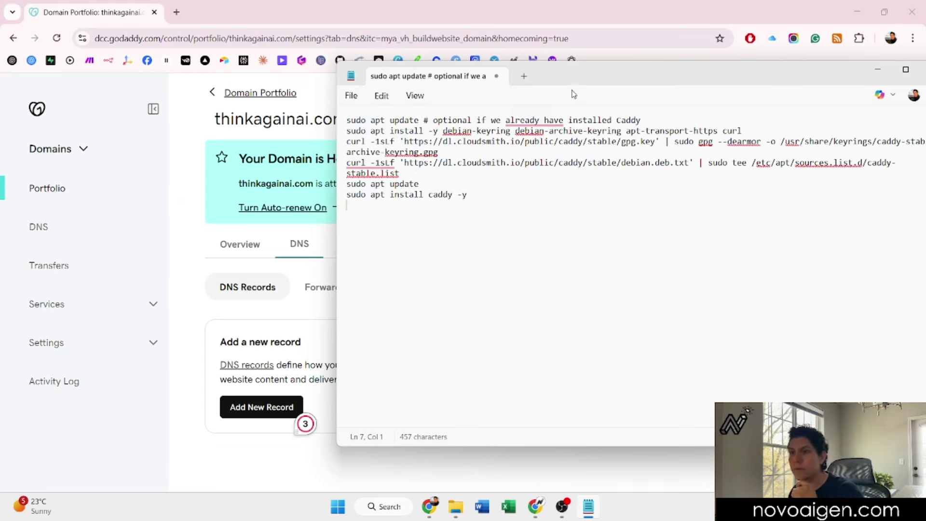
drag(641, 120, 420, 120)
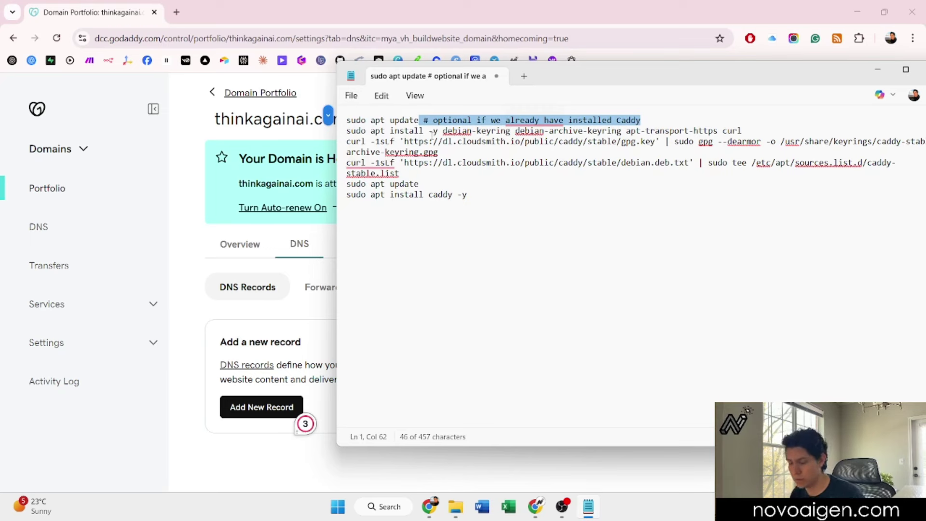
key(BackSpace)
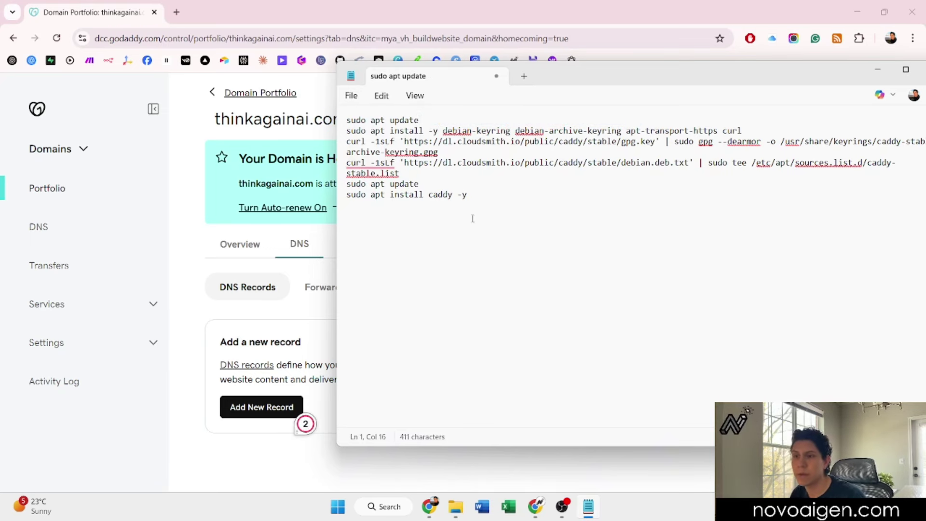
Select all the Caddy install commands for copying, then return to the browser.
click(484, 210)
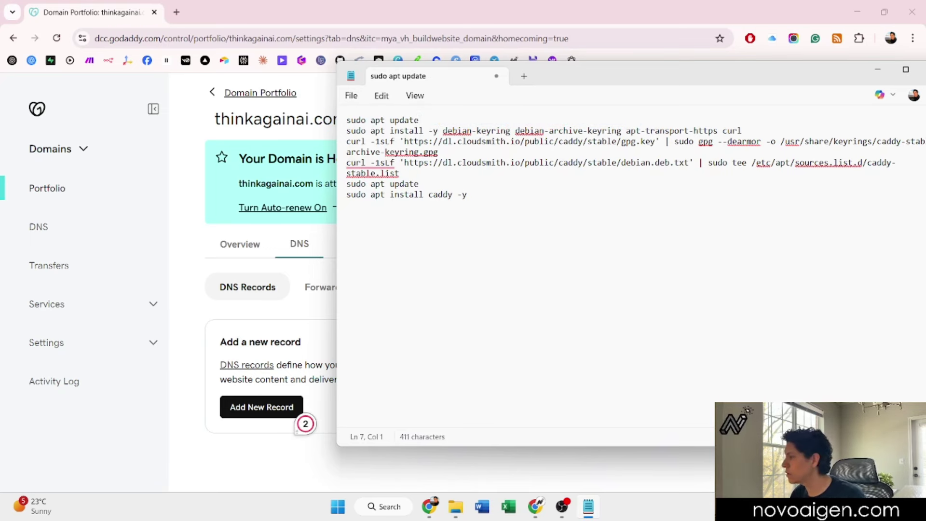
drag(499, 190, 343, 125)
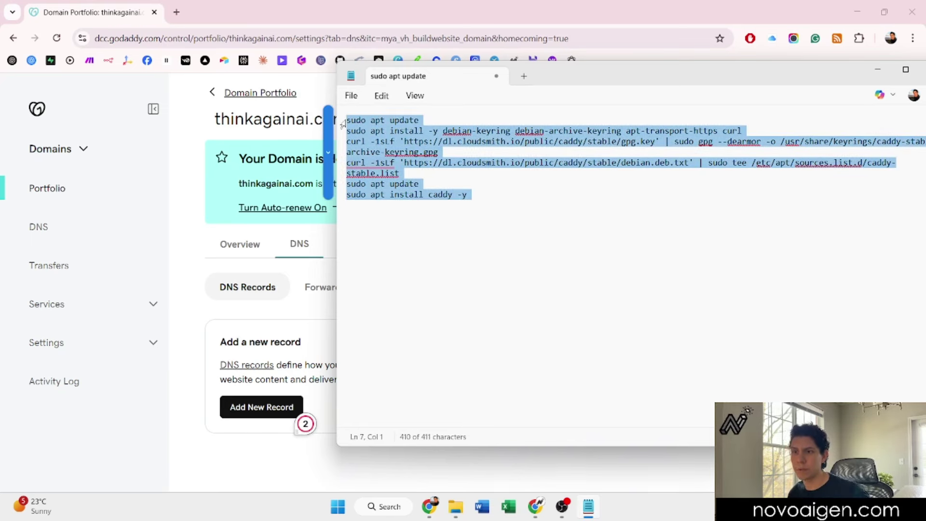
click(454, 5)
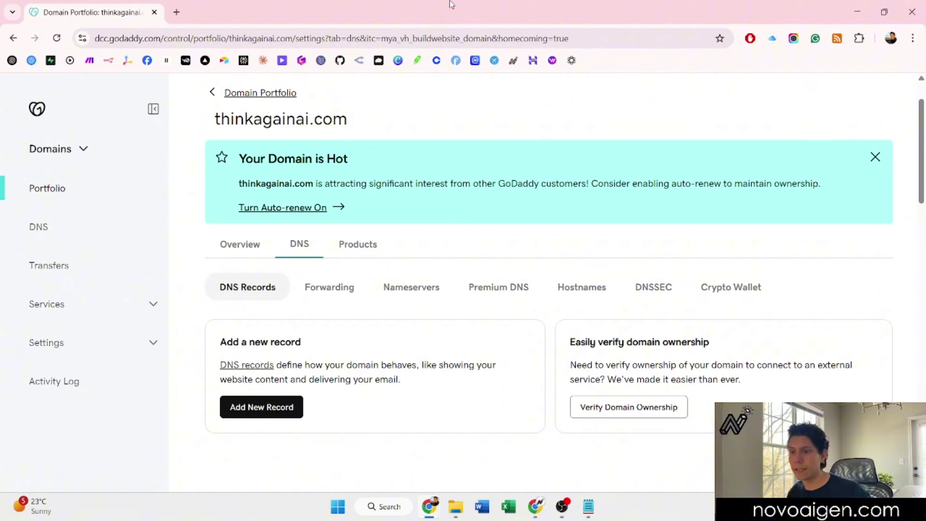
mouse_move(433, 512)
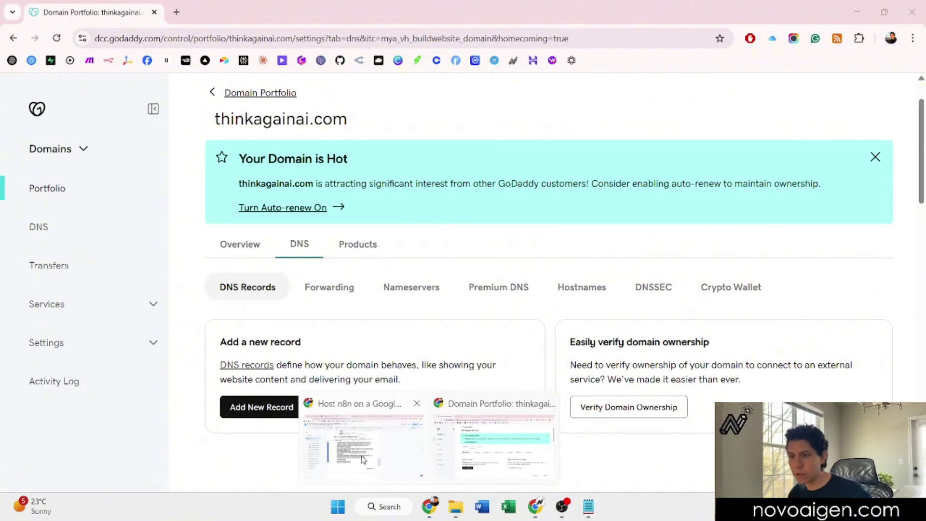
click(403, 473)
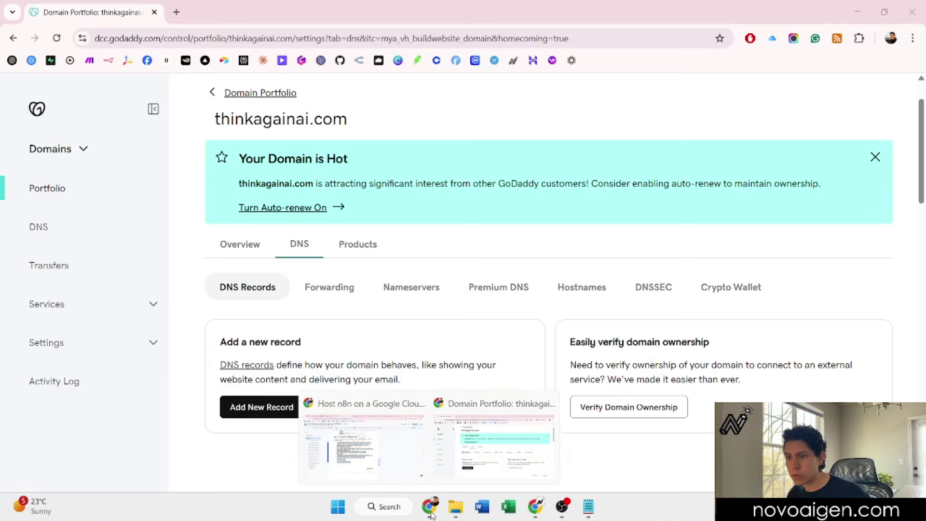
Close the old SSH-in-browser window and start a new SSH session on the youtube-n8n VM.
click(530, 513)
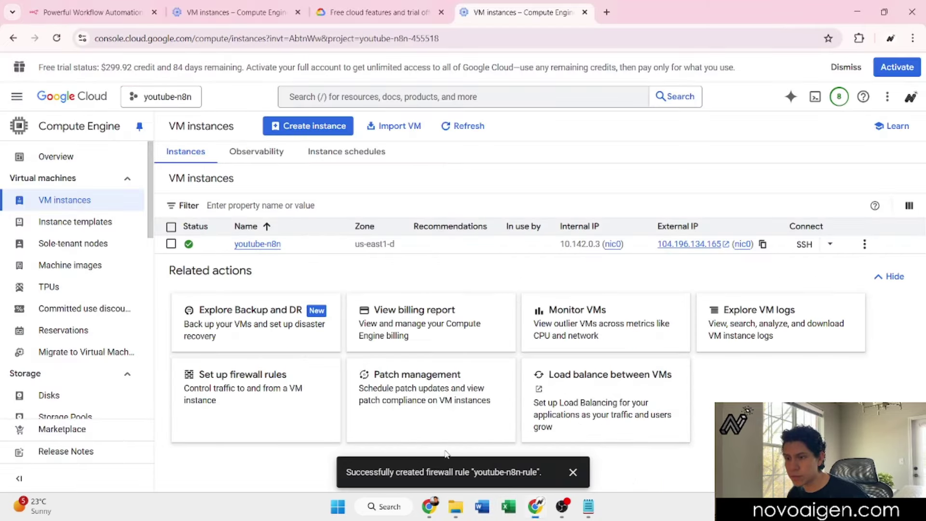
mouse_move(537, 513)
click(534, 461)
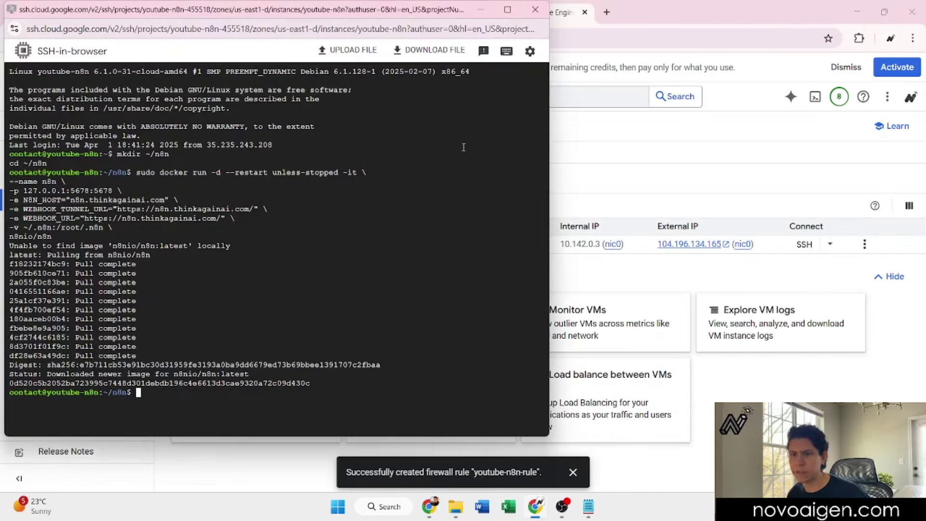
click(548, 27)
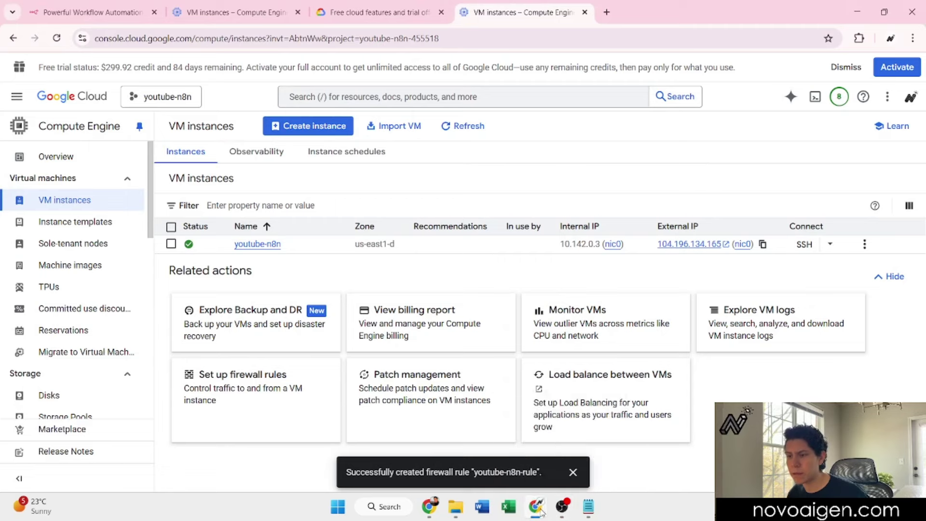
mouse_move(535, 507)
click(584, 467)
click(536, 28)
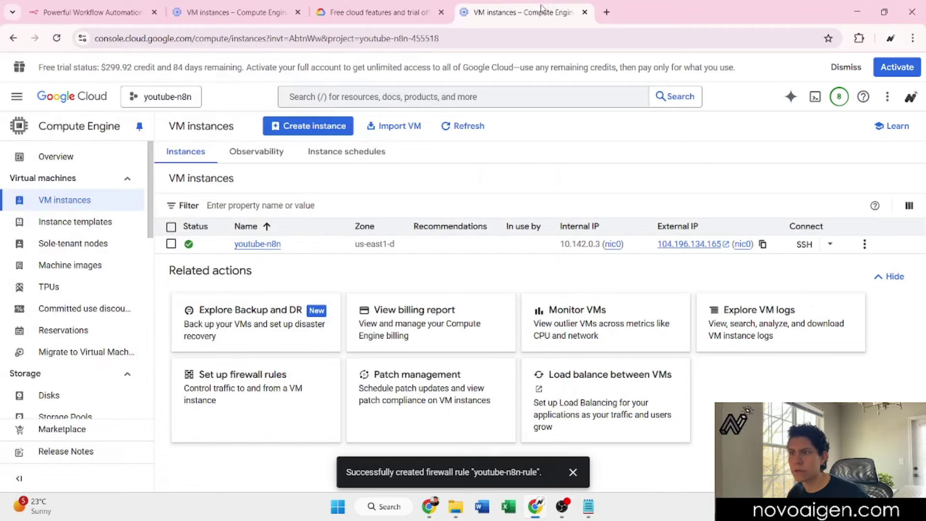
click(805, 245)
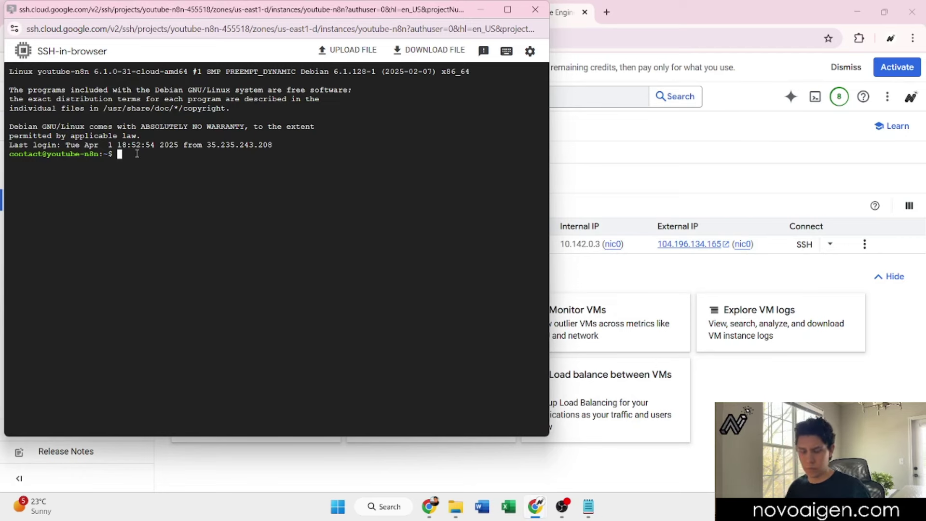
Paste and run the Caddy install commands, accepting the fluent-bit service restart prompt.
text(sudo apt update sudo apt install -y debian-keyring debian-archive-keyring apt-transport-https curl curl -1sLf 'https://dl.cloudsmith.io/public/caddy/stable/gpg.key' | sudo gpg --dearmor -o /usr/share/keyrings/caddy-stable-archive-keyring.gpg curl -1sLf 'https://dl.cloudsmith.io/public/caddy/stable/debian.deb.txt' | sudo tee /etc/apt/sources.list.d/caddy-stable.list sudo apt update sudo apt install caddy -y)
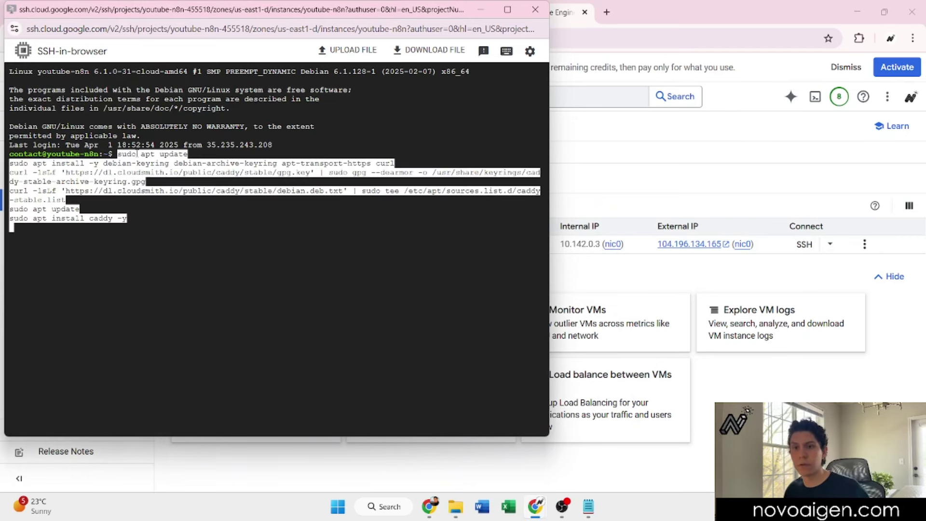
key(Return)
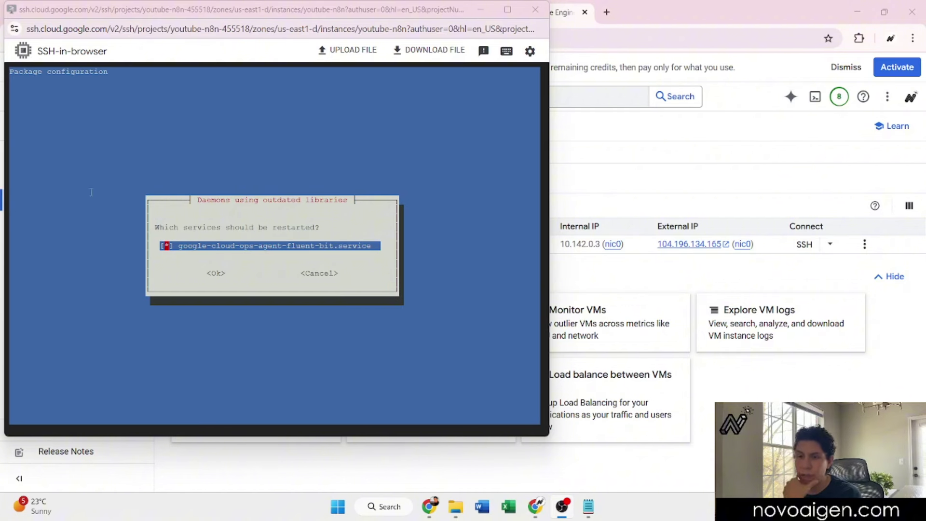
click(217, 273)
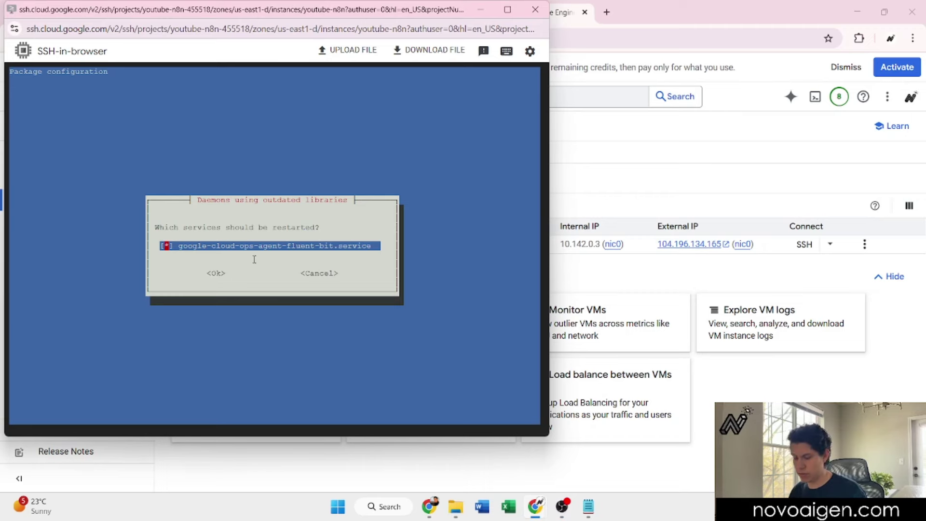
key(Return)
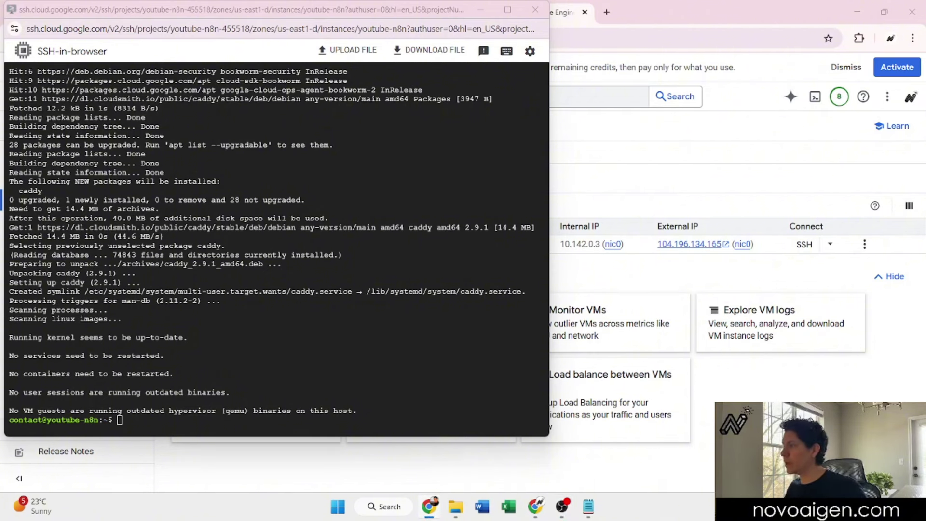
Run 'sudo nano /etc/caddy/Caddyfile' in the SSH terminal to edit the Caddyfile.
click(141, 422)
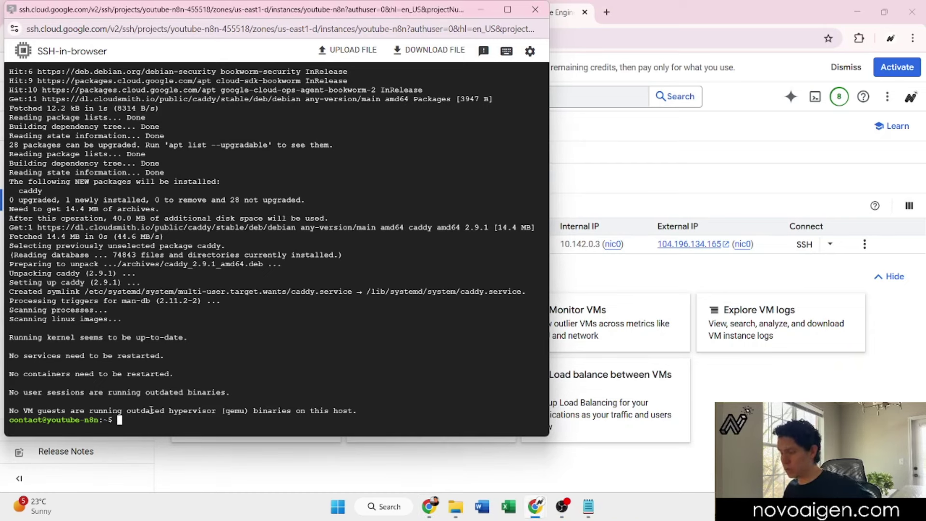
text(sudo nano /etc/caddy/Caddyfile)
key(Return)
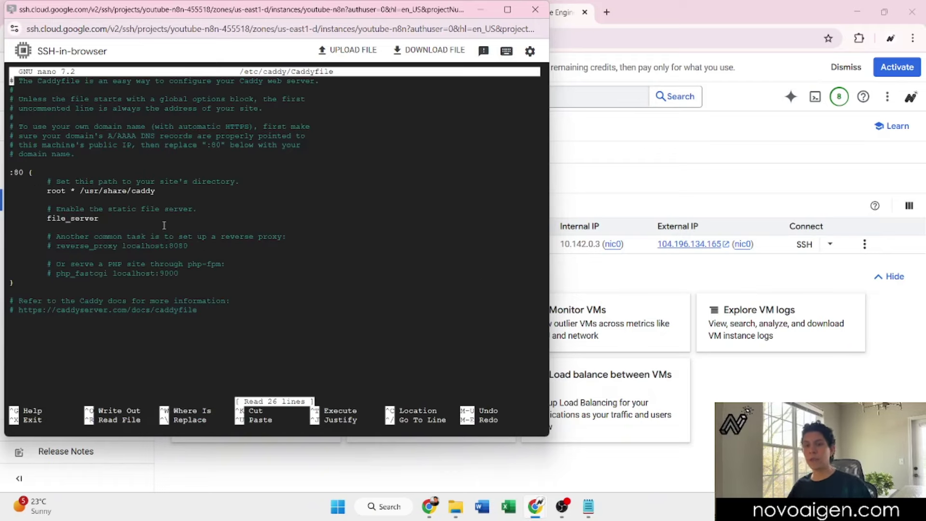
click(46, 193)
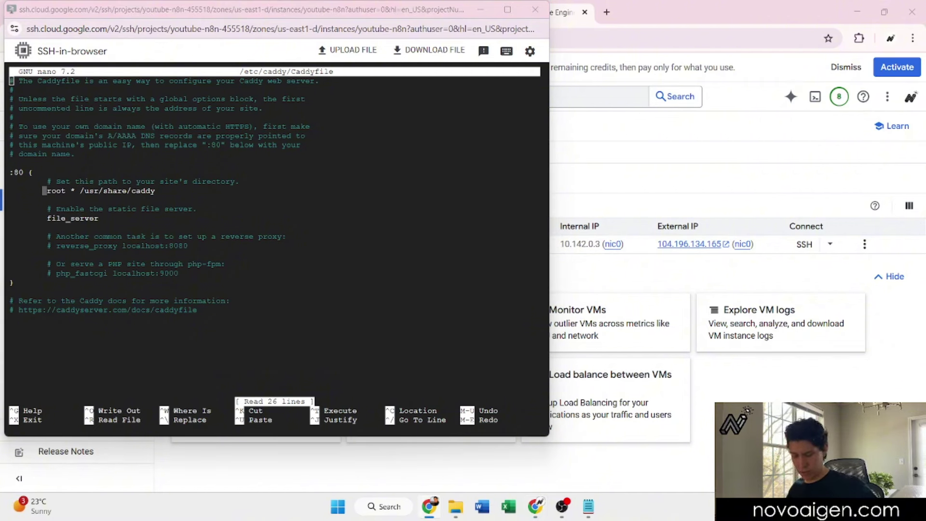
Replace the Notepad contents with the Caddy reverse-proxy block for 127.0.0.1:5678.
key(alt+Tab)
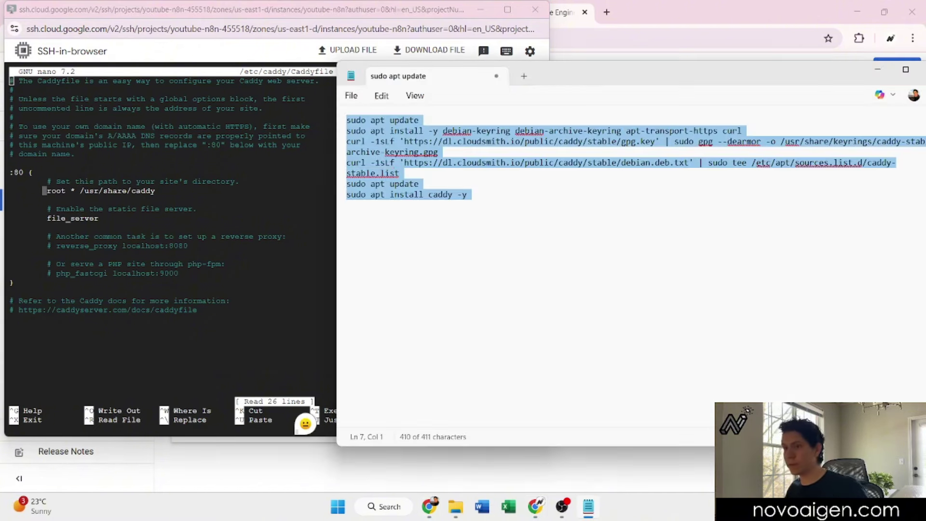
drag(502, 205, 370, 184)
key(ctrl+a)
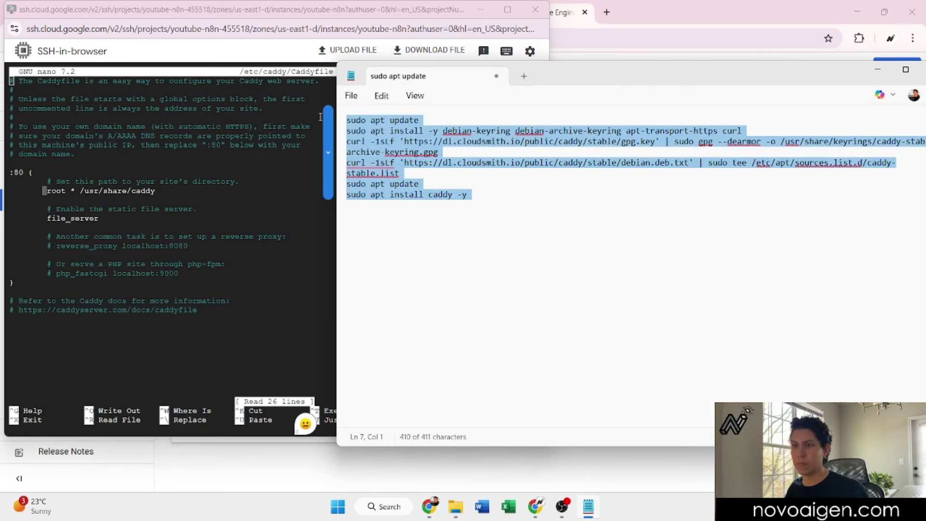
text(n8n.example.com {     reverse_proxy 127.0.0.1:5678 })
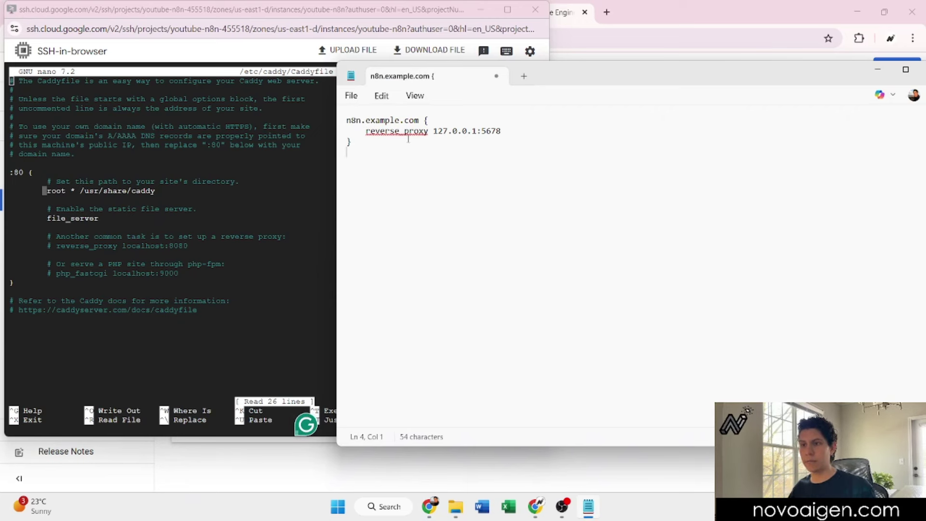
Change the site domain to n8n.thinkagainai.com and select the whole block for copying.
click(399, 120)
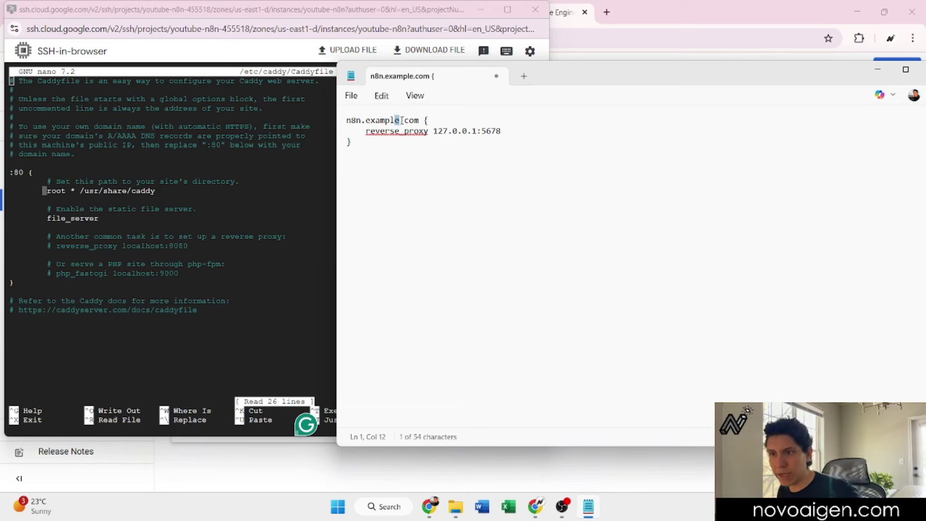
drag(400, 121, 366, 120)
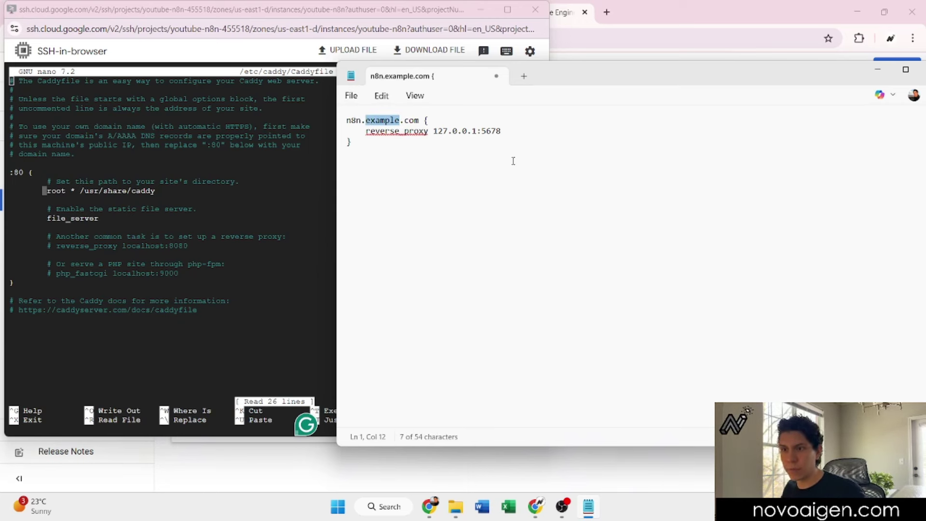
text(think)
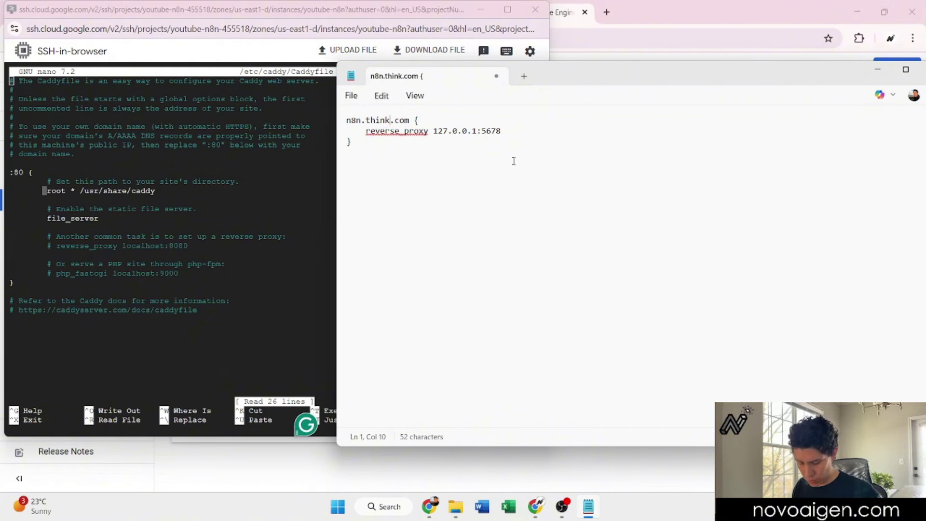
text(againai)
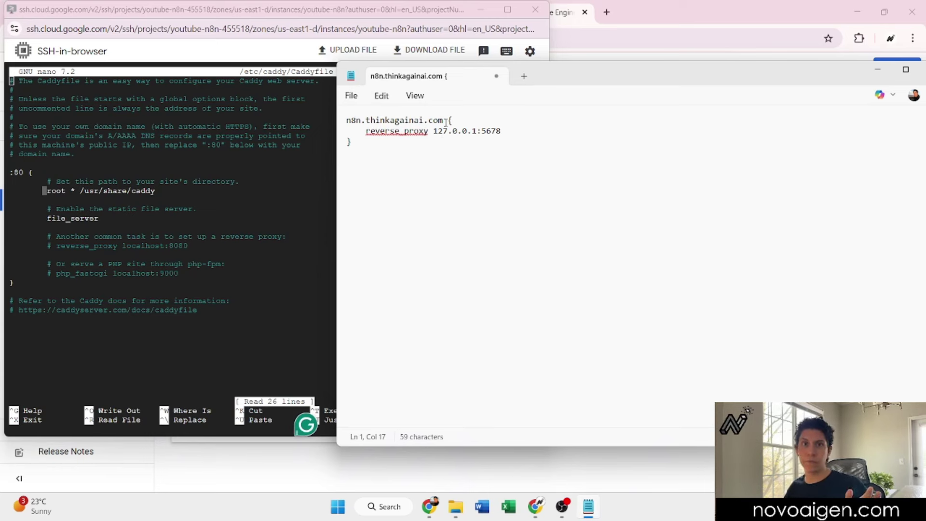
drag(443, 120, 361, 120)
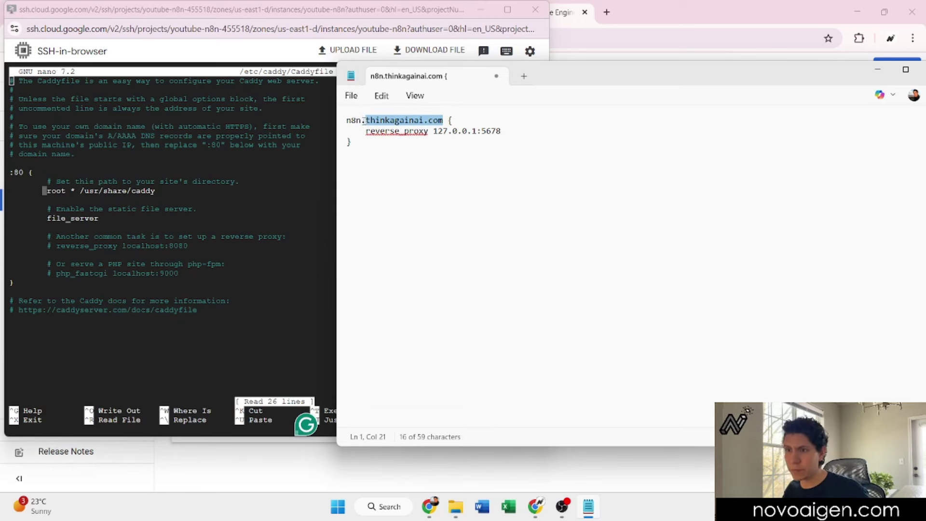
click(366, 120)
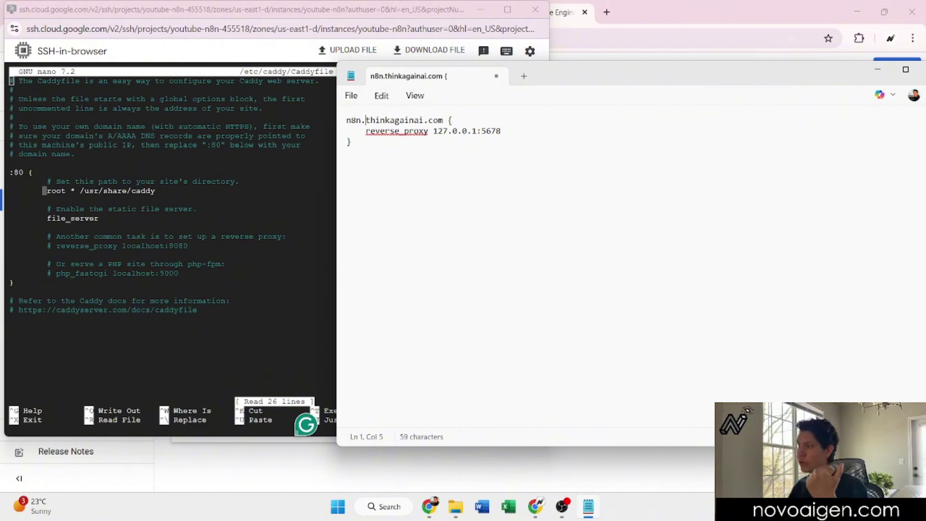
key(ctrl+a)
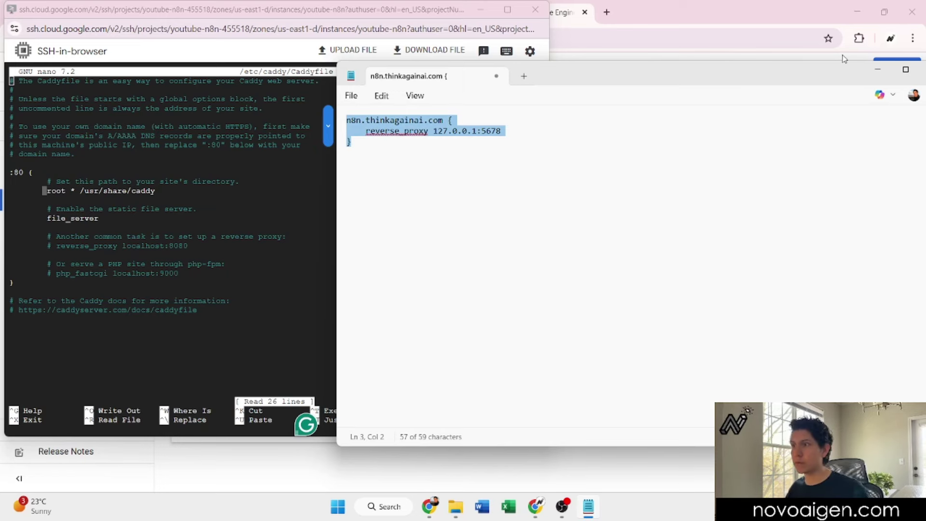
click(877, 70)
Delete the default :80 site block from the Caddyfile, leaving blank lines for the new block.
click(13, 282)
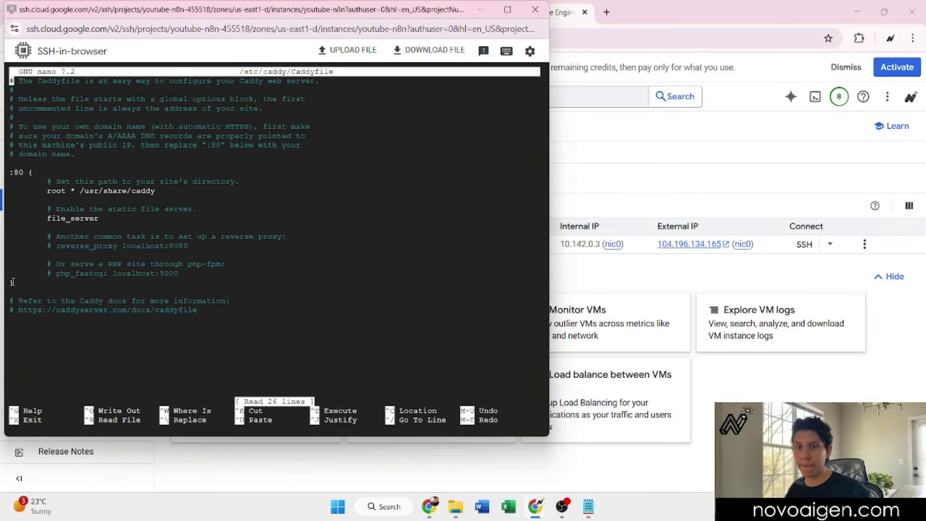
key(Down)
key(Down)
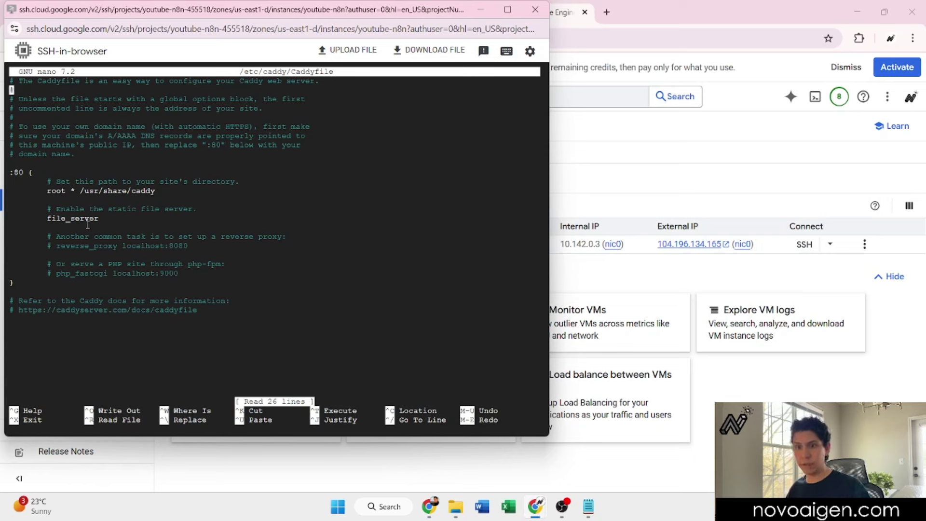
key(Down)
key(Down)
key(Down)
key(Down)
key(Down)
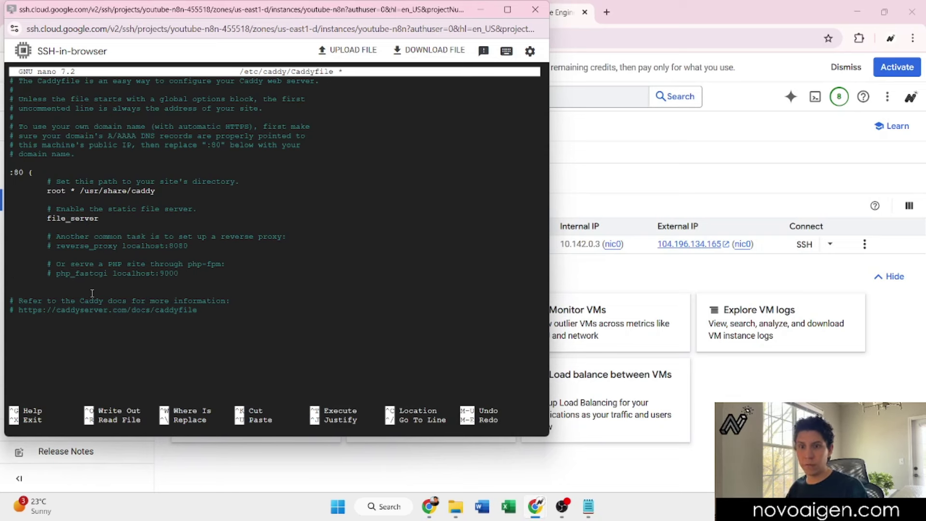
key(ctrl+k)
key(BackSpace)
key(BackSpace)
key(BackSpace)
key(BackSpace)
key(BackSpace)
key(BackSpace)
key(BackSpace)
key(BackSpace)
key(BackSpace)
key(BackSpace)
key(BackSpace)
key(BackSpace)
key(BackSpace)
key(BackSpace)
key(BackSpace)
key(BackSpace)
key(BackSpace)
key(BackSpace)
key(BackSpace)
key(BackSpace)
key(BackSpace)
key(BackSpace)
key(BackSpace)
key(BackSpace)
key(BackSpace)
key(BackSpace)
key(BackSpace)
key(BackSpace)
key(BackSpace)
key(BackSpace)
key(BackSpace)
key(BackSpace)
key(BackSpace)
key(BackSpace)
key(BackSpace)
key(BackSpace)
key(BackSpace)
key(BackSpace)
key(BackSpace)
key(BackSpace)
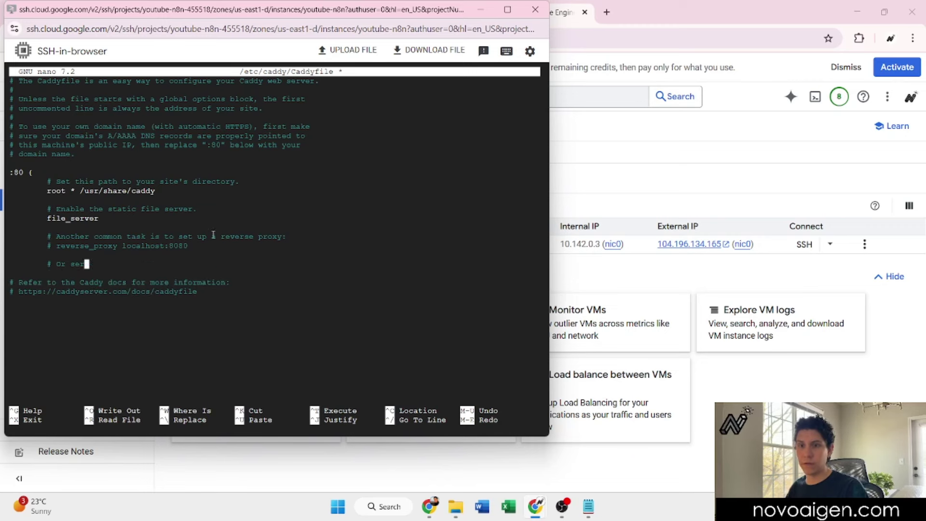
key(BackSpace)
key(BackSpace)
key(BackSpace)
key(BackSpace)
key(BackSpace)
key(BackSpace)
key(BackSpace)
key(BackSpace)
key(BackSpace)
key(BackSpace)
key(BackSpace)
key(BackSpace)
key(BackSpace)
key(BackSpace)
key(BackSpace)
key(BackSpace)
key(BackSpace)
key(BackSpace)
key(BackSpace)
key(BackSpace)
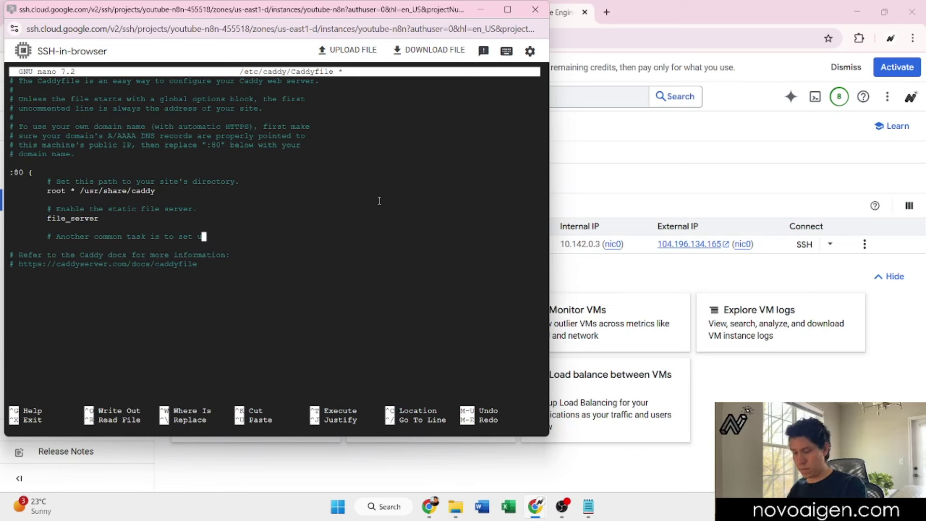
key(BackSpace)
key(BackSpace)
key(BackSpace)
key(BackSpace)
key(BackSpace)
key(BackSpace)
key(BackSpace)
key(BackSpace)
key(BackSpace)
key(BackSpace)
key(BackSpace)
key(BackSpace)
key(BackSpace)
key(BackSpace)
key(BackSpace)
key(BackSpace)
key(BackSpace)
key(BackSpace)
key(BackSpace)
key(BackSpace)
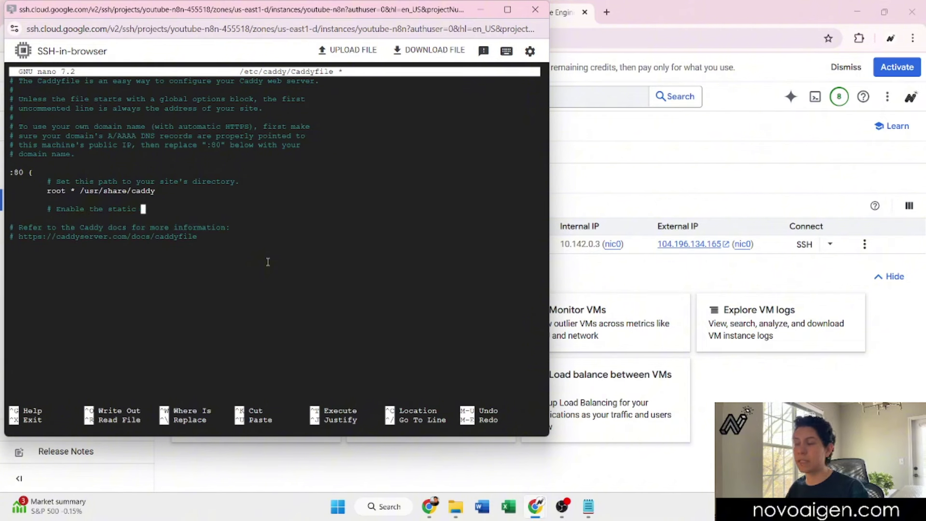
key(BackSpace)
key(BackSpace)
key(BackSpace)
key(BackSpace)
key(BackSpace)
key(BackSpace)
key(BackSpace)
key(BackSpace)
key(BackSpace)
key(BackSpace)
key(BackSpace)
key(BackSpace)
key(BackSpace)
key(BackSpace)
key(BackSpace)
key(BackSpace)
key(BackSpace)
key(BackSpace)
key(BackSpace)
key(BackSpace)
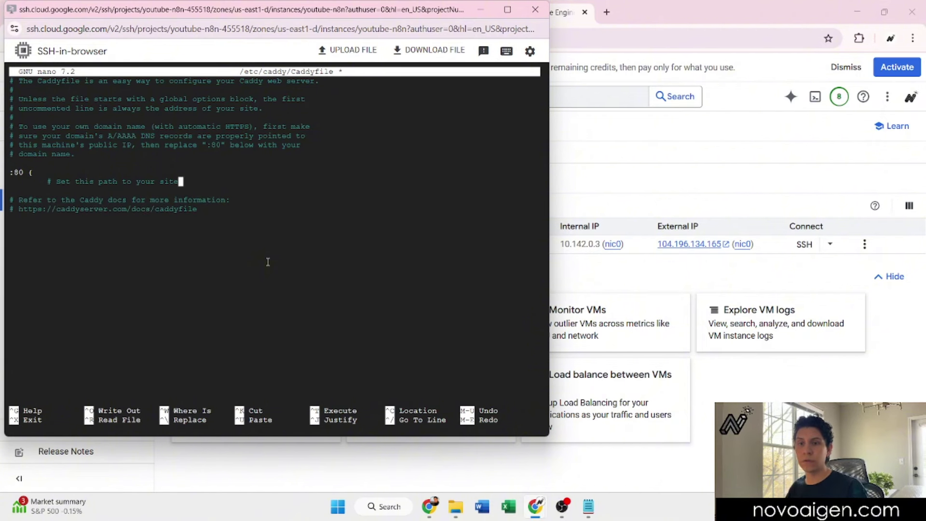
key(BackSpace)
key(BackSpace)
key(BackSpace)
key(BackSpace)
key(BackSpace)
key(BackSpace)
key(BackSpace)
key(BackSpace)
key(BackSpace)
key(BackSpace)
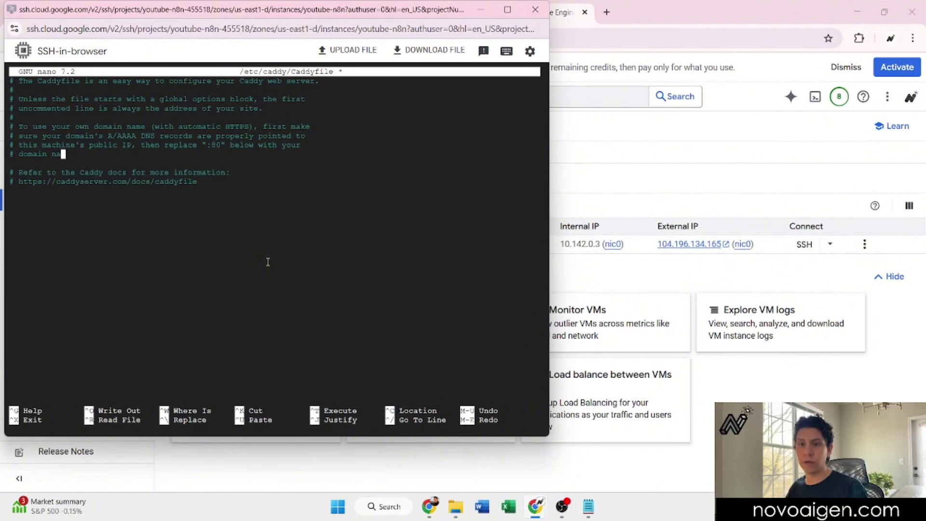
key(Return)
key(Return)
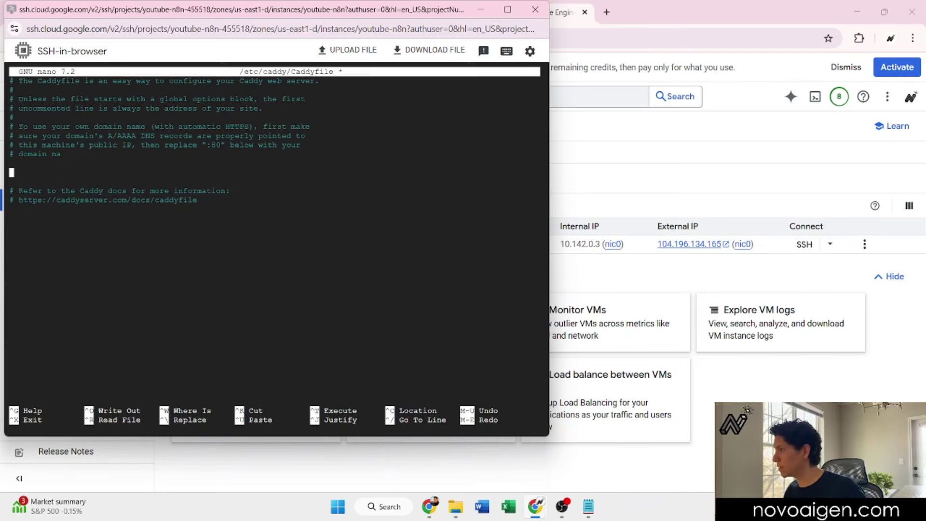
Paste the n8n.thinkagainai.com reverse_proxy 127.0.0.1:5678 block and save /etc/caddy/Caddyfile.
key(alt+Tab)
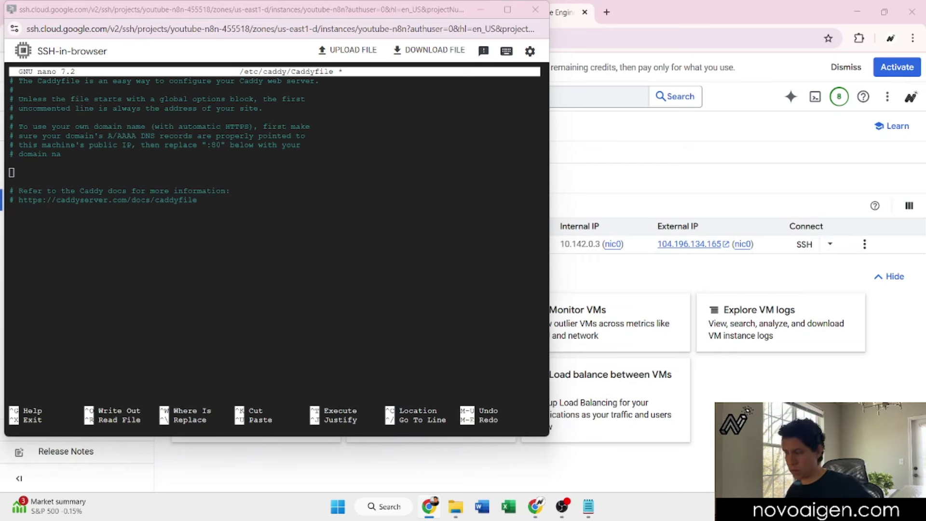
click(25, 175)
text(n8n.thinkagainai.com {     reverse_proxy 127.0.0.1:5678 })
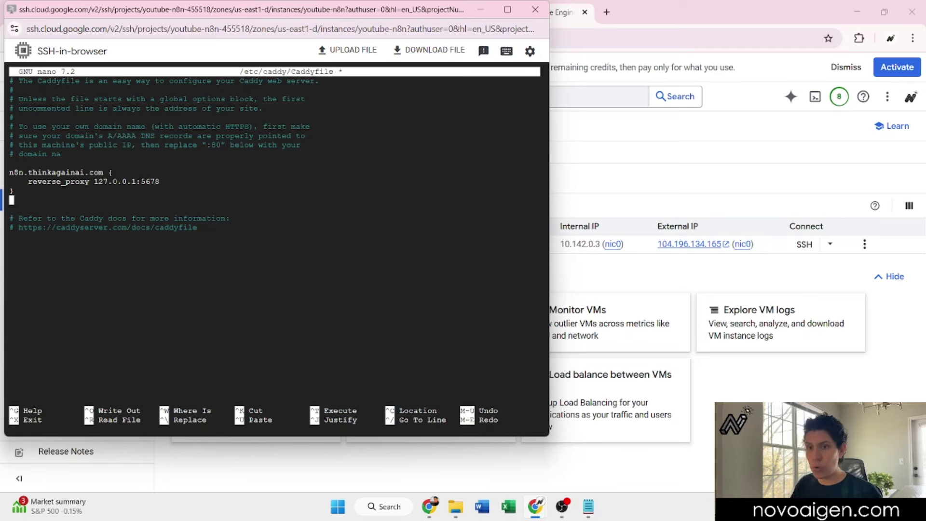
key(ctrl+o)
key(Return)
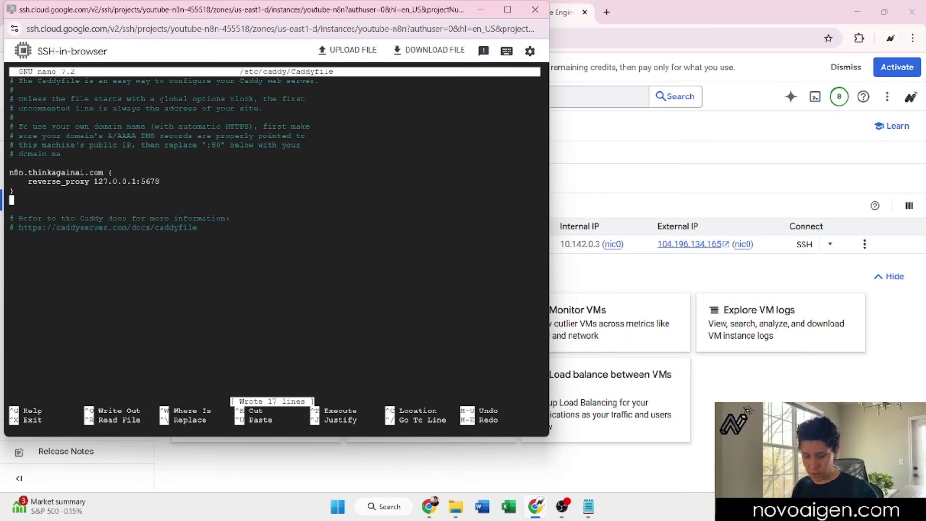
key(ctrl+x)
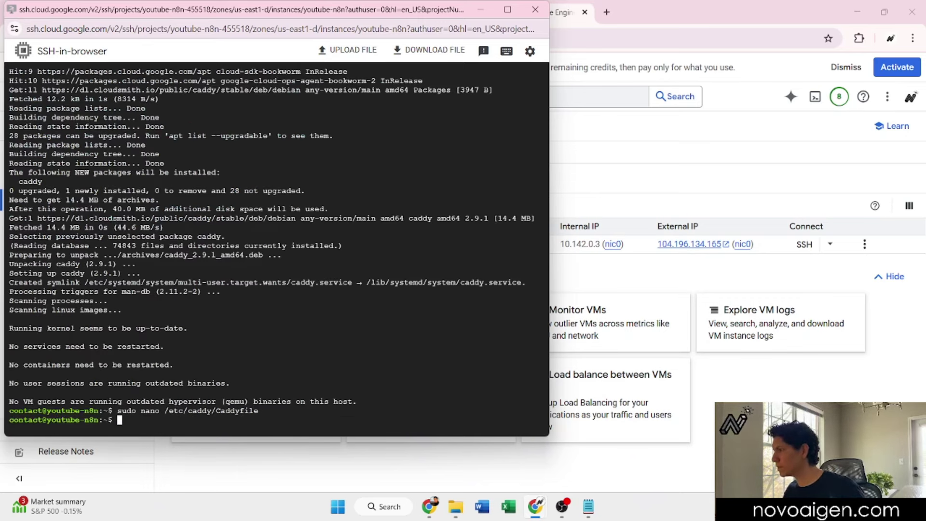
Run 'sudo systemctl restart caddy' on youtube-n8n and close the SSH window.
key(alt+Tab)
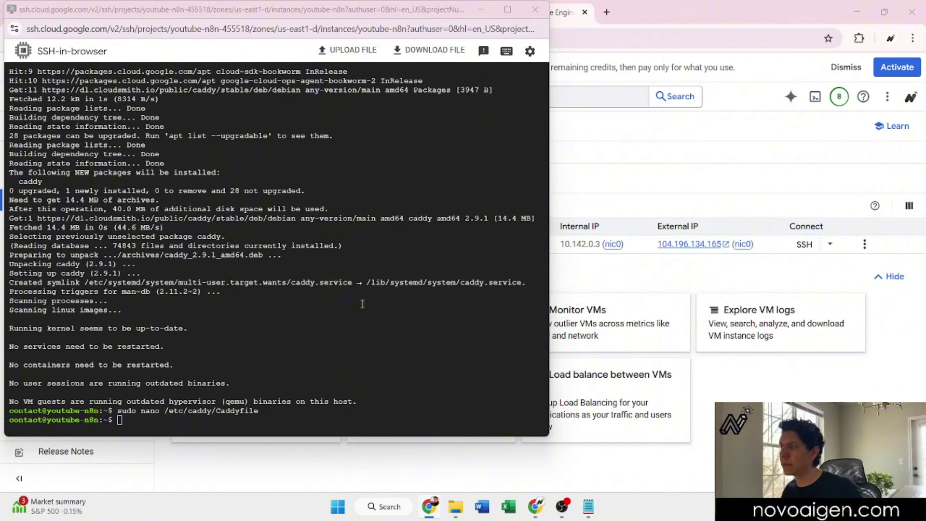
click(104, 418)
key(ctrl+v)
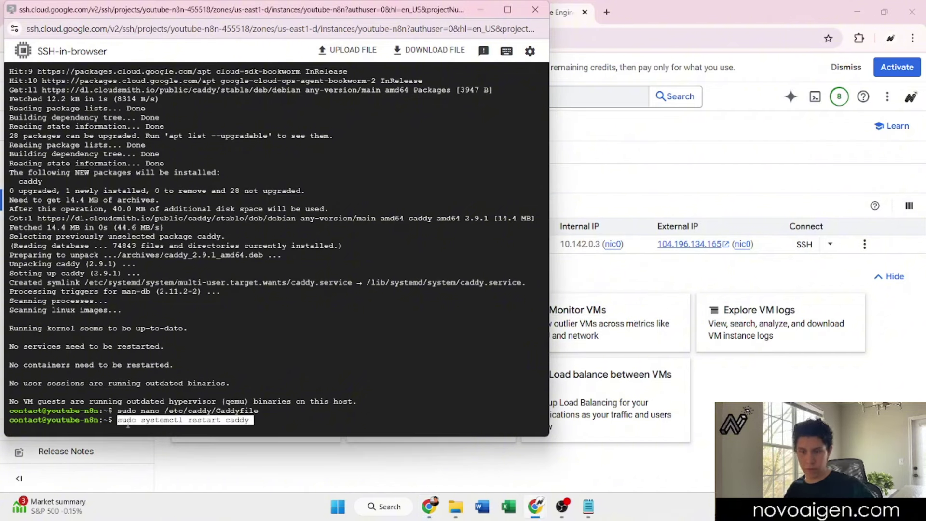
key(Return)
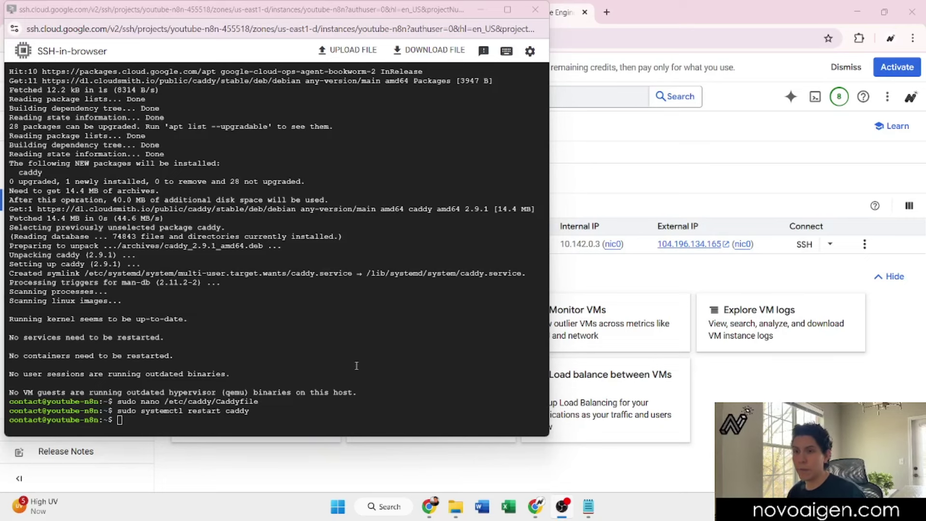
click(533, 16)
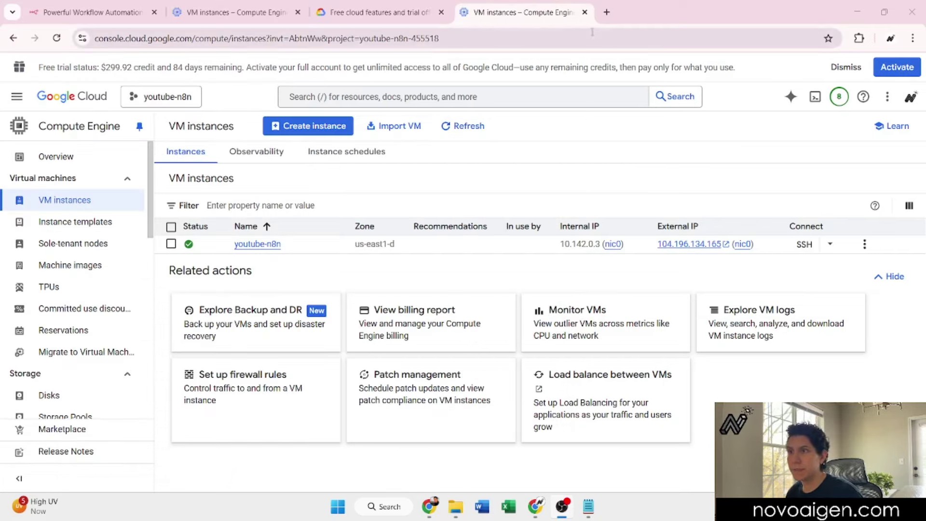
Load n8n.thinkagainai.com in a new tab to reach the n8n owner setup page.
click(607, 12)
click(469, 42)
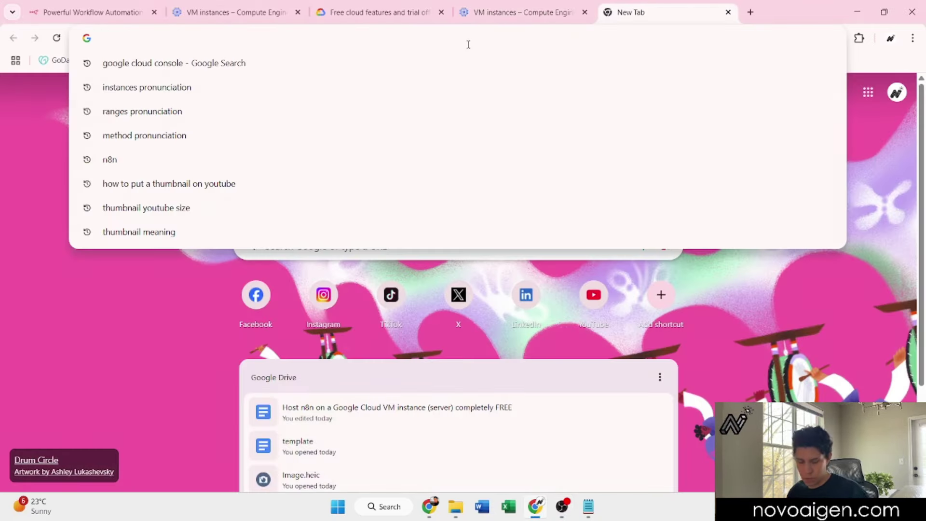
text(n8)
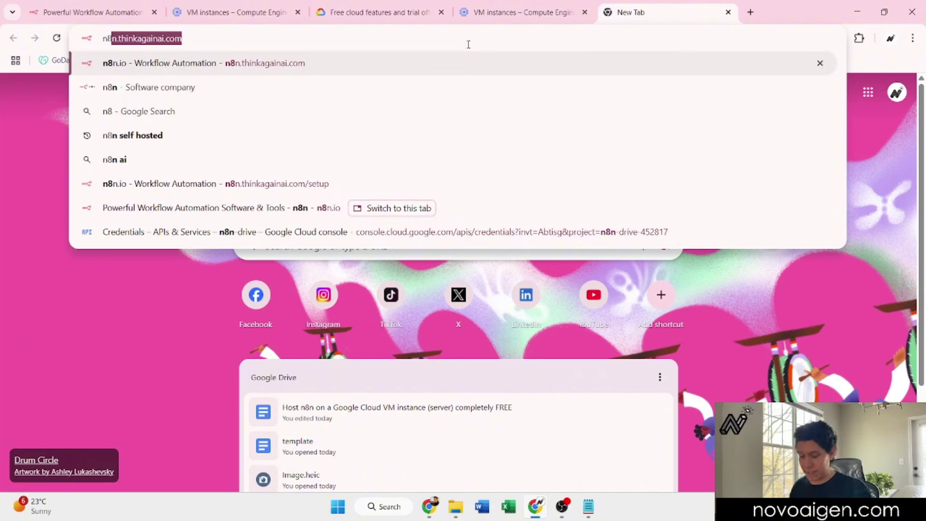
key(Right)
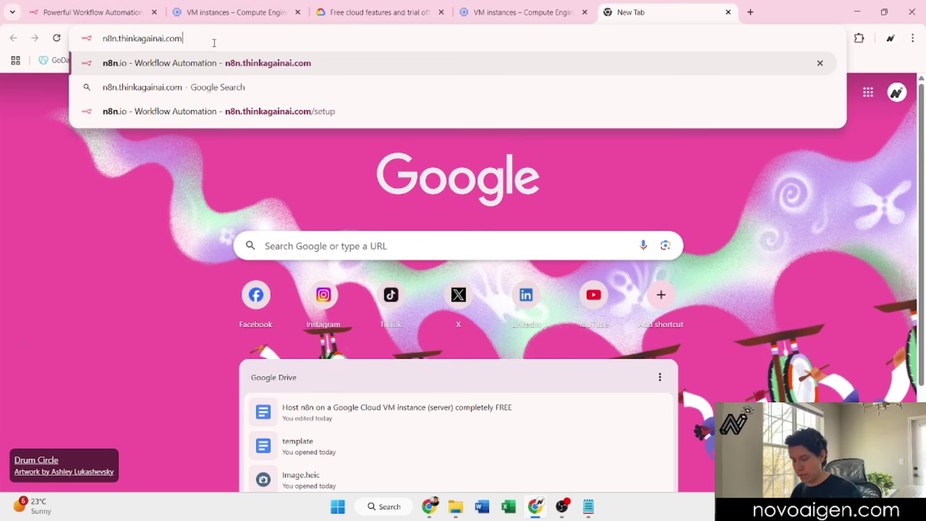
key(Return)
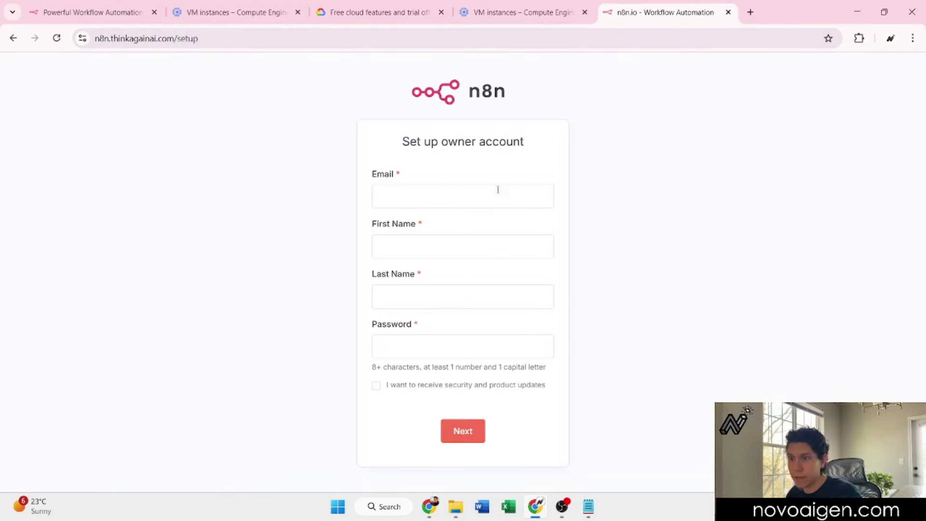
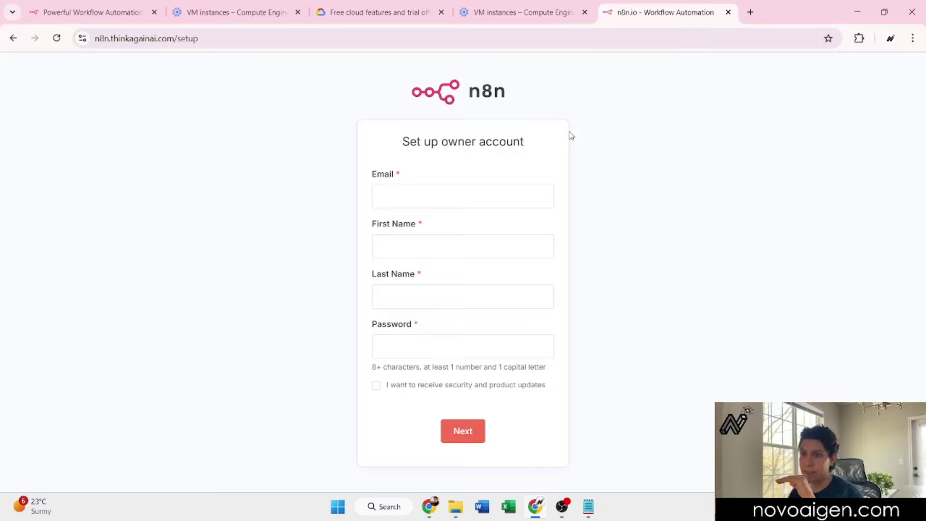
Load thinkagainai.com in a new Chrome tab to reach the n8n Sign in page.
click(756, 19)
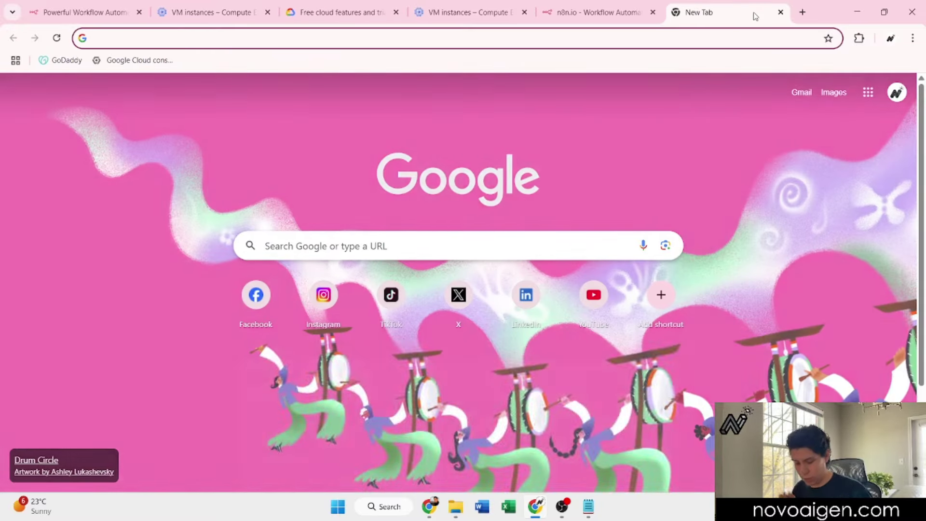
text(think)
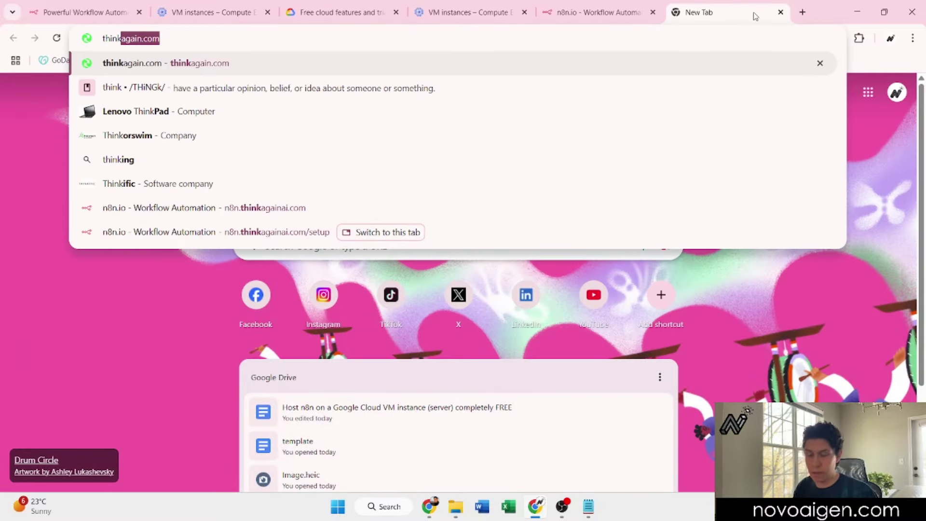
text(againai)
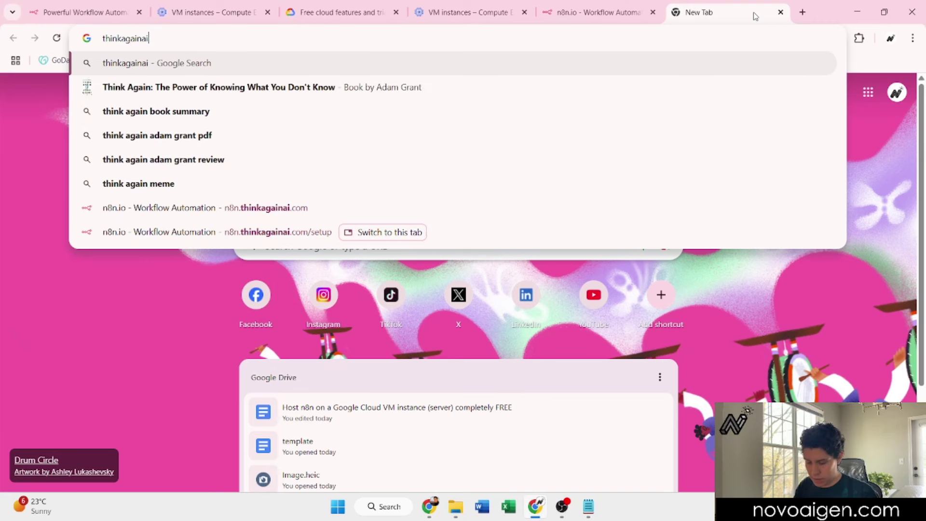
text(.)
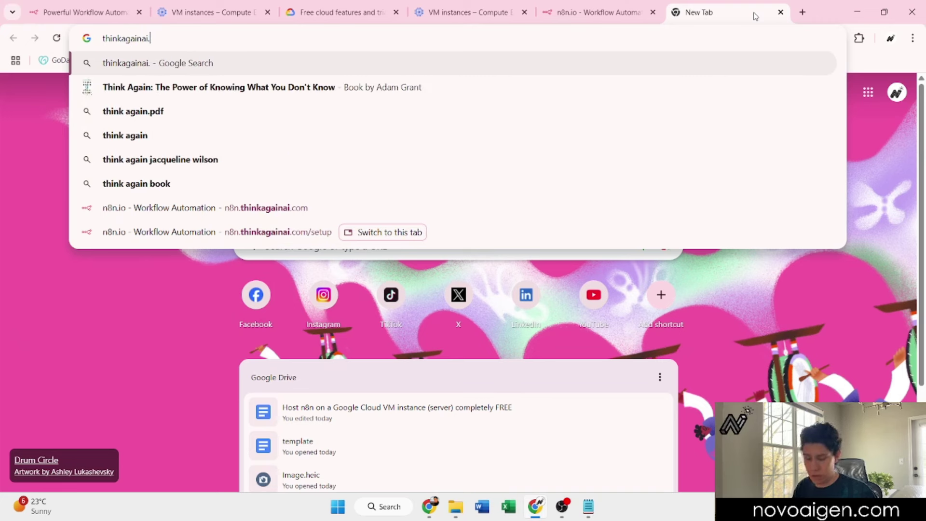
text(com)
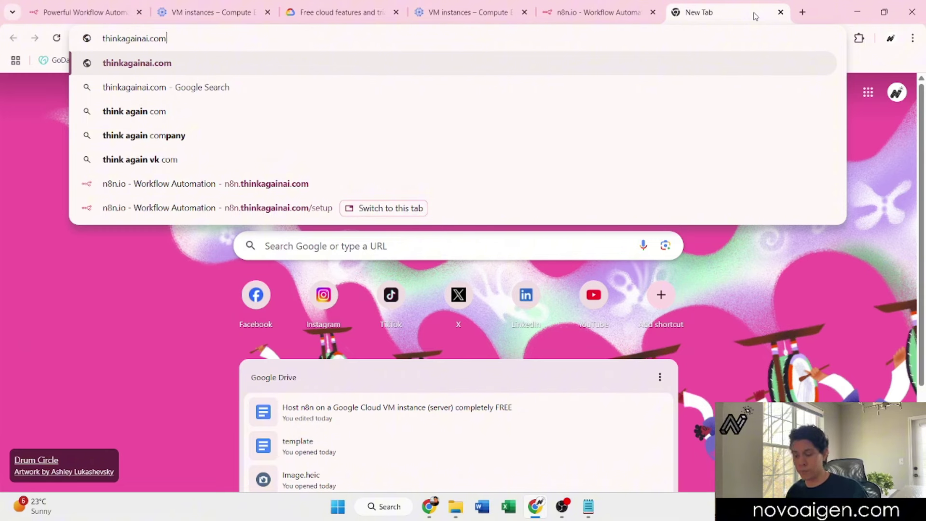
key(Return)
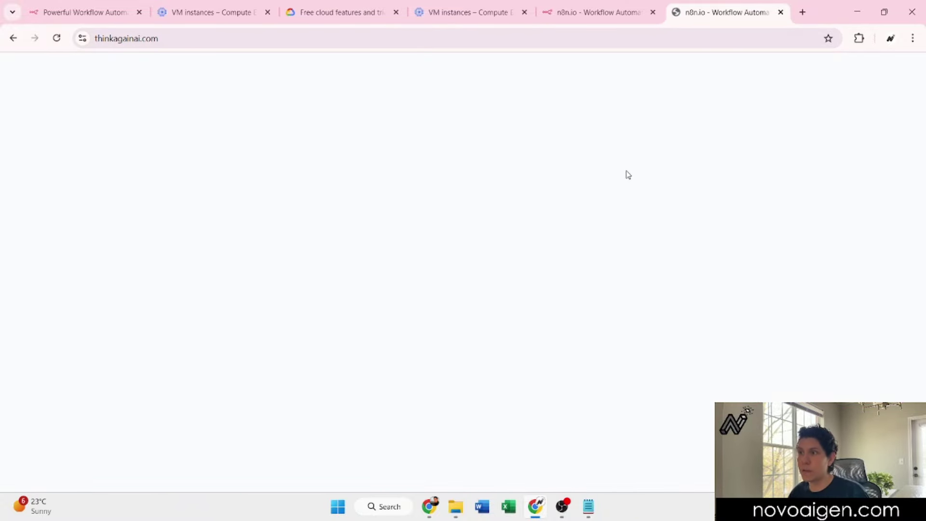
Highlight the Sign in form text, then switch to the n8n owner setup tab.
drag(324, 87, 588, 261)
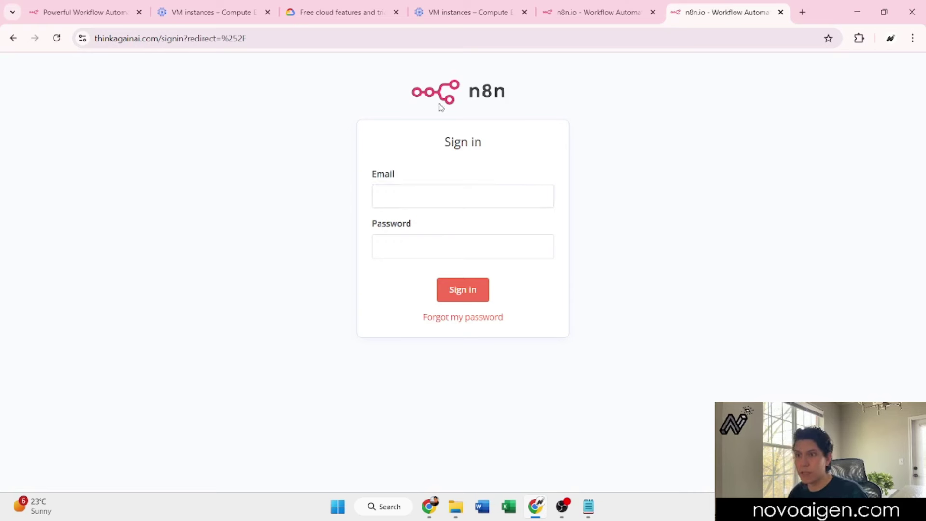
drag(598, 302, 306, 87)
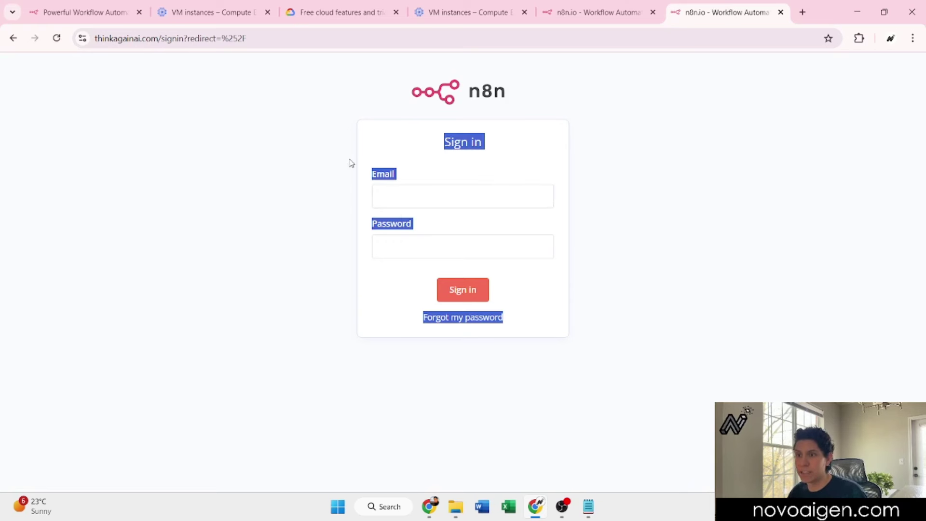
click(609, 187)
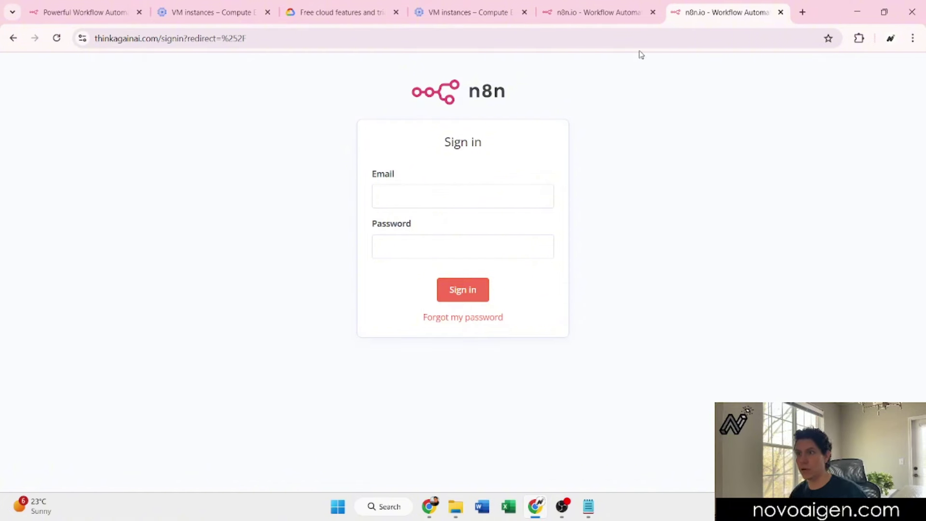
click(627, 18)
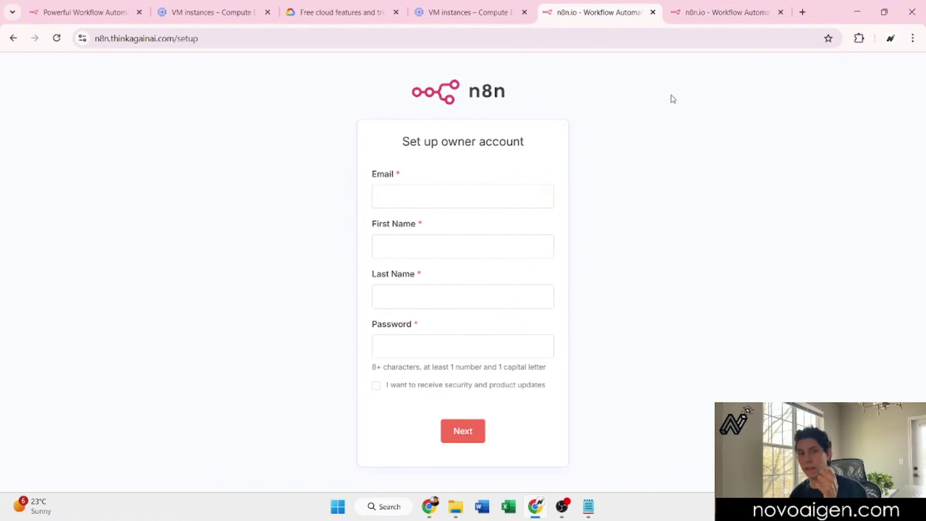
Switch back to the rightmost tab showing the n8n Sign in page at thinkagainai.com/signin.
click(692, 5)
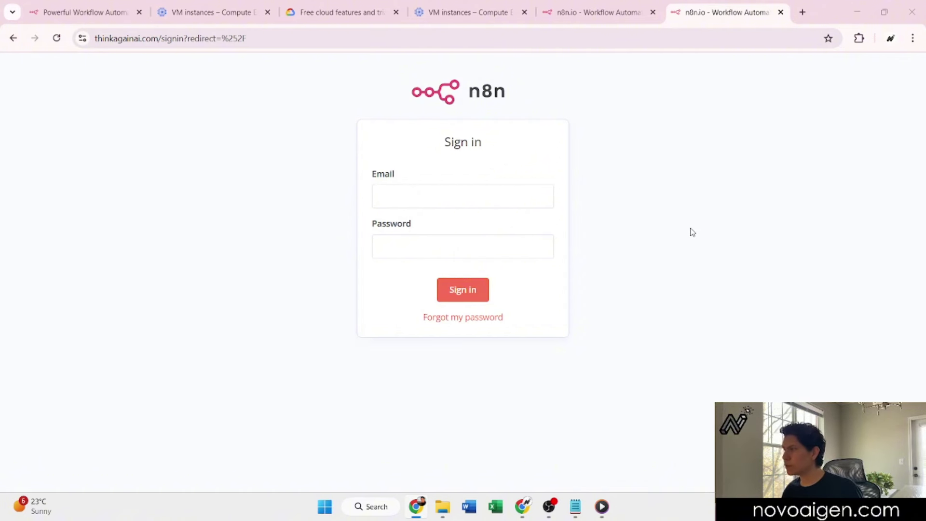
Over SSH to youtube-n8n, run 'sudo docker rm -f n8n' to remove the n8n container.
click(328, 19)
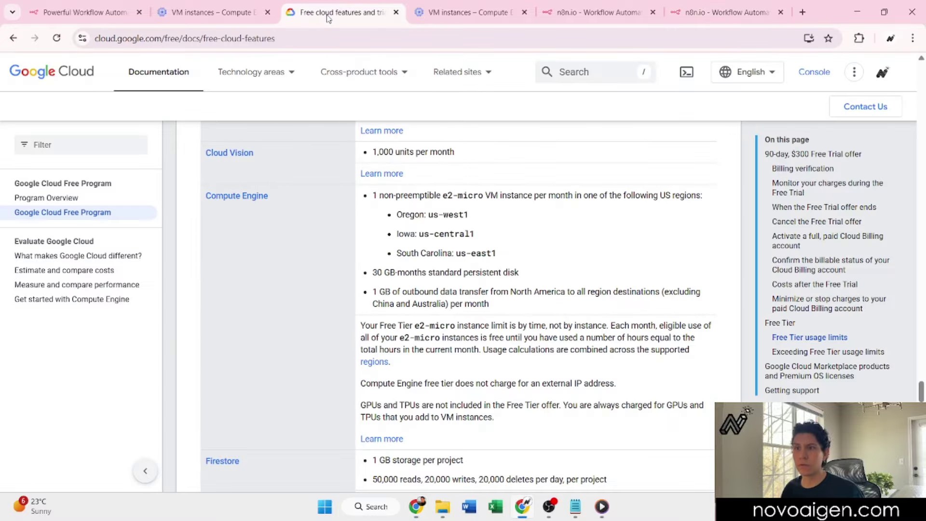
click(222, 13)
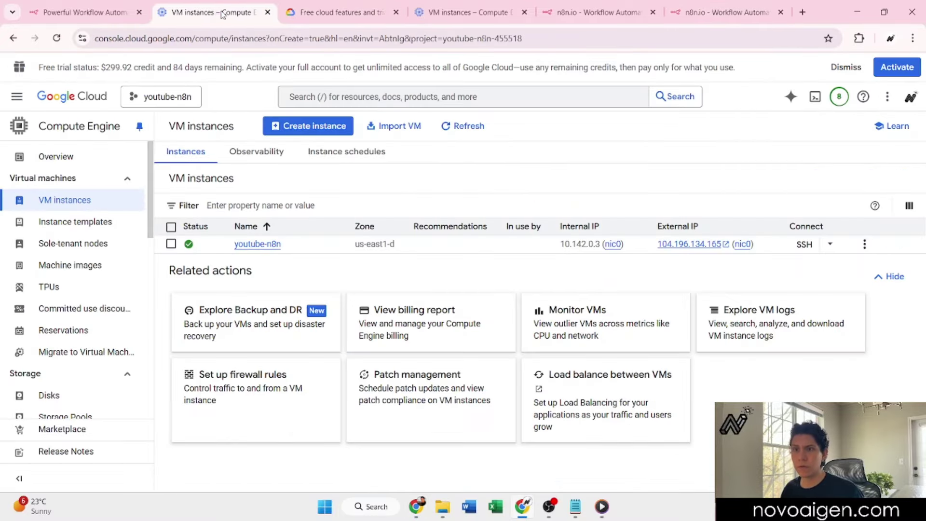
click(802, 245)
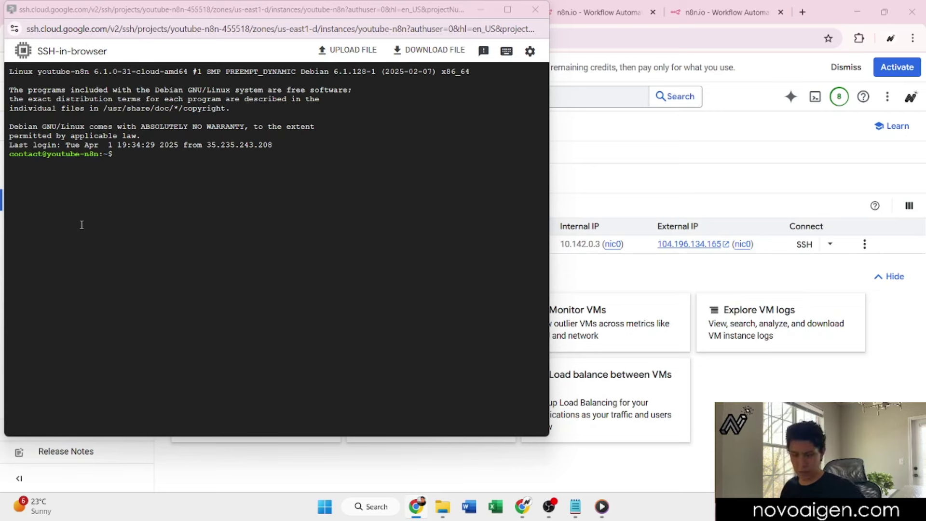
click(130, 162)
text(sudo docker rm -f n8n)
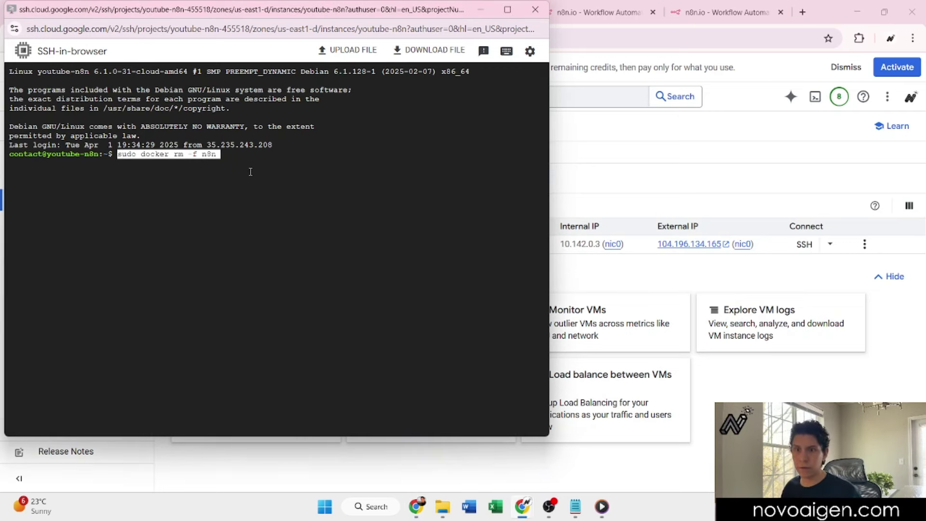
key(Return)
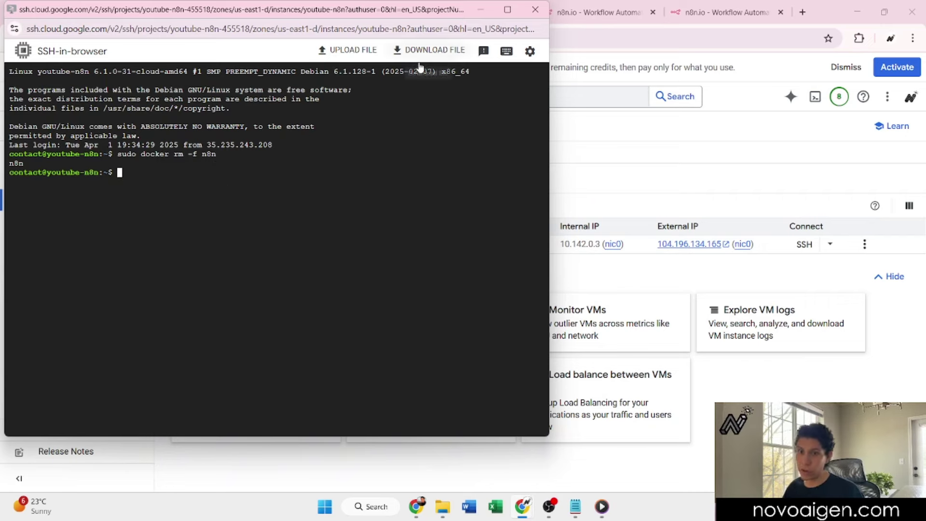
click(480, 10)
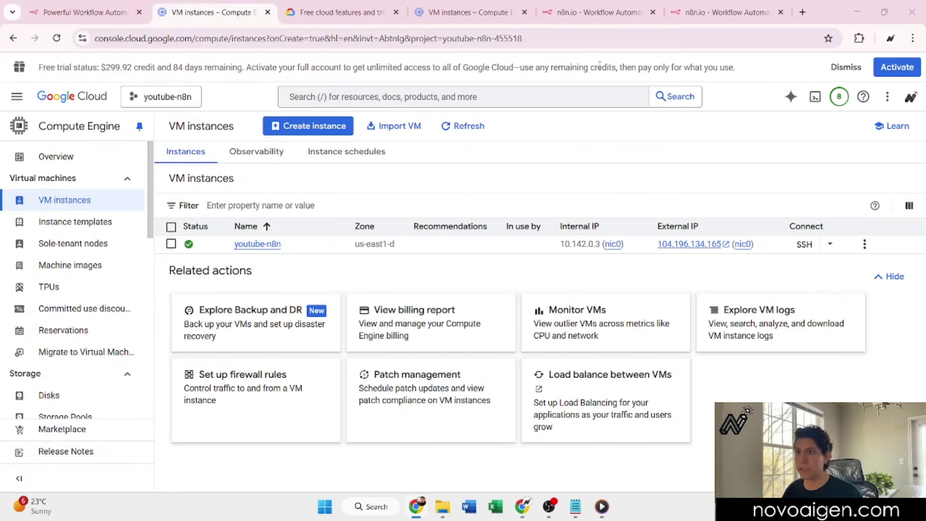
Reload the n8n setup tab to confirm HTTP ERROR 502, then return to VM instances.
click(598, 12)
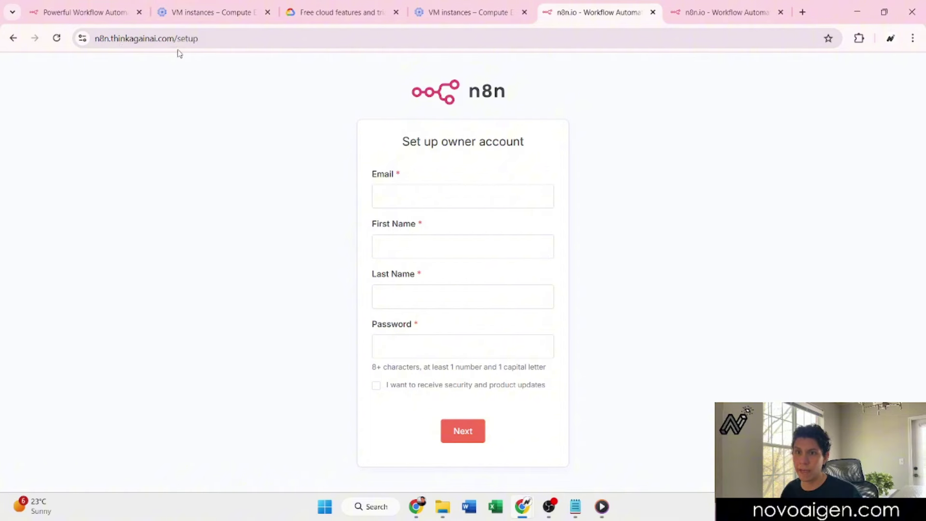
click(57, 38)
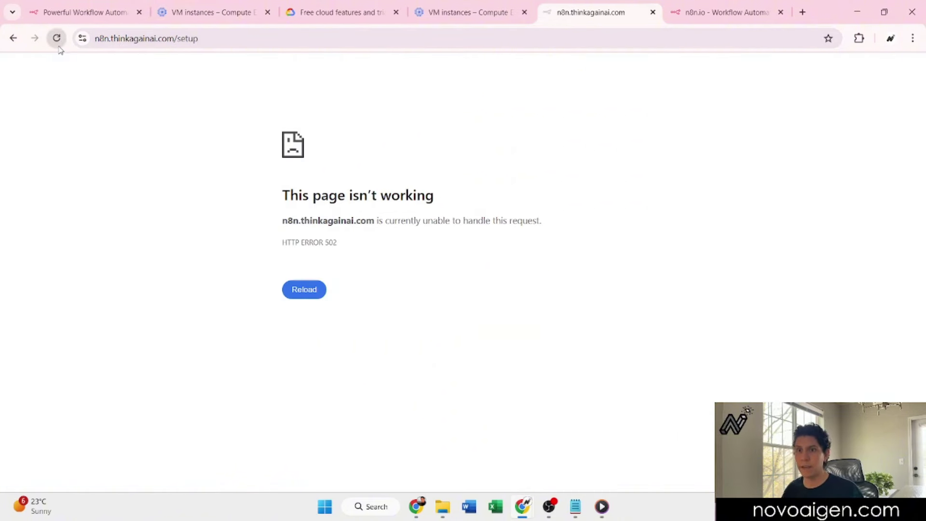
drag(252, 144, 397, 235)
click(610, 323)
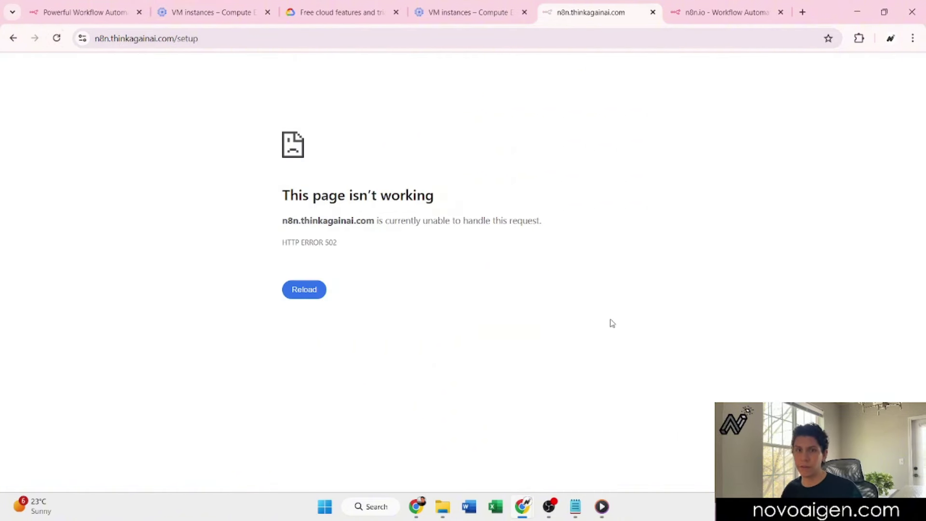
click(470, 12)
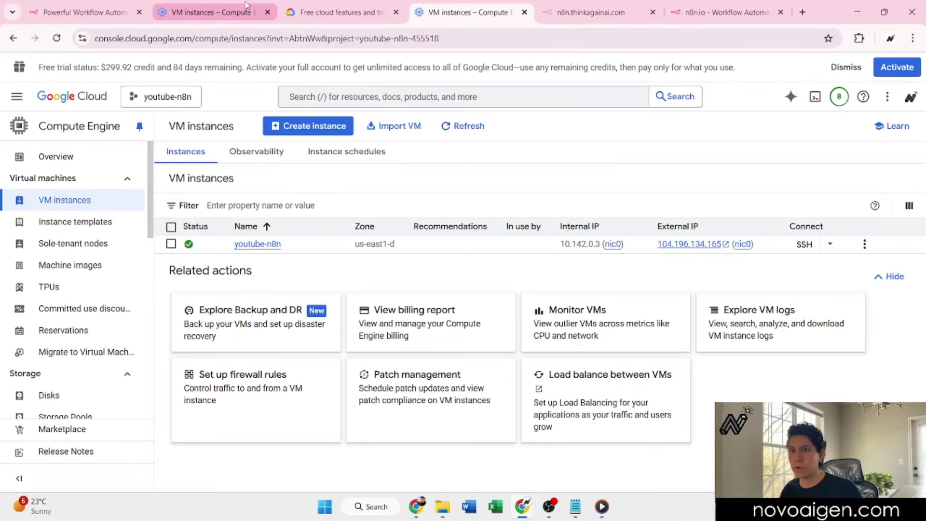
Overwrite the Caddyfile text in Notepad with the pasted multi-line n8n docker run command template.
mouse_move(523, 506)
click(607, 466)
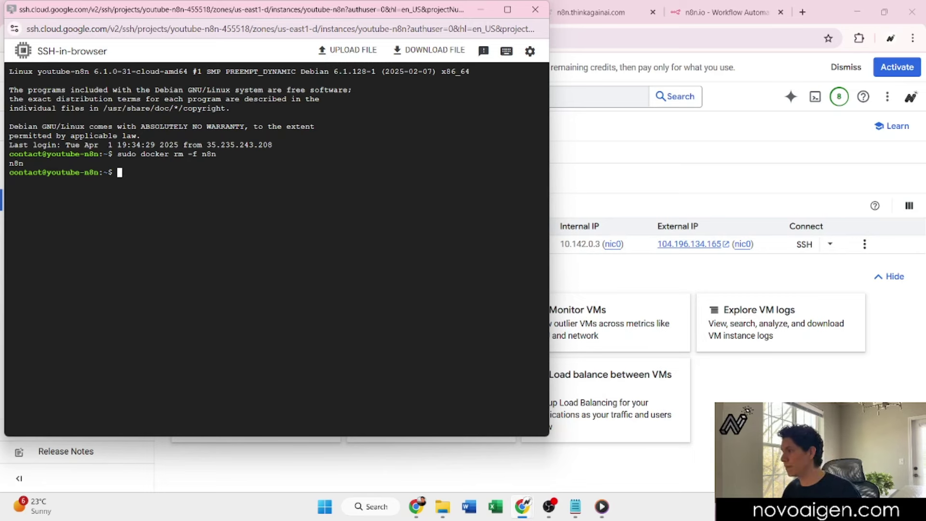
key(alt+Tab)
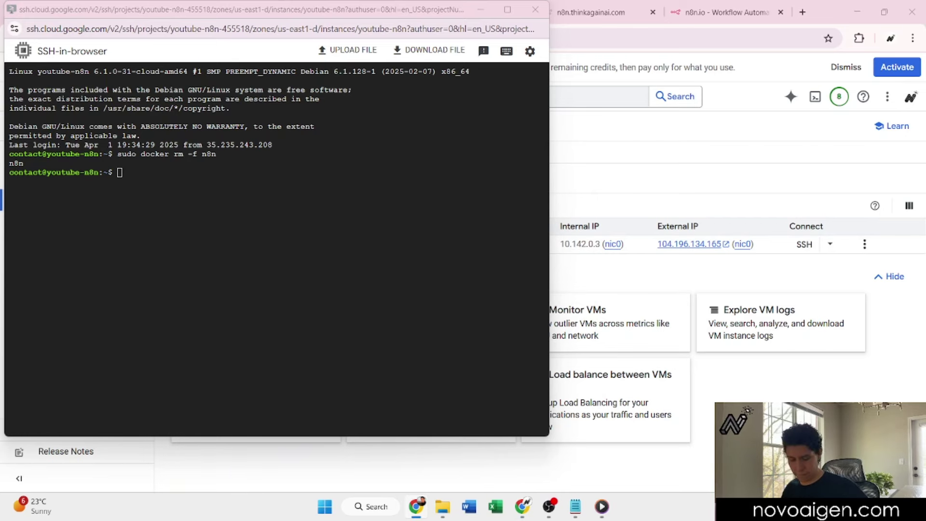
key(alt+Tab)
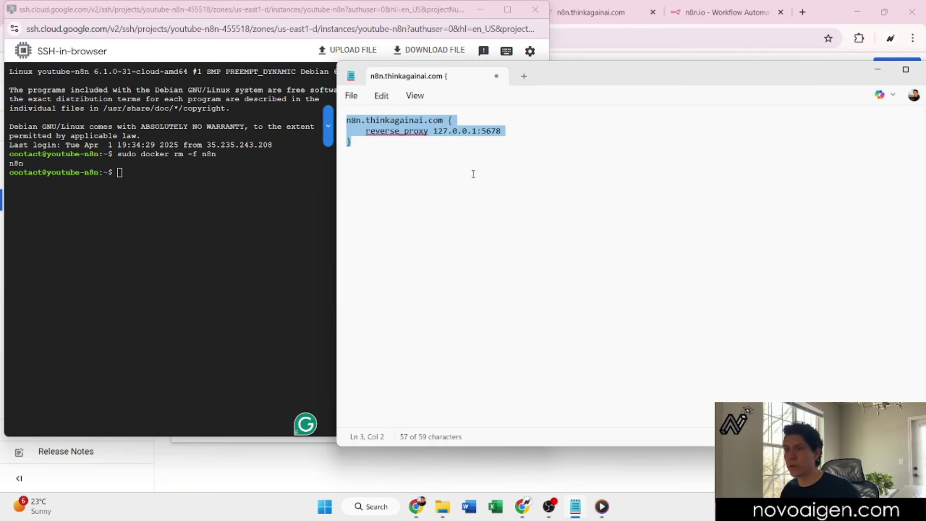
click(371, 149)
key(Return)
key(Return)
key(ctrl+a)
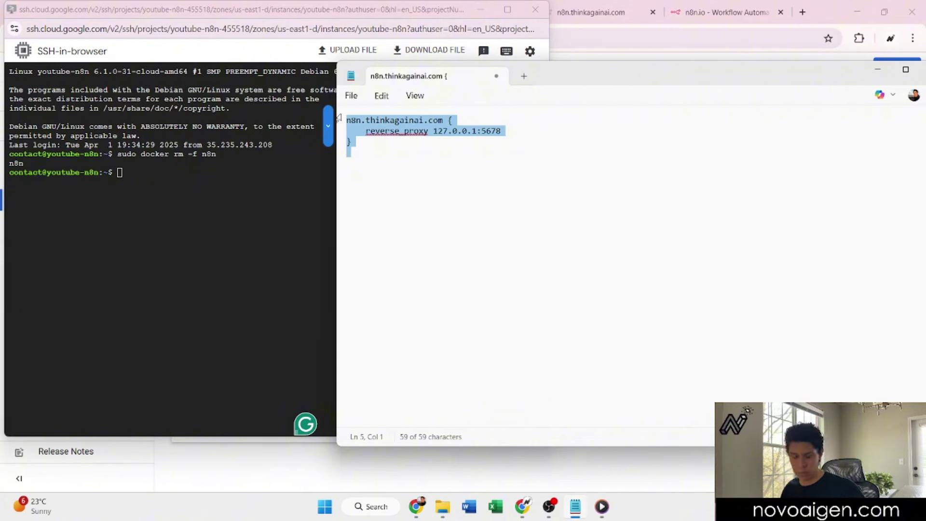
key(ctrl+v)
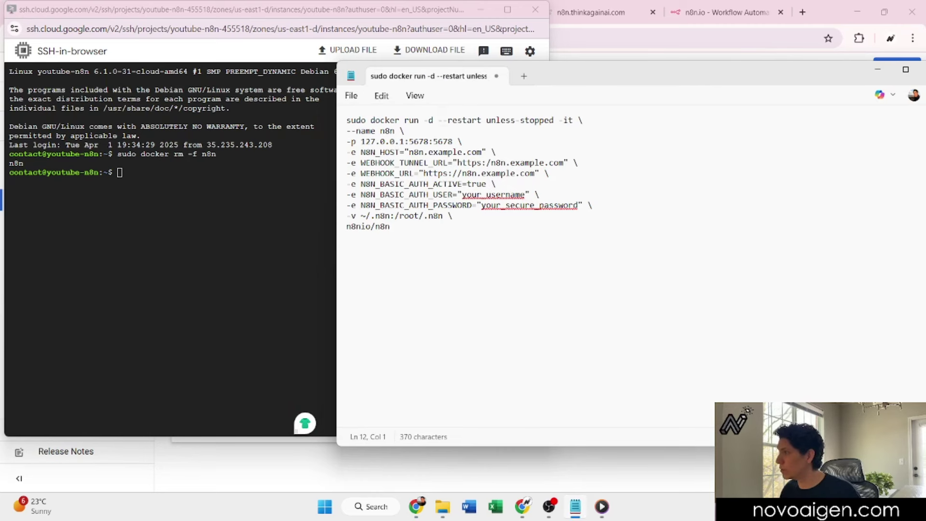
Add the three N8N_BASIC_AUTH environment lines below the docker run command.
click(305, 423)
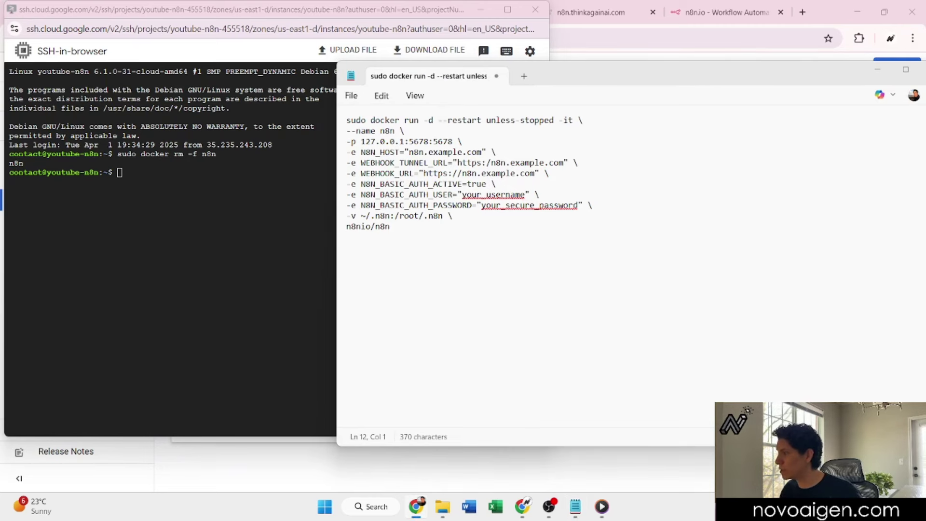
click(487, 244)
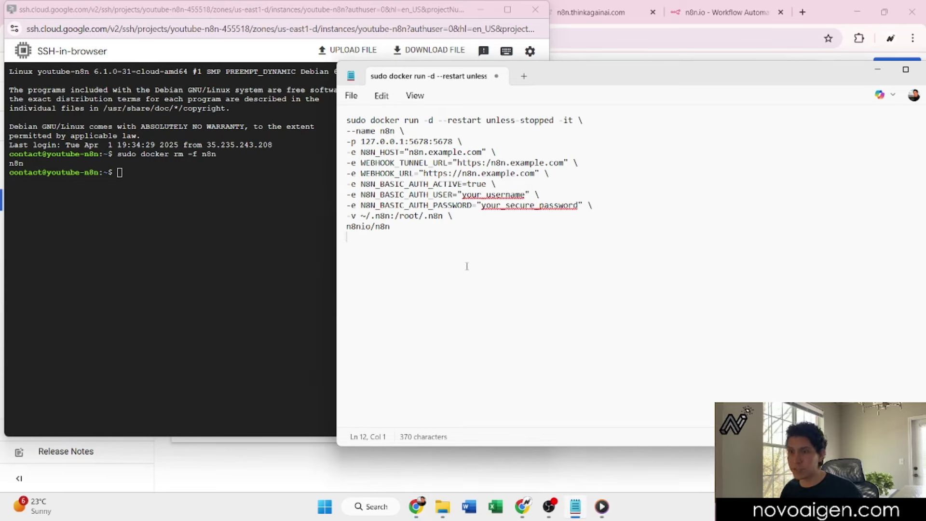
key(Return)
key(Return)
key(ctrl+v)
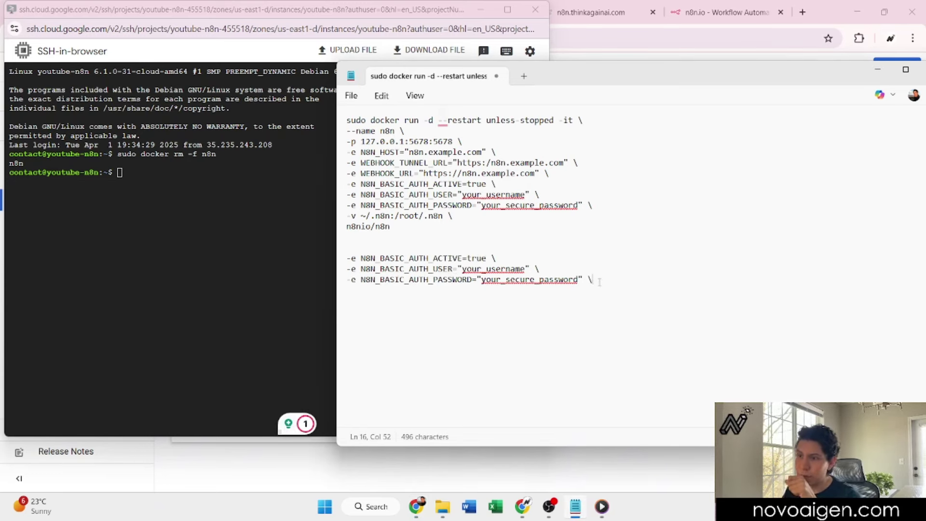
drag(592, 280, 340, 247)
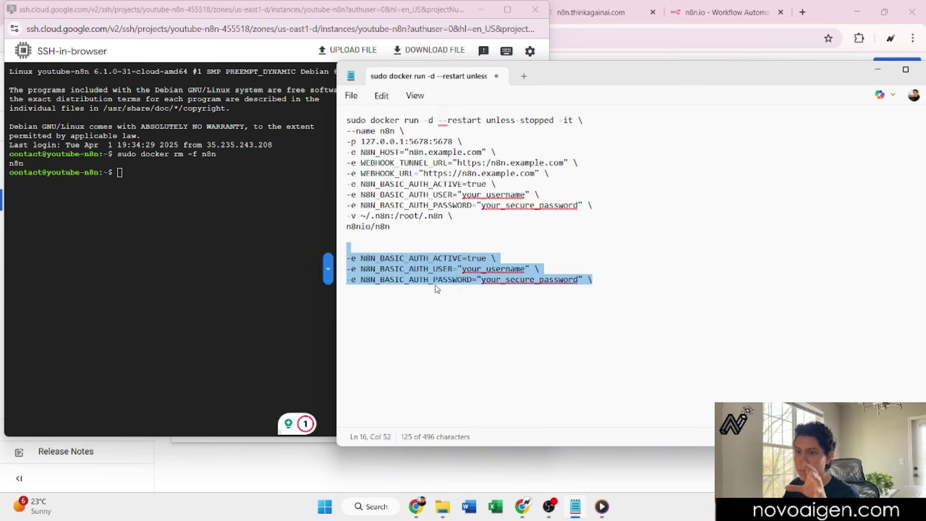
click(606, 278)
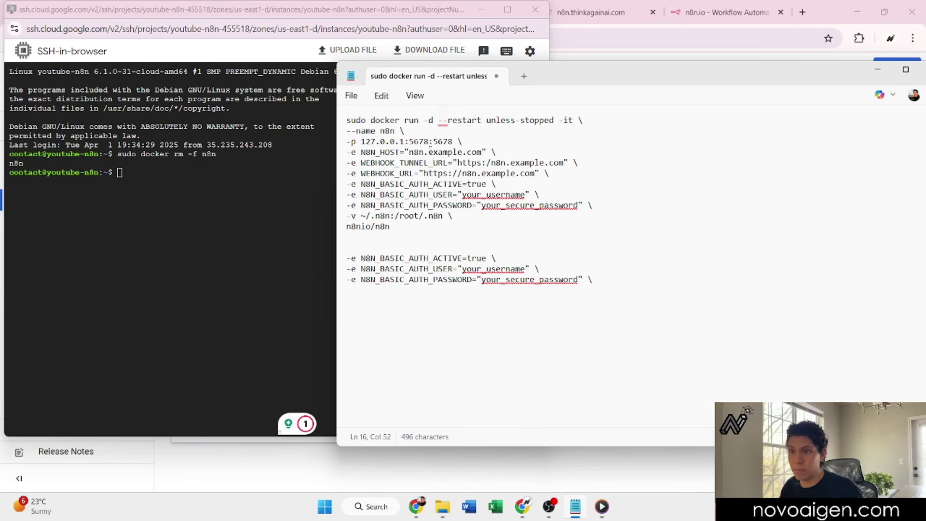
Change N8N_HOST, WEBHOOK_TUNNEL_URL and WEBHOOK_URL from n8n.example.com to n8n.thinkagainai.com.
drag(428, 153, 463, 155)
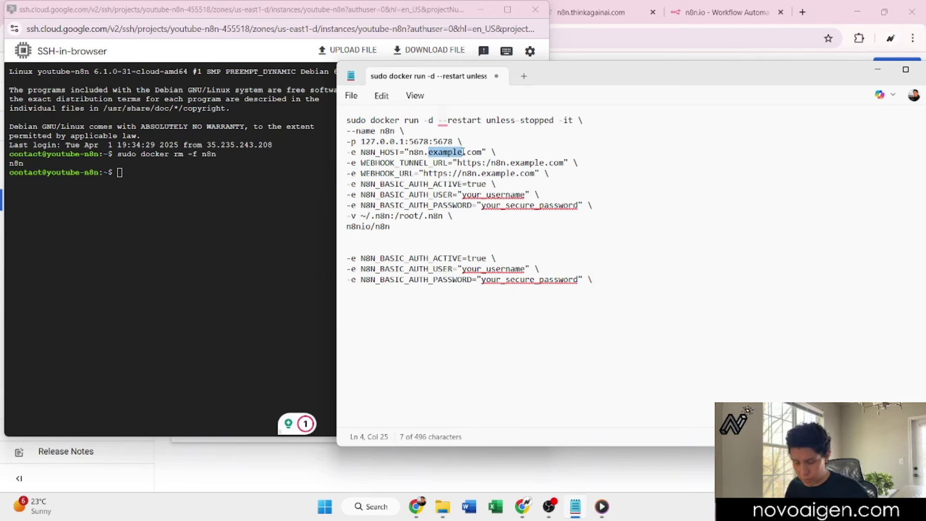
text(thib)
key(BackSpace)
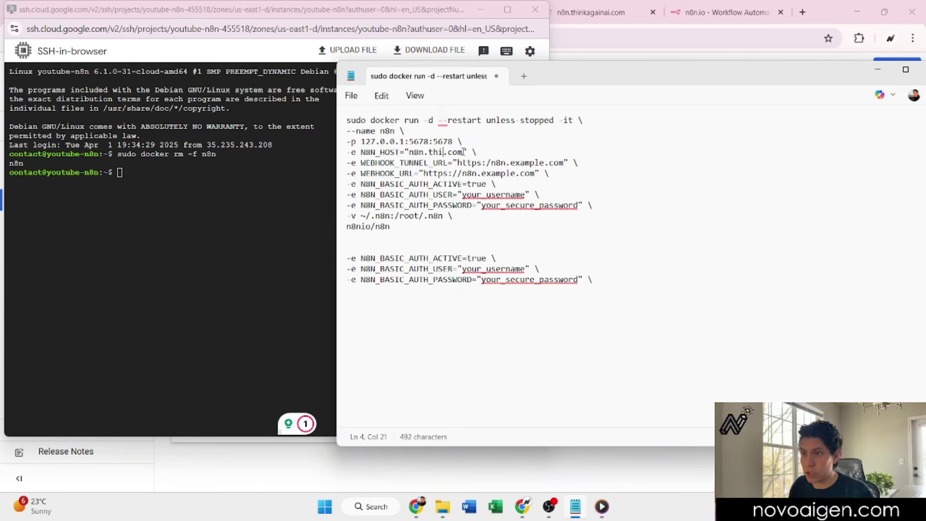
text(nkagai)
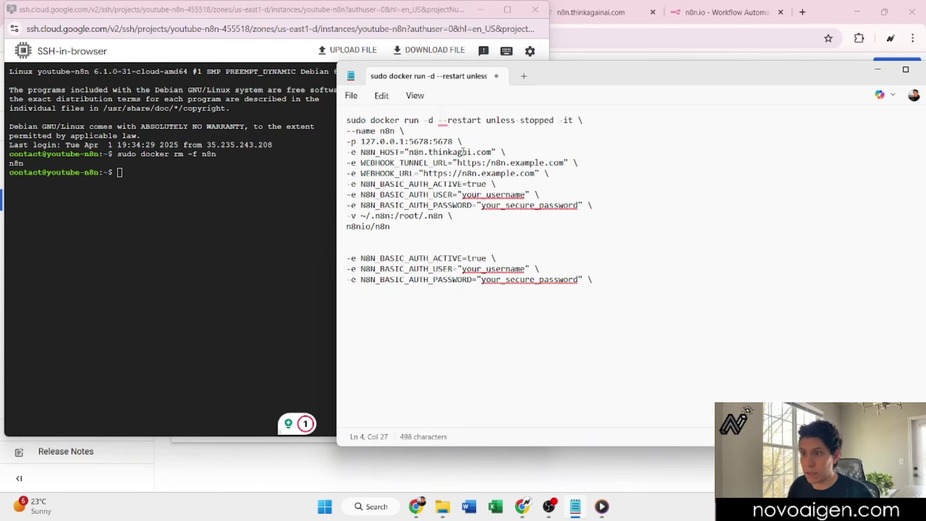
text(nai)
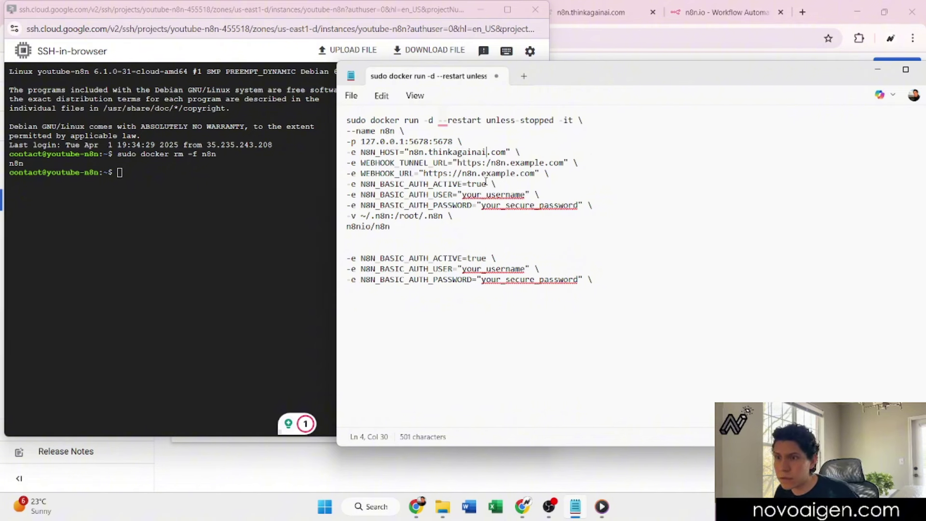
drag(408, 152, 565, 163)
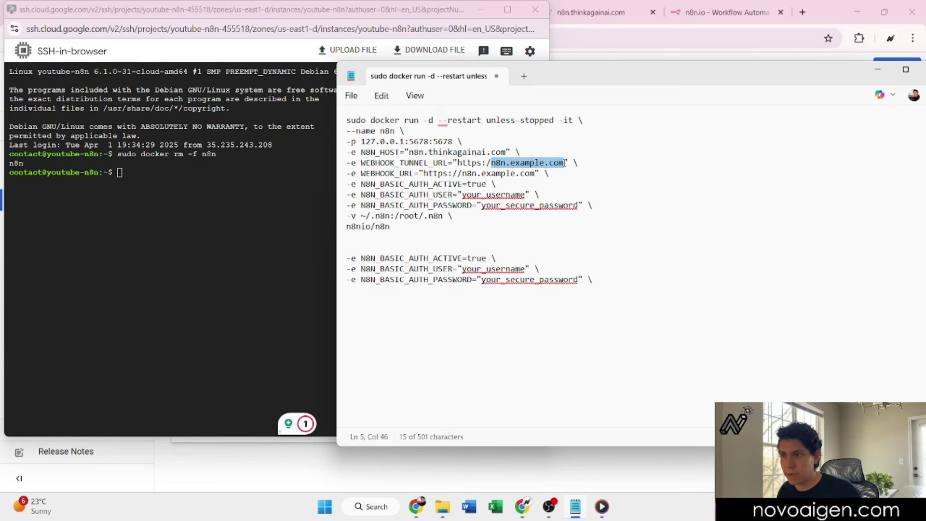
text(n8n.thinkagainai.com)
drag(462, 173, 540, 174)
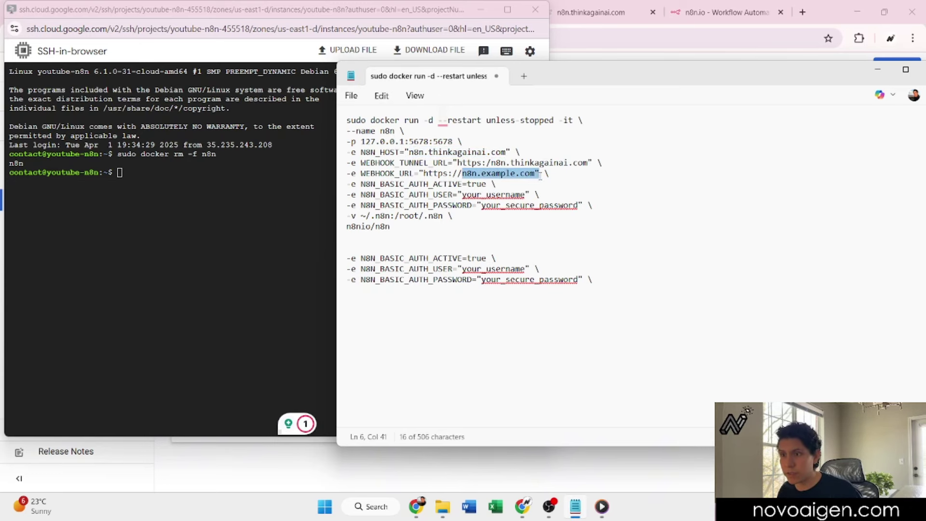
text(n8n.thinkagainai.com)
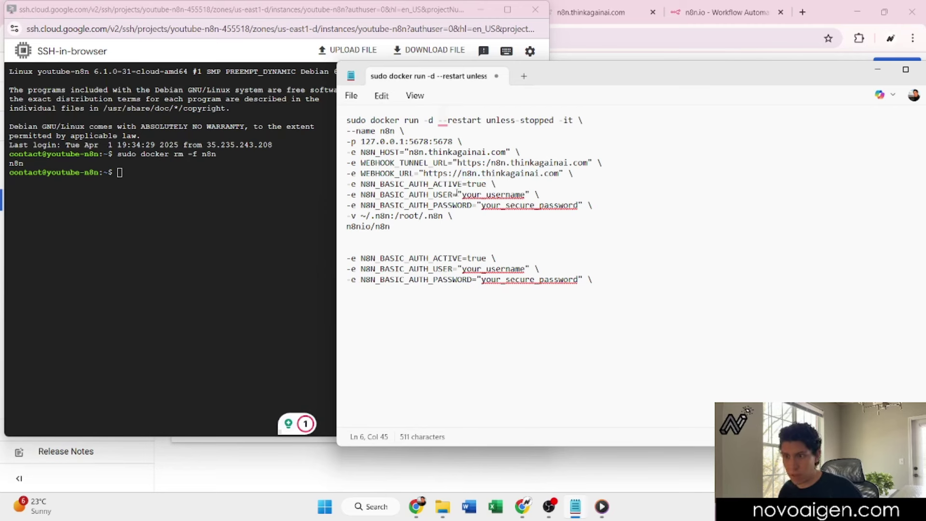
drag(462, 195, 526, 195)
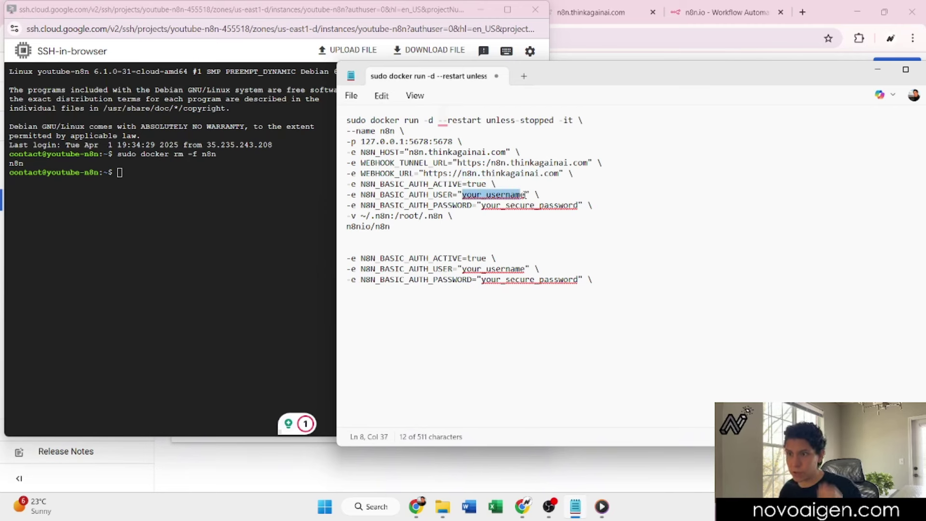
click(525, 195)
click(540, 194)
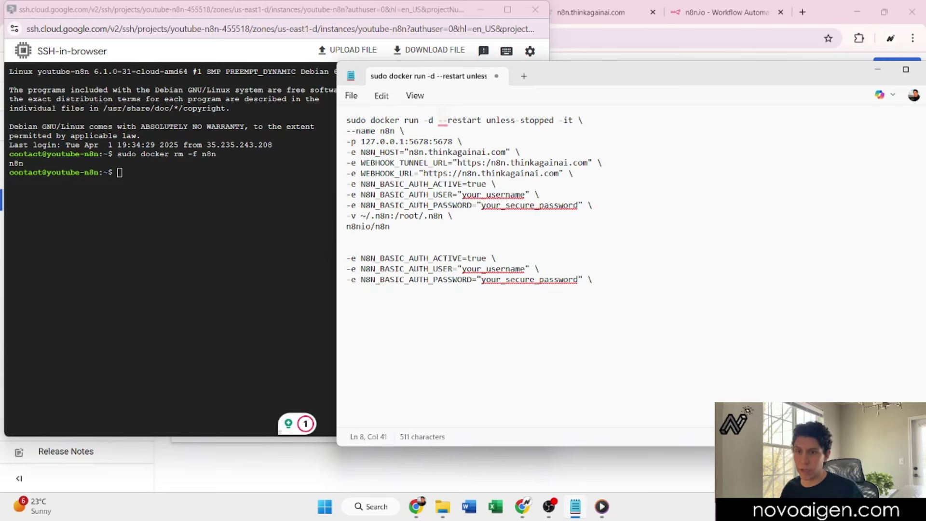
key(alt+Tab)
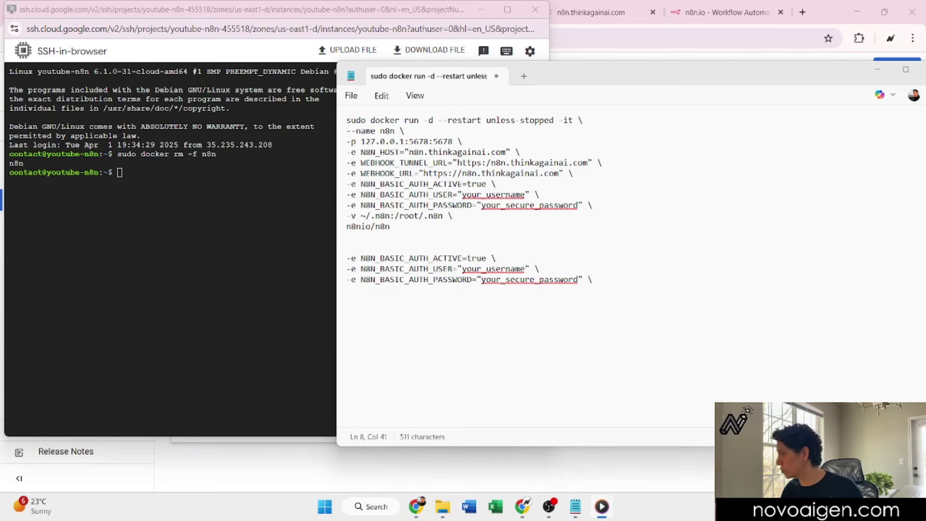
key(alt+Tab)
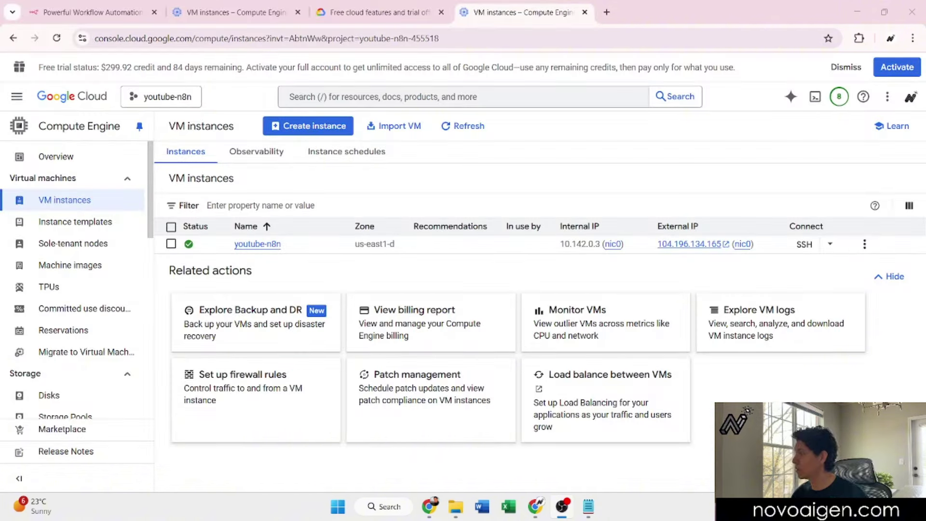
From the VM instances page, open a new SSH-in-browser session to youtube-n8n.
key(alt+Tab)
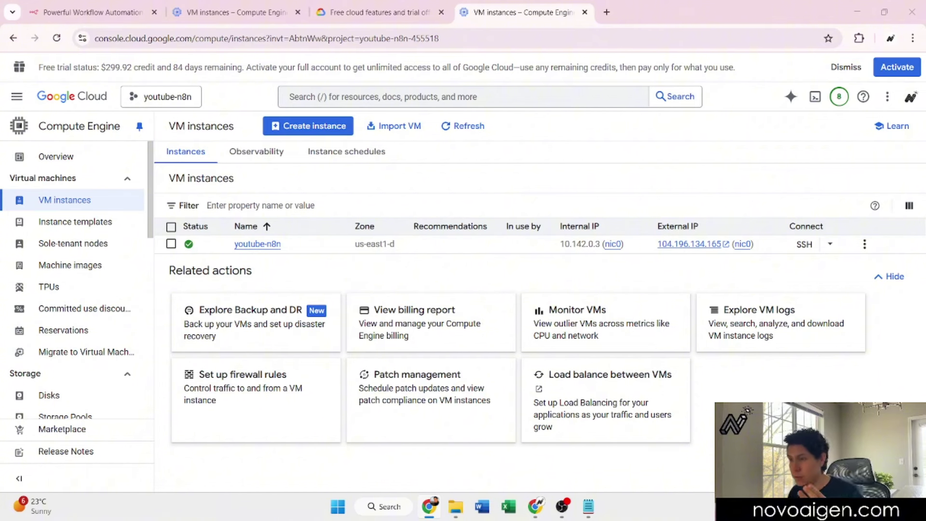
click(804, 245)
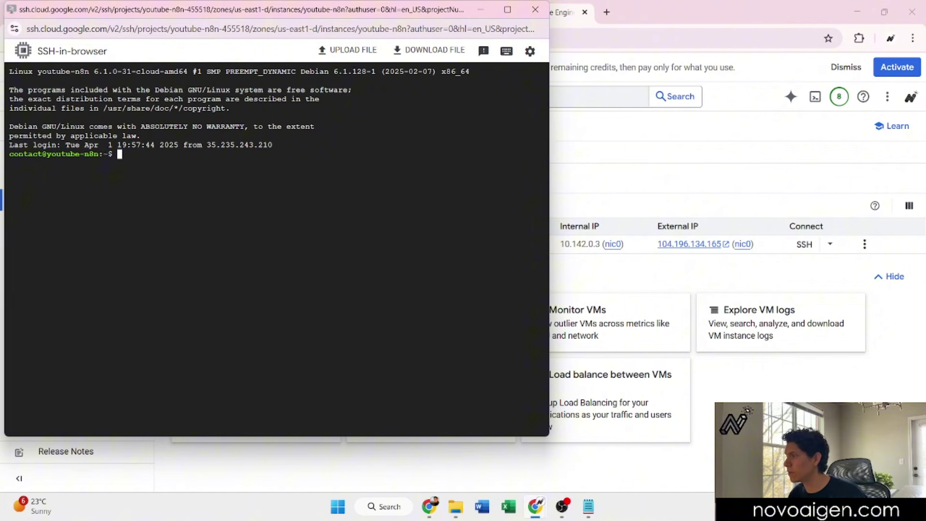
Run 'caddy hash-password --plaintext' in the SSH terminal with the chosen sign-in password.
key(alt+Tab)
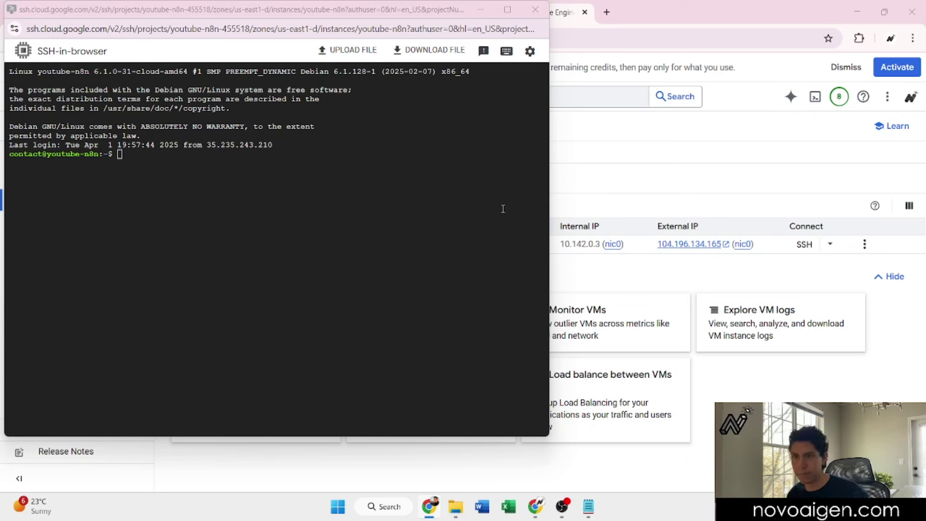
right_click(130, 152)
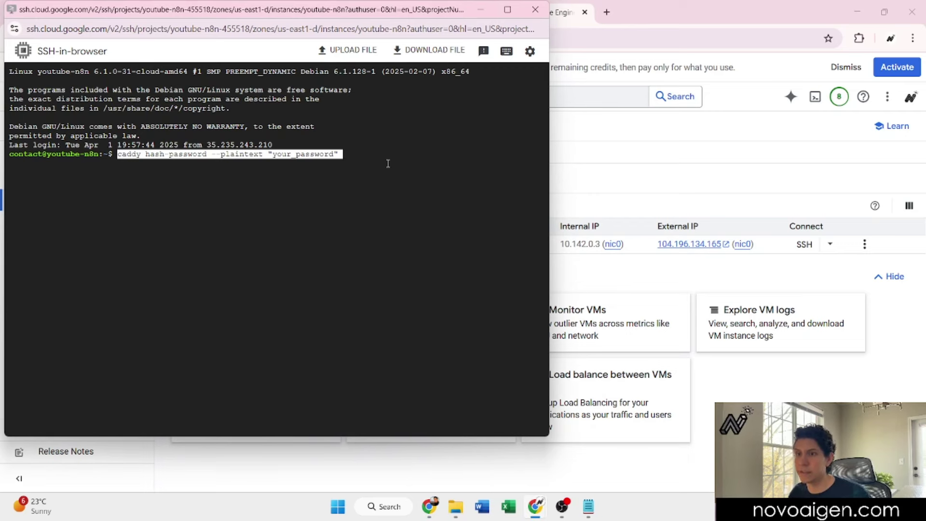
key(BackSpace)
key(BackSpace)
key(BackSpace)
key(BackSpace)
key(BackSpace)
key(BackSpace)
key(BackSpace)
key(BackSpace)
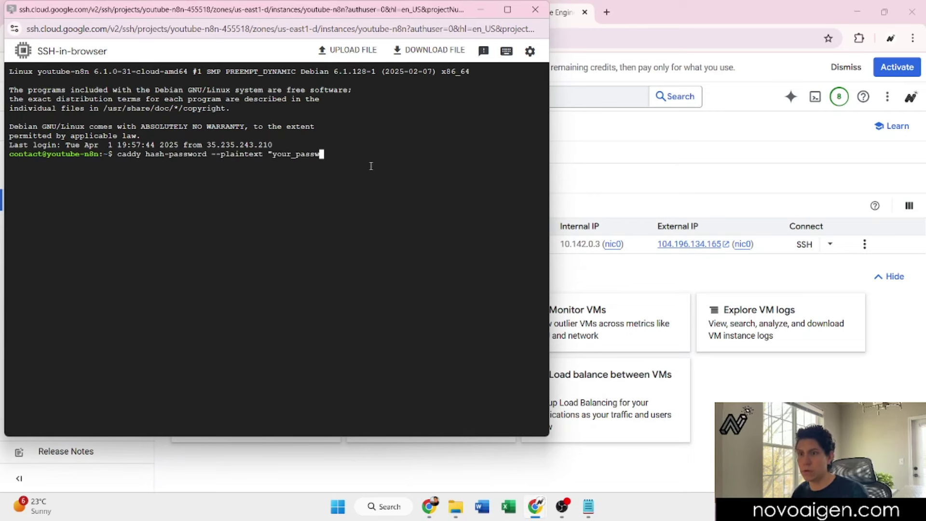
key(BackSpace)
key(BackSpace)
key(BackSpace)
key(BackSpace)
key(BackSpace)
key(BackSpace)
key(BackSpace)
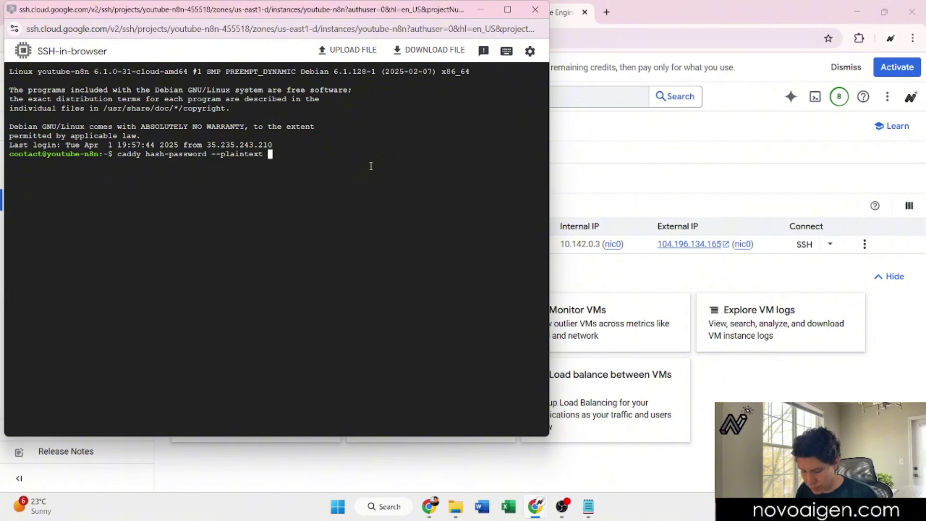
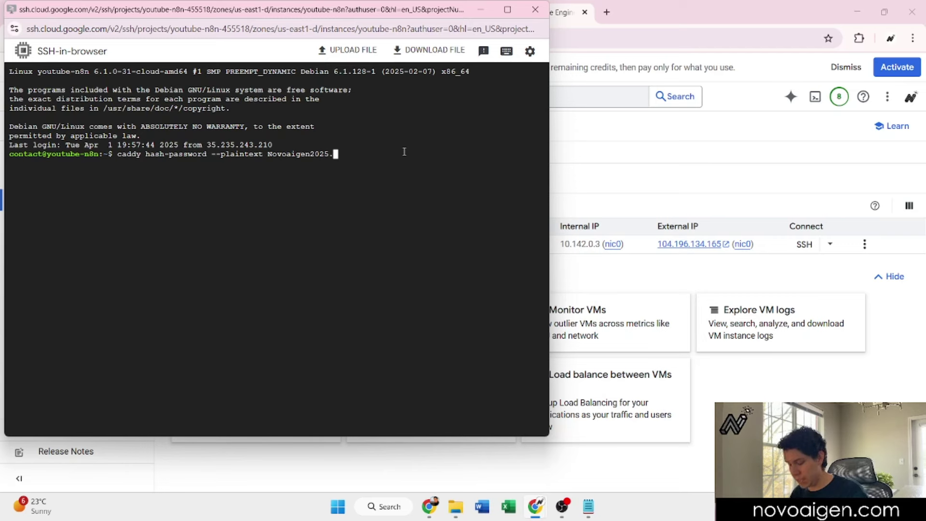
key(Return)
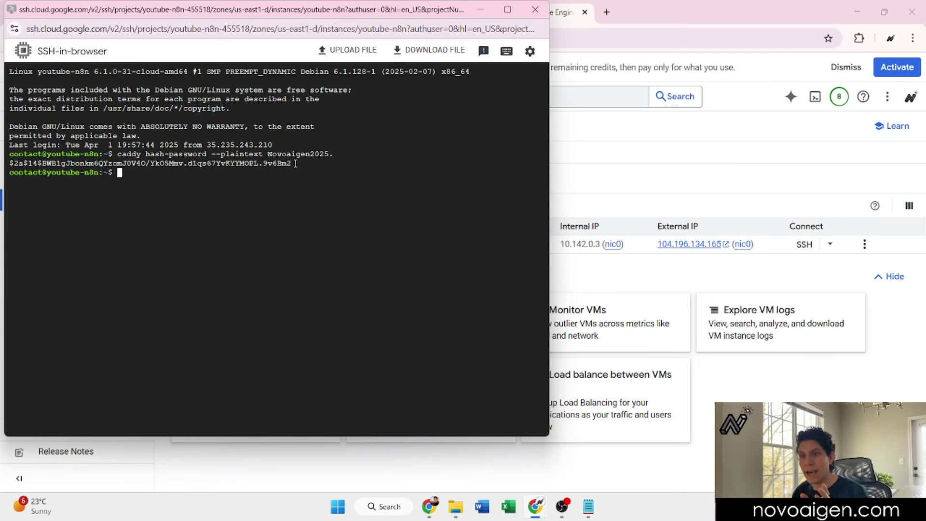
Select and copy the printed bcrypt password hash.
drag(295, 164, 9, 164)
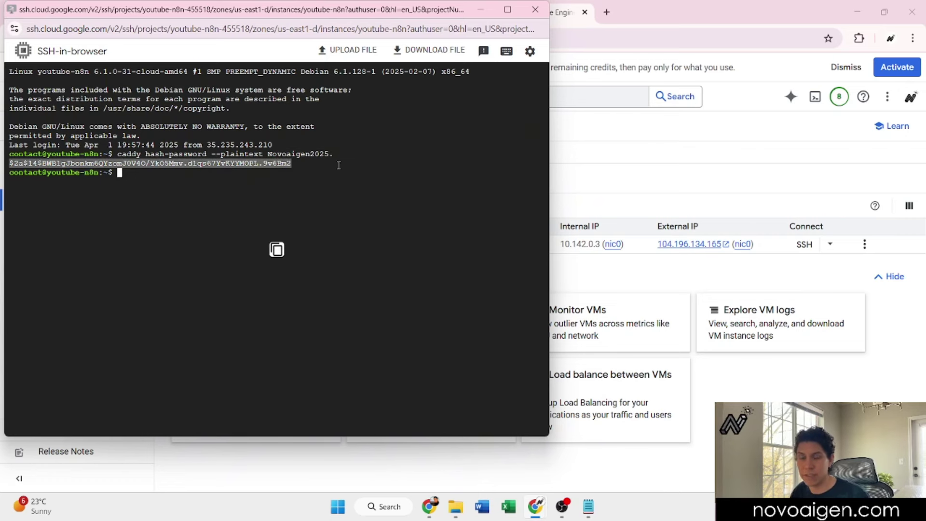
click(283, 166)
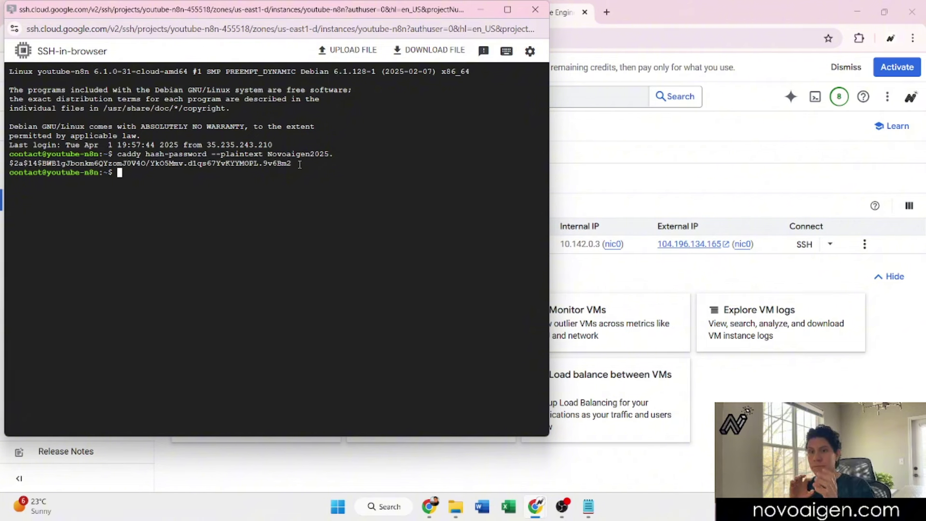
drag(301, 163, 24, 169)
key(ctrl+c)
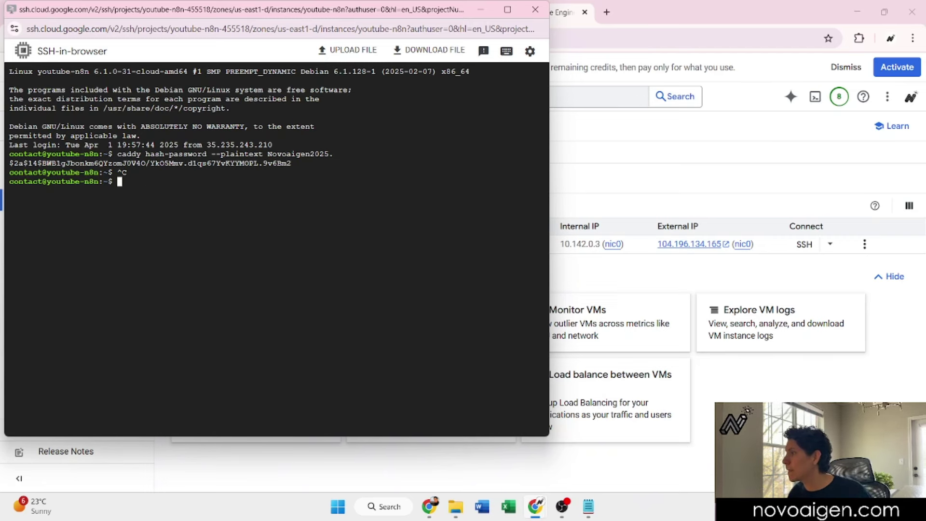
Replace the Notepad notes with the copied hash, hide Notepad, and paste the Caddyfile edit command into SSH.
click(588, 506)
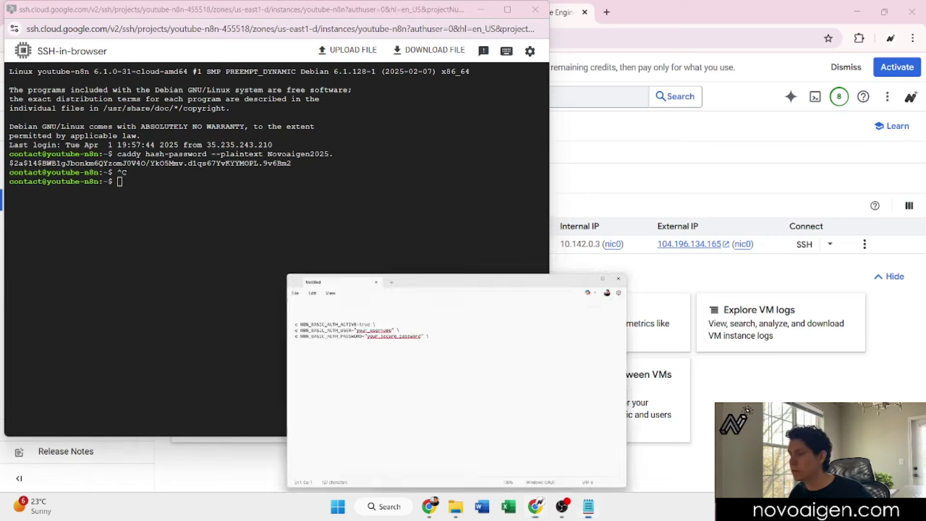
drag(376, 211, 145, 158)
key(ctrl+a)
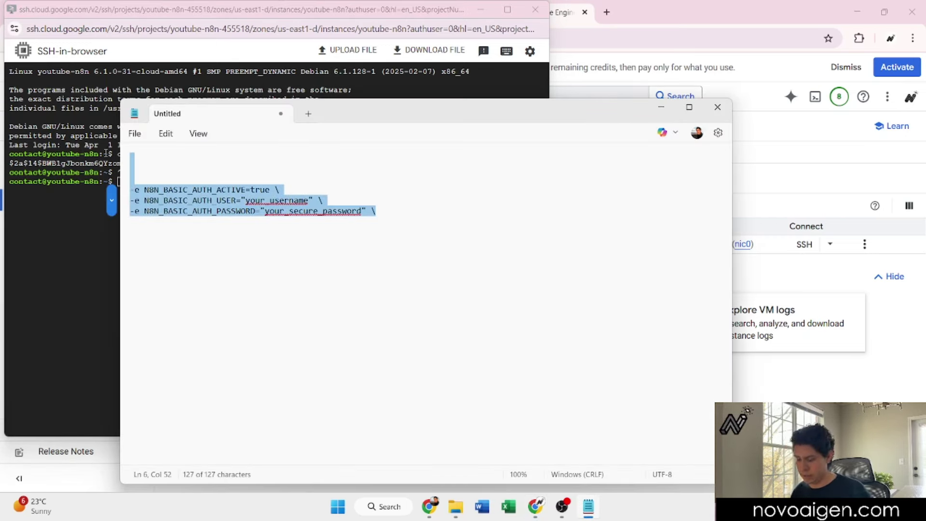
key(BackSpace)
key(ctrl+v)
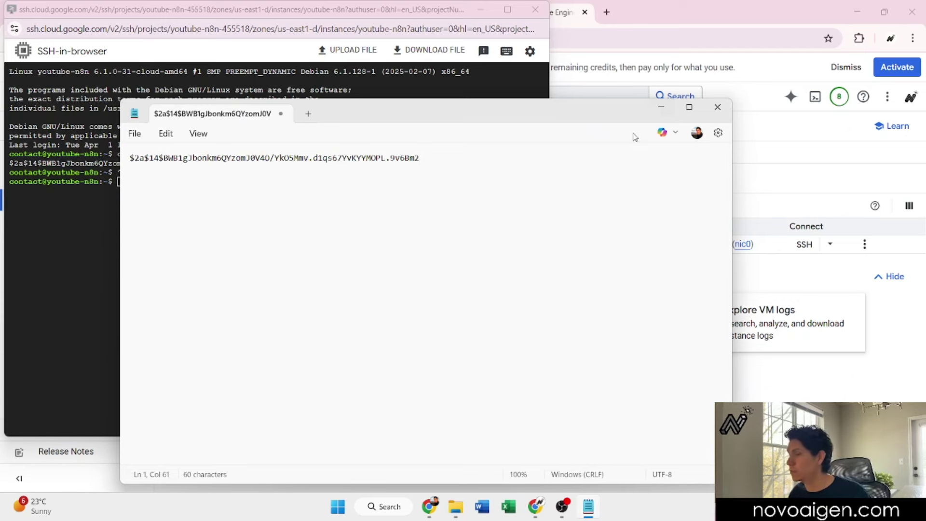
click(661, 109)
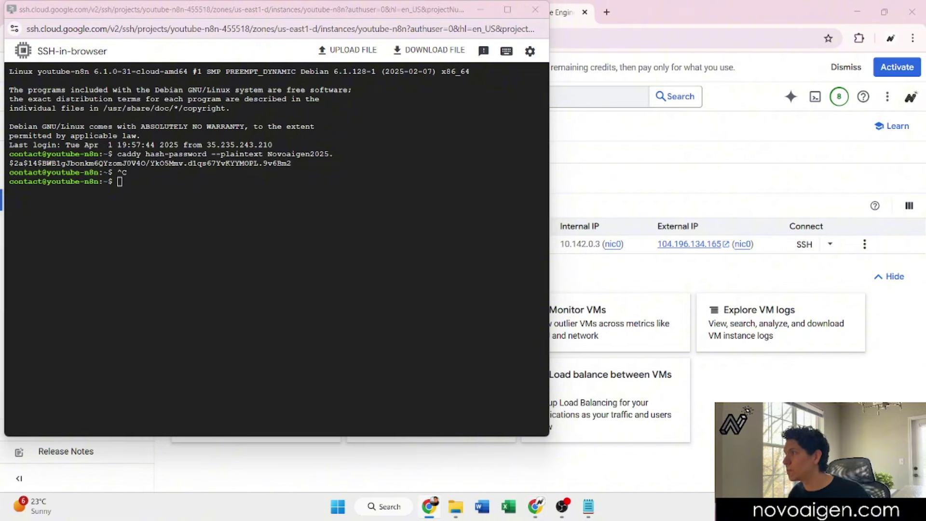
click(135, 186)
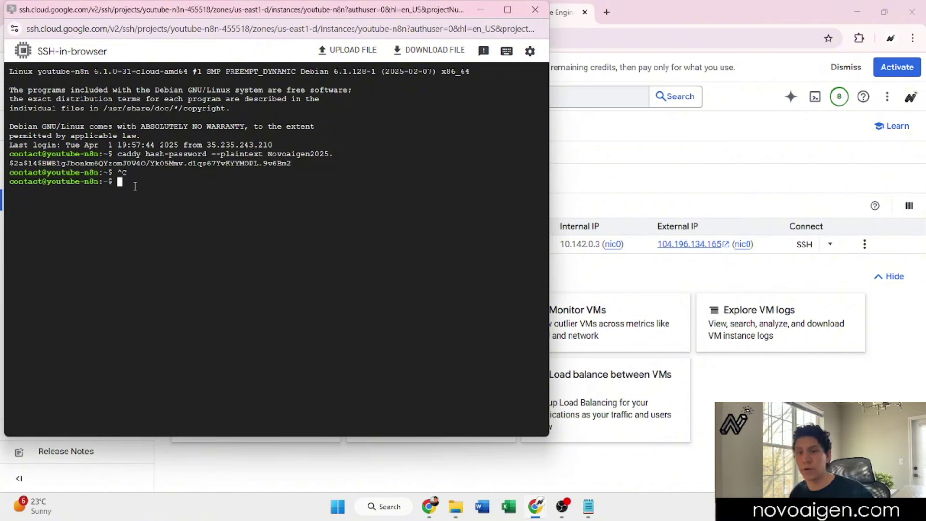
key(ctrl+v)
Open /etc/caddy/Caddyfile in nano and paste a basicauth template in Notepad with domain thinkagainai.
key(Return)
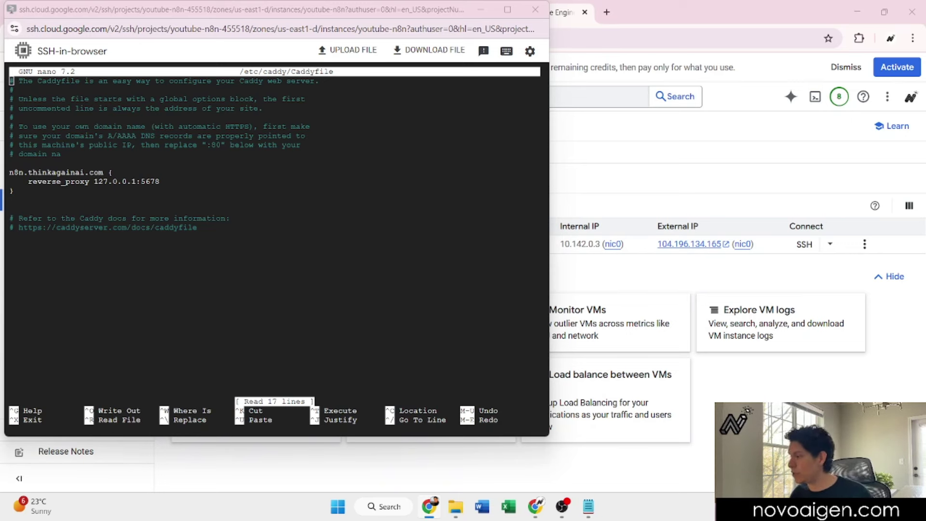
click(588, 507)
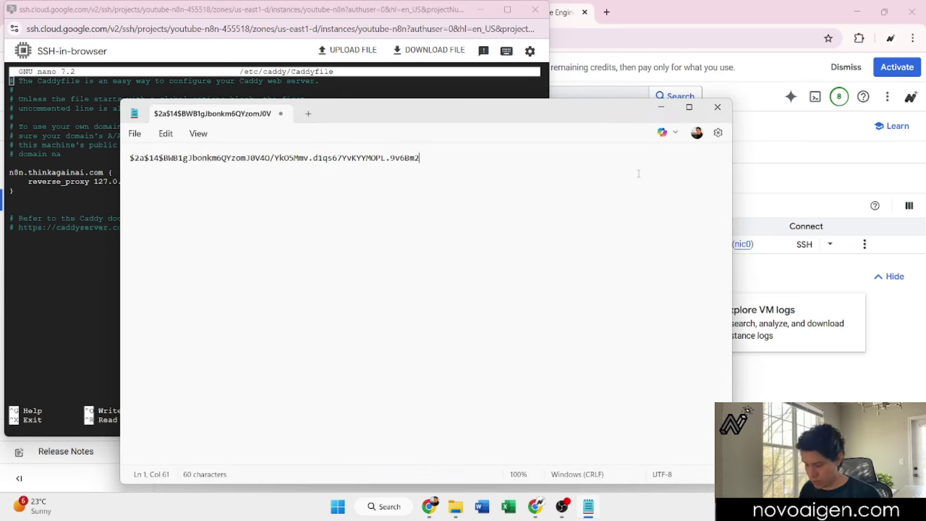
key(Return)
key(Return)
key(ctrl+v)
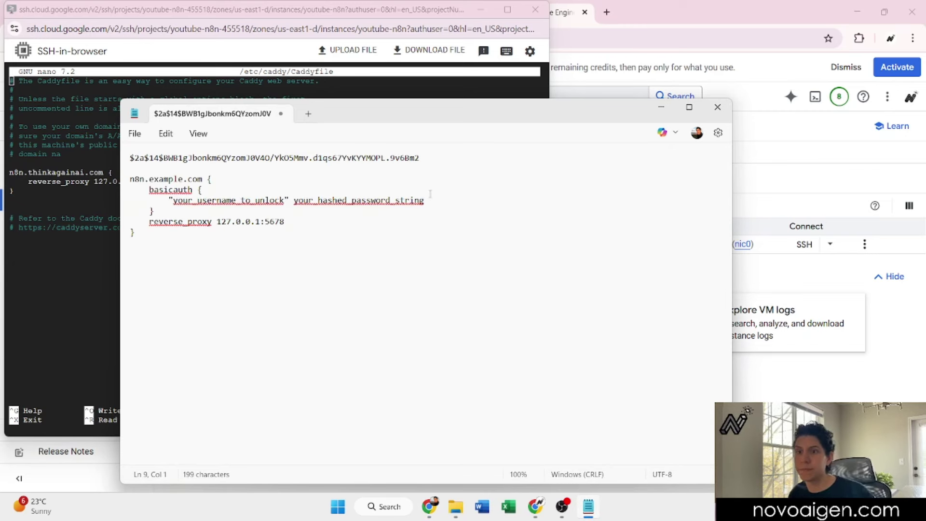
drag(149, 180, 186, 181)
text(think)
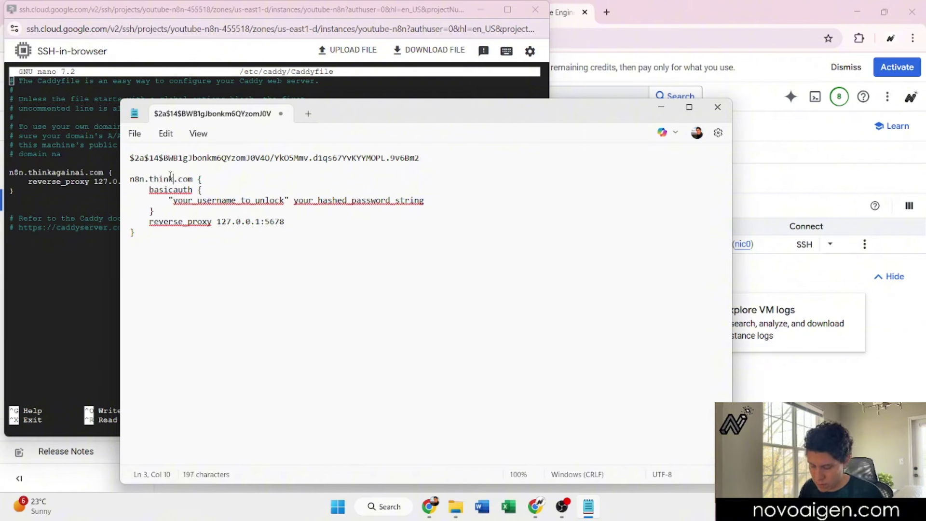
text(again)
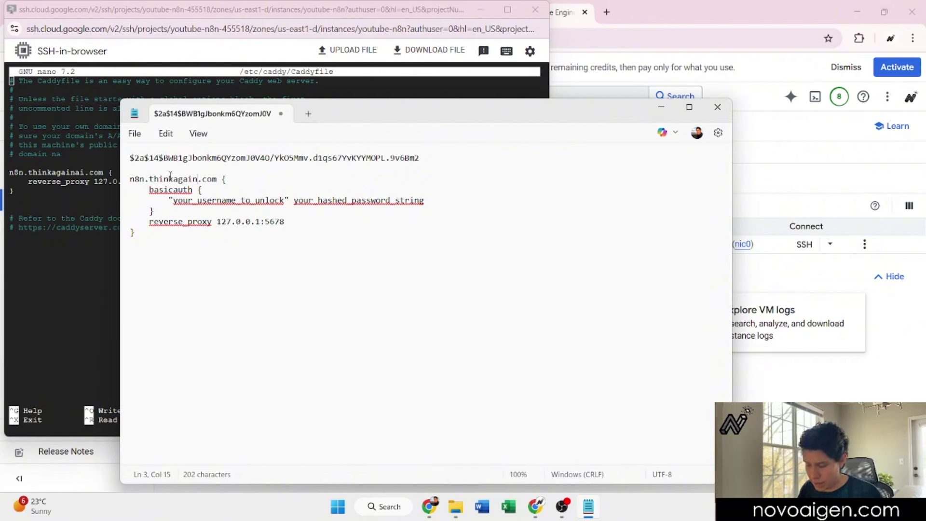
text(ai)
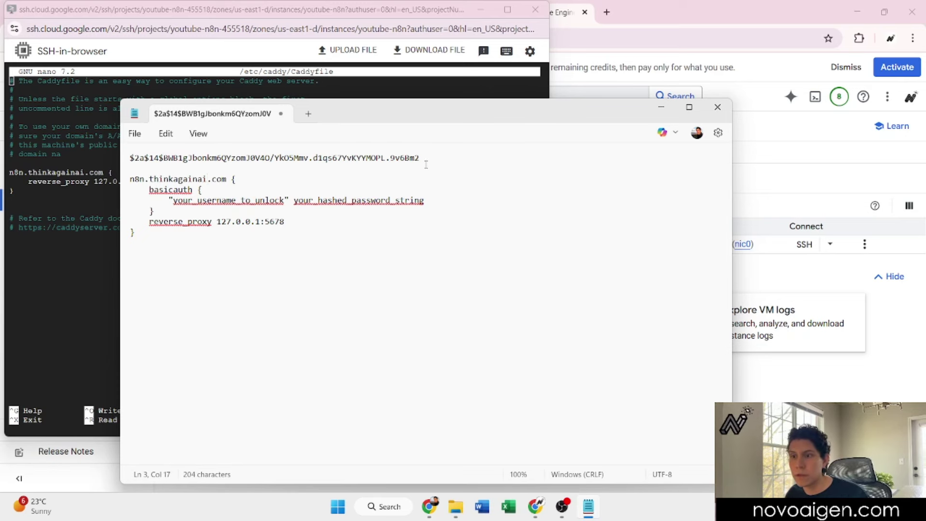
Fill the basicauth block with the copied password hash and chosen username, then select the block.
drag(370, 127, 451, 127)
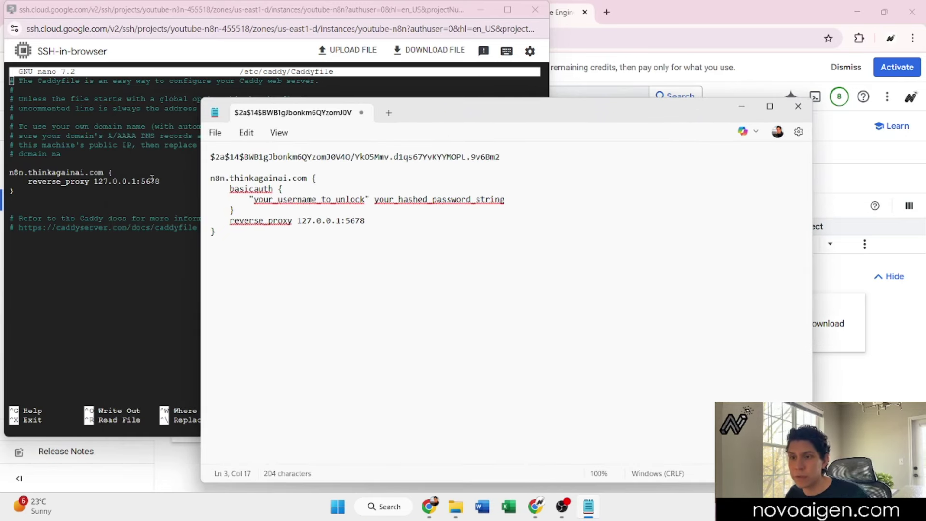
drag(500, 157, 211, 158)
key(ctrl+c)
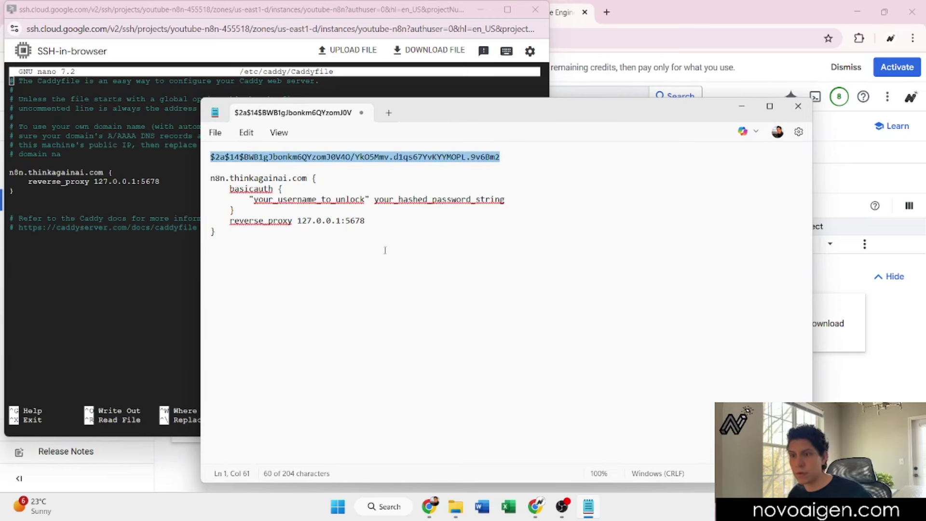
drag(375, 203, 471, 207)
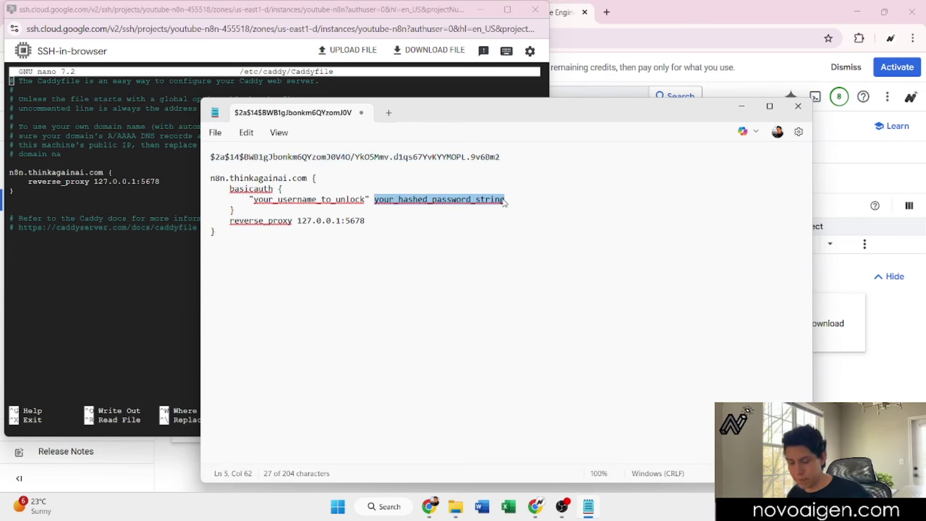
key(ctrl+v)
drag(252, 198, 366, 202)
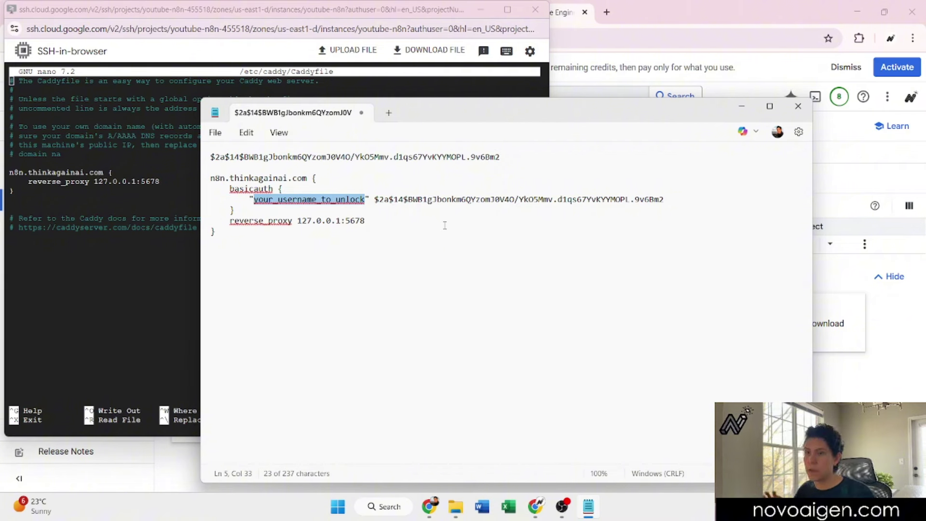
text(nov)
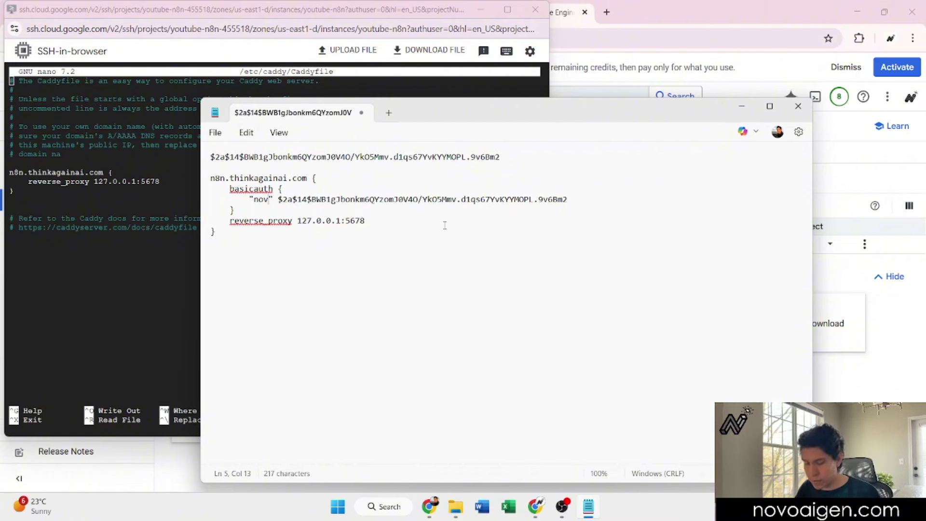
text(oaigen)
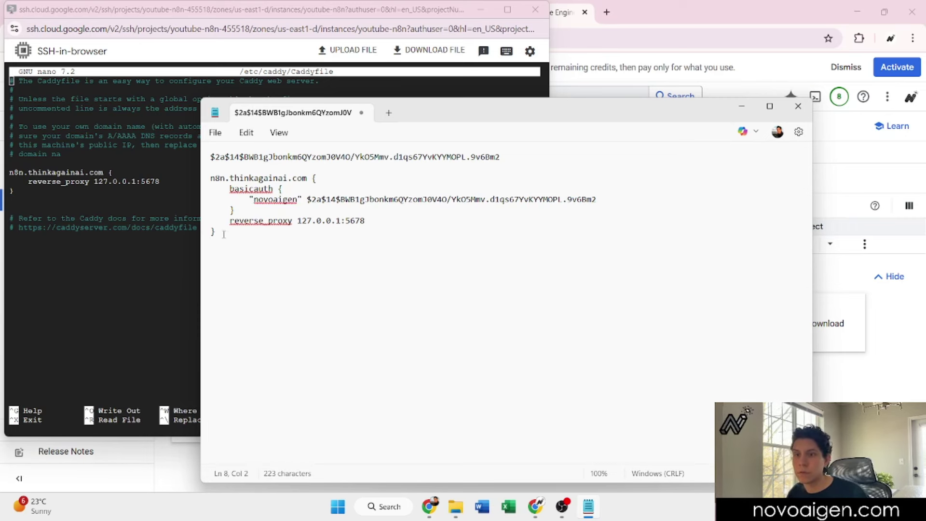
drag(216, 232, 207, 181)
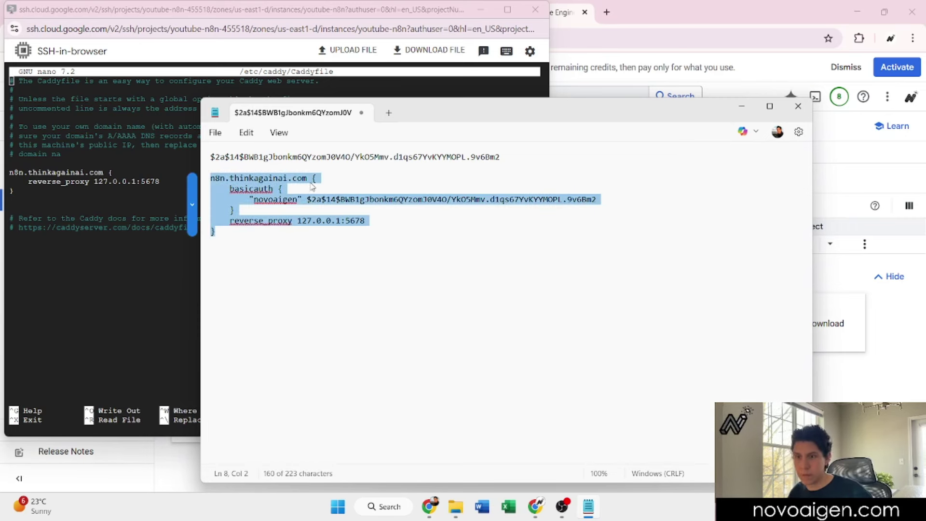
In nano, replace the old n8n.thinkagainai.com block with the basicauth block and save /etc/caddy/Caddyfile.
click(738, 107)
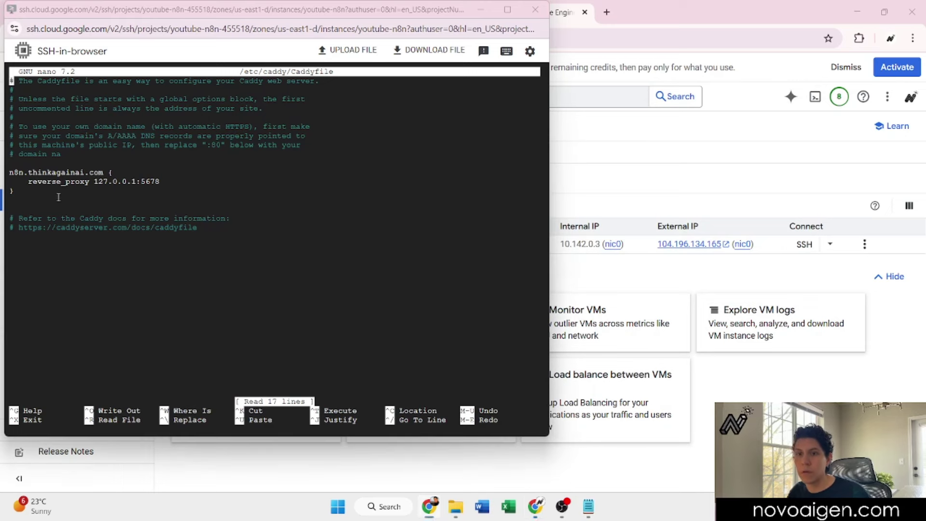
key(Down)
key(Down)
key(Down)
key(Down)
key(Down)
key(Down)
key(Down)
key(Down)
key(Down)
key(Down)
key(Down)
key(Down)
key(Down)
key(Down)
key(Down)
key(Down)
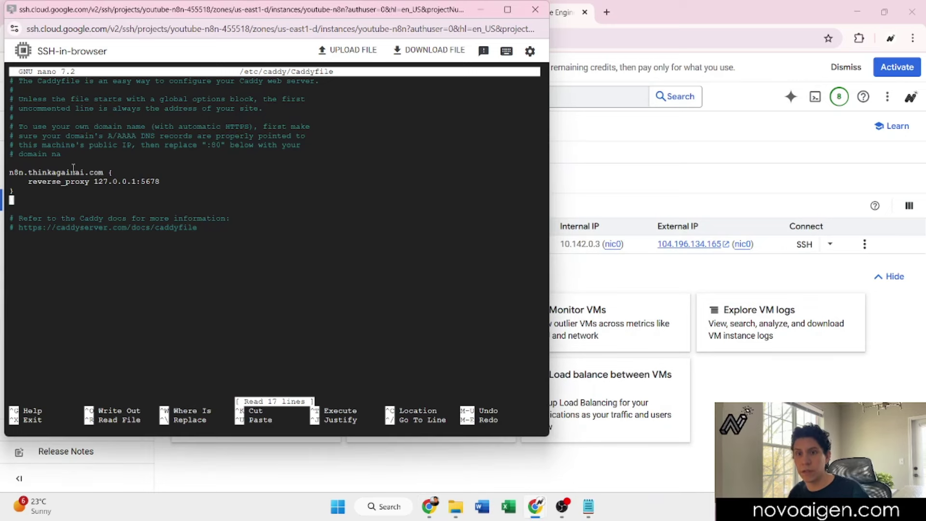
key(Up)
key(Up)
key(Up)
key(Up)
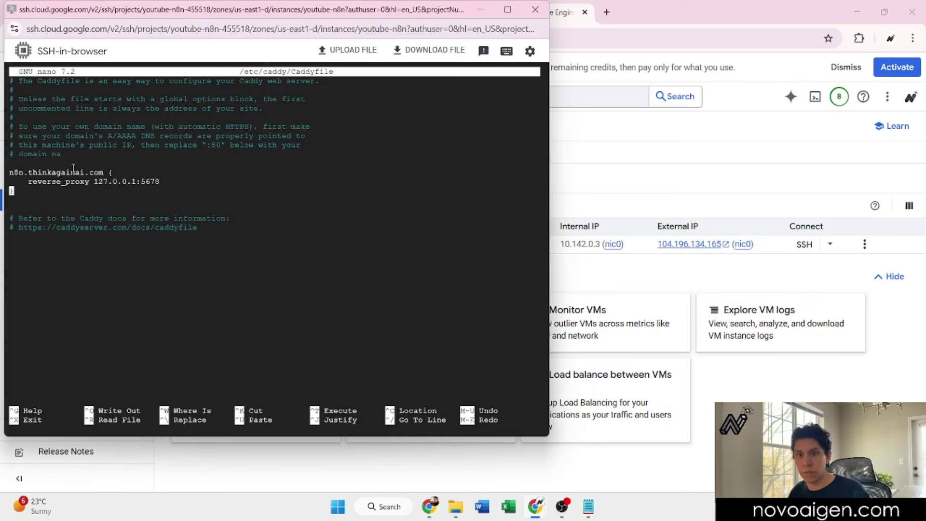
key(End)
key(BackSpace)
key(BackSpace)
key(BackSpace)
key(BackSpace)
key(BackSpace)
key(BackSpace)
key(BackSpace)
key(BackSpace)
key(BackSpace)
key(BackSpace)
key(BackSpace)
key(BackSpace)
key(BackSpace)
key(BackSpace)
key(BackSpace)
key(BackSpace)
key(BackSpace)
key(BackSpace)
key(BackSpace)
key(BackSpace)
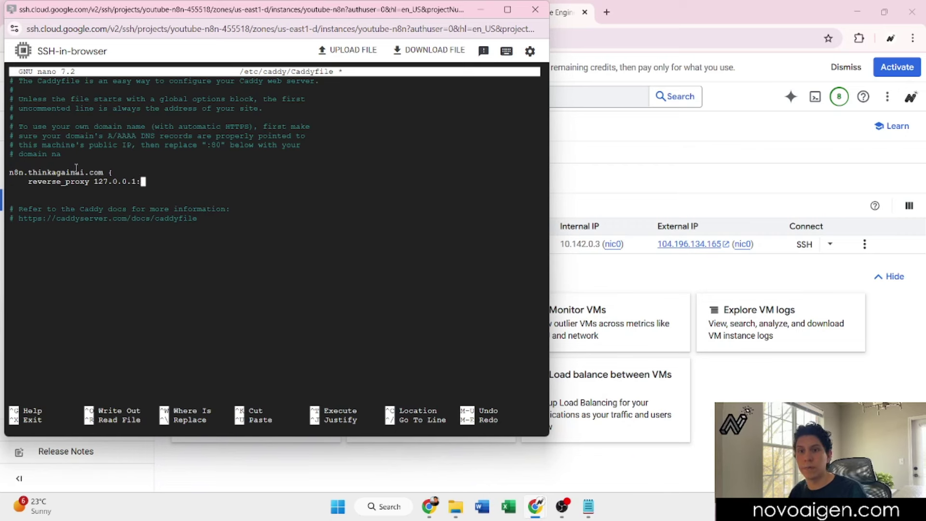
key(BackSpace)
key(BackSpace)
key(BackSpace)
key(BackSpace)
key(BackSpace)
key(BackSpace)
key(BackSpace)
key(BackSpace)
key(BackSpace)
key(BackSpace)
key(BackSpace)
key(BackSpace)
key(BackSpace)
key(BackSpace)
key(BackSpace)
key(BackSpace)
key(BackSpace)
key(BackSpace)
key(BackSpace)
key(BackSpace)
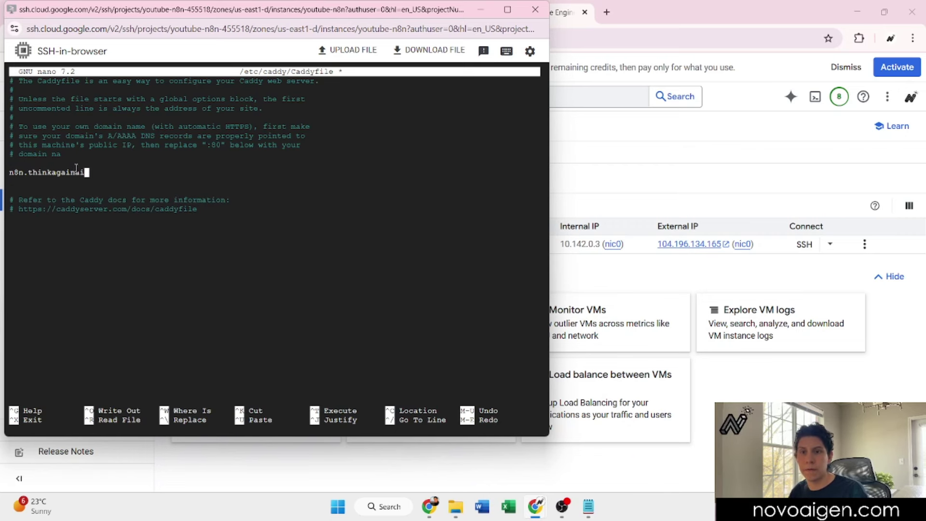
key(BackSpace)
key(BackSpace)
key(BackSpace)
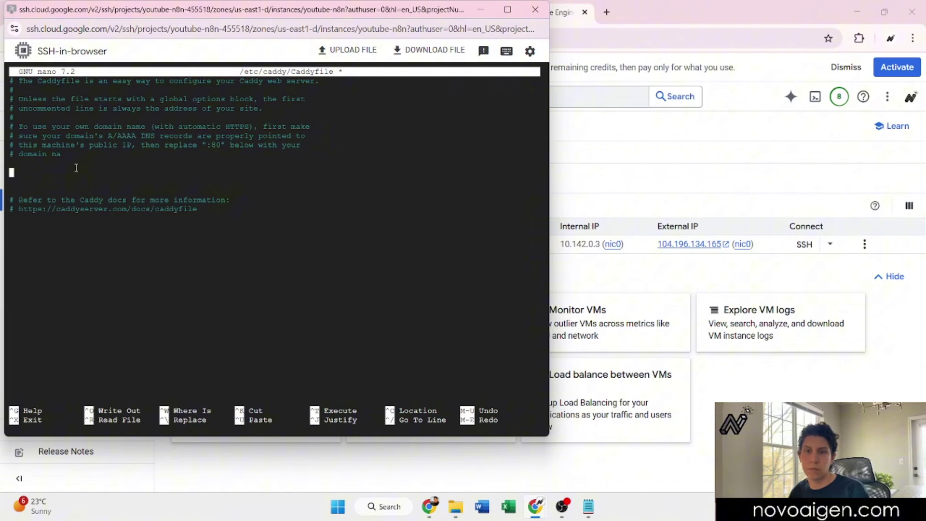
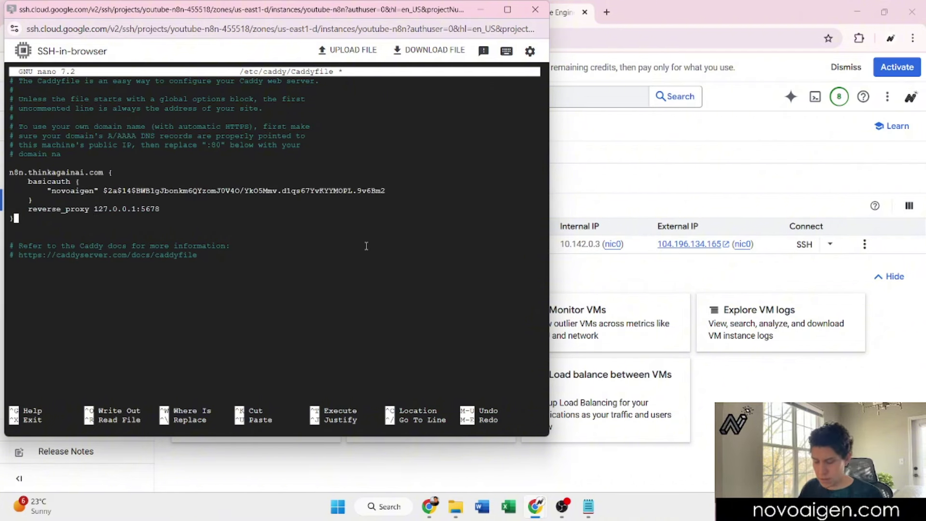
key(ctrl+o)
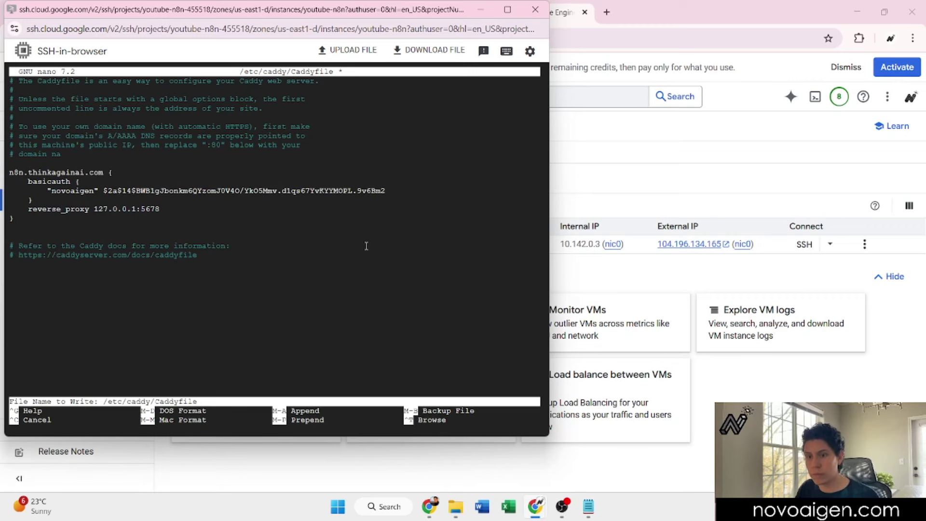
key(Return)
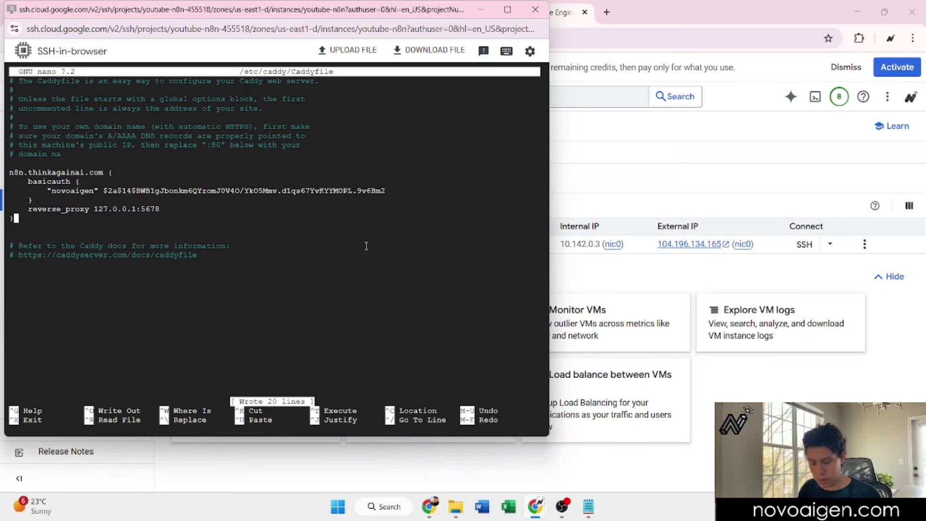
Exit nano, run 'sudo systemctl restart caddy' in the SSH terminal, then close the SSH window.
key(ctrl+x)
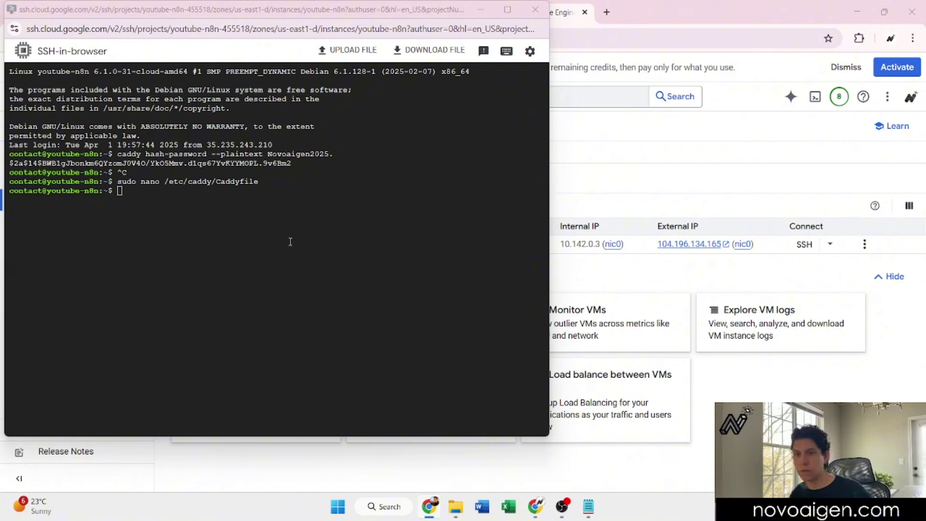
click(140, 187)
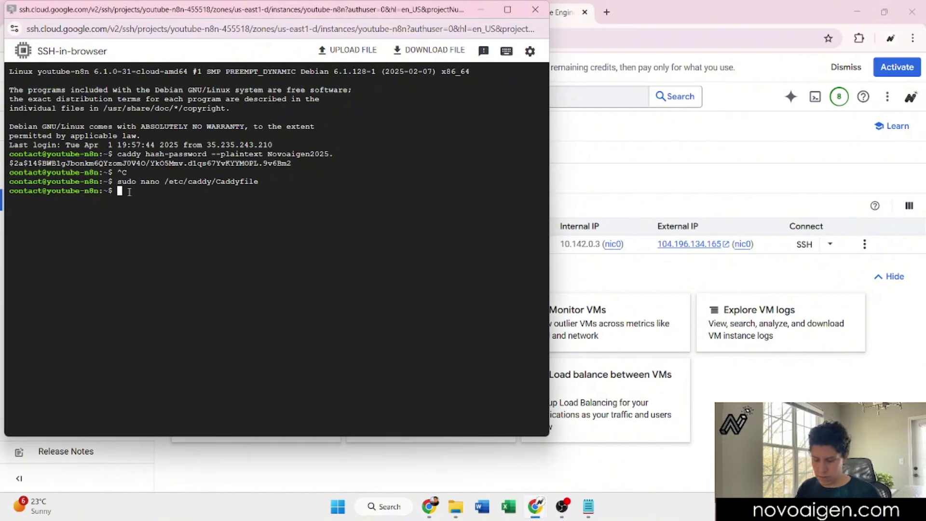
key(ctrl+v)
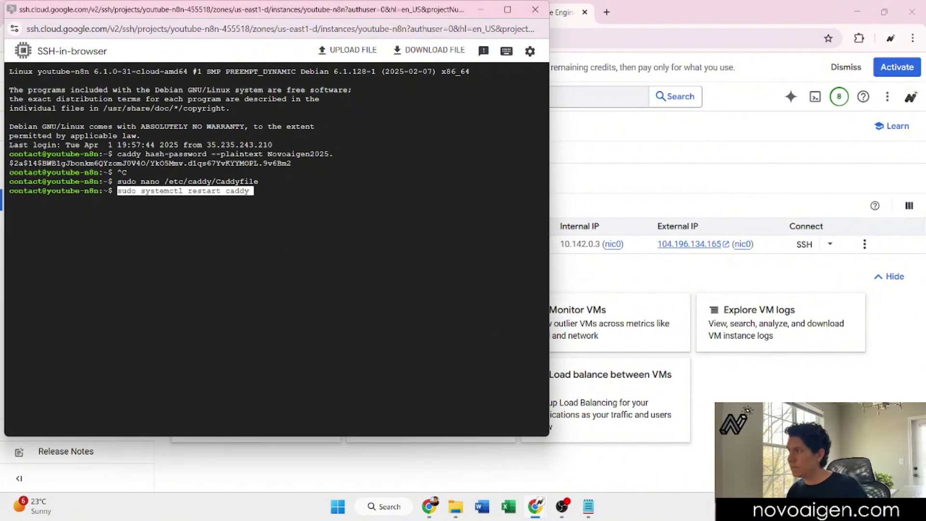
key(Return)
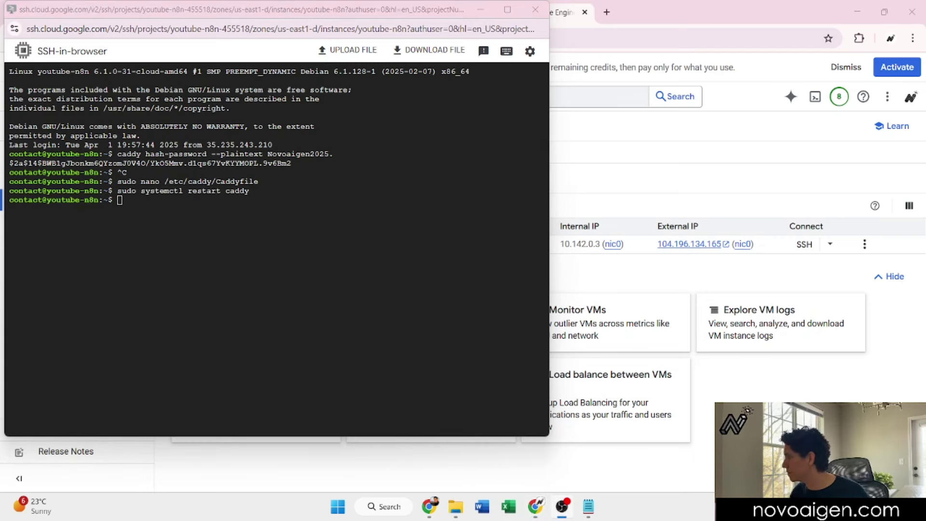
click(536, 9)
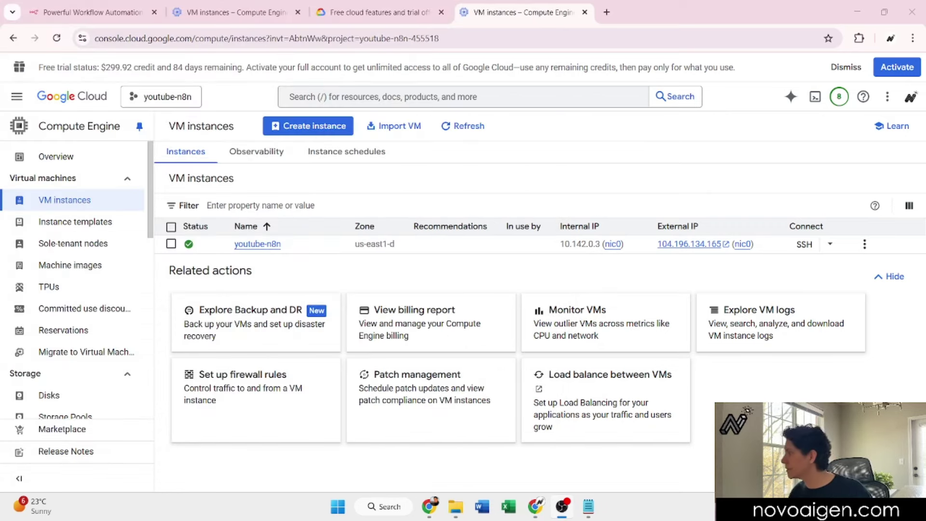
Go to n8n.thinkagainai.com in a new browser tab.
click(607, 12)
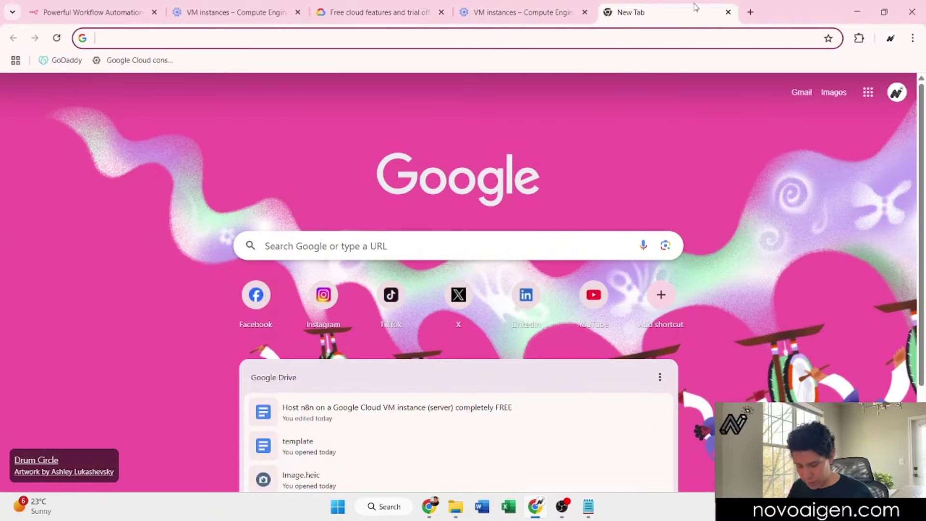
text(n8n)
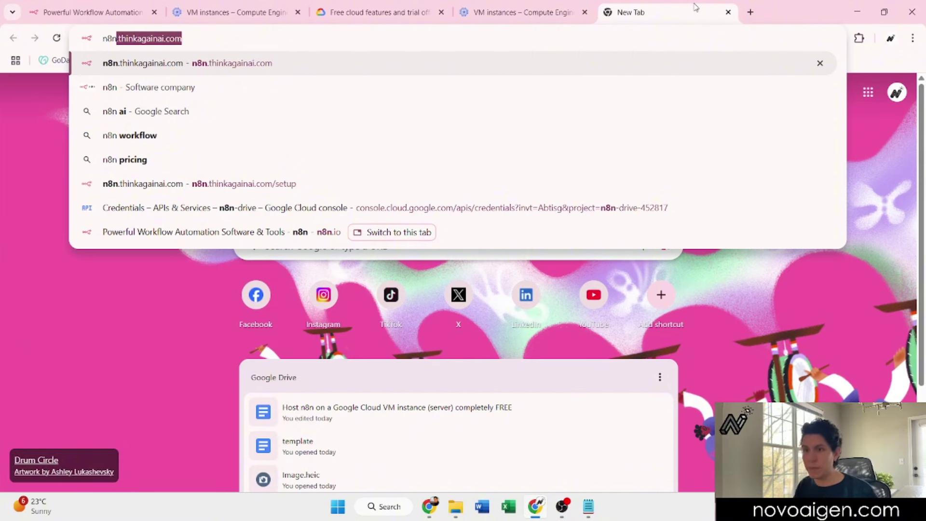
key(Return)
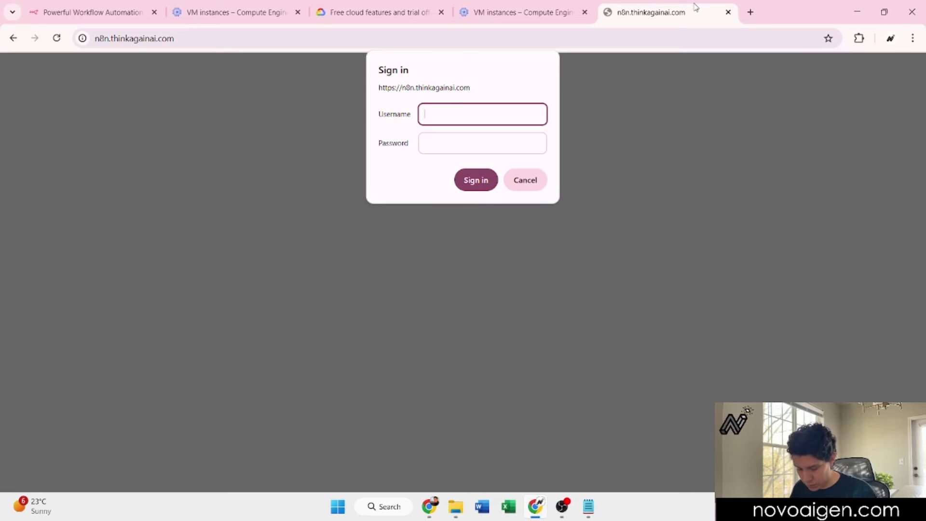
Enter the basic-auth username and password in the Sign in prompt and submit.
text(novo)
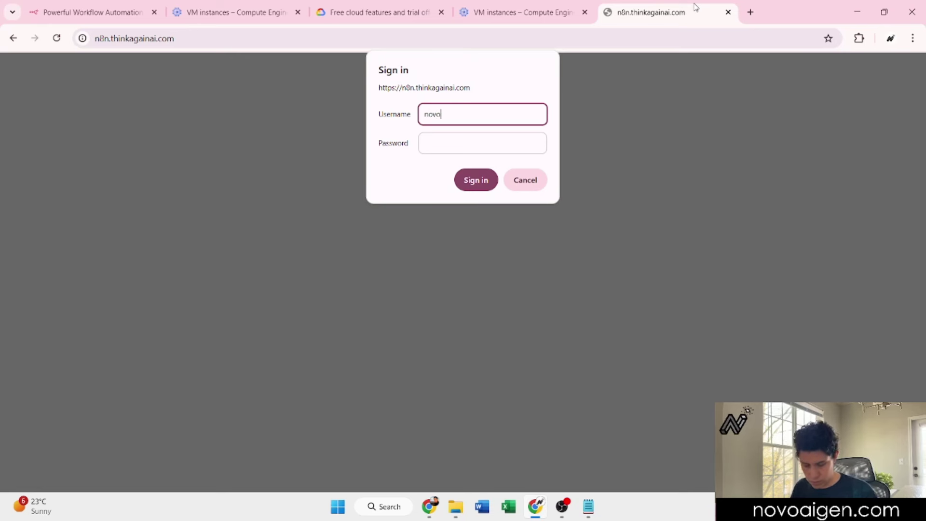
text(aigen)
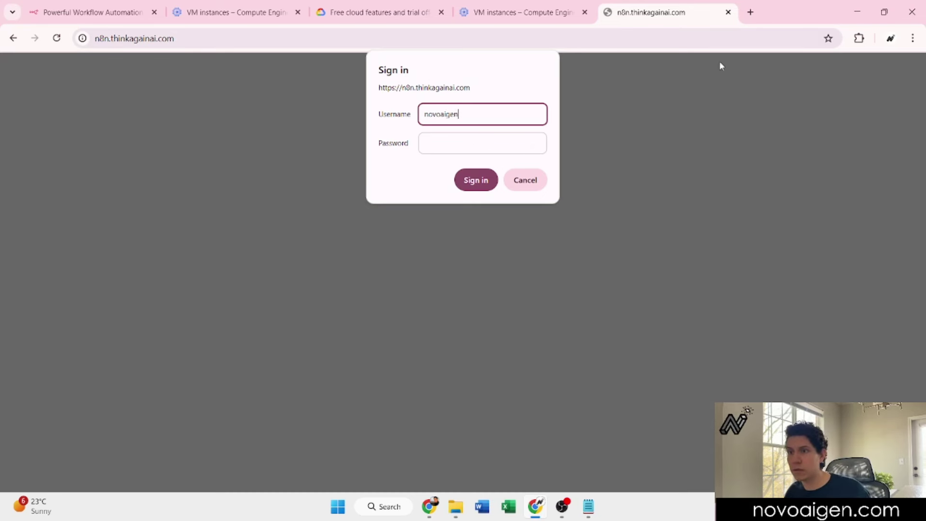
click(465, 139)
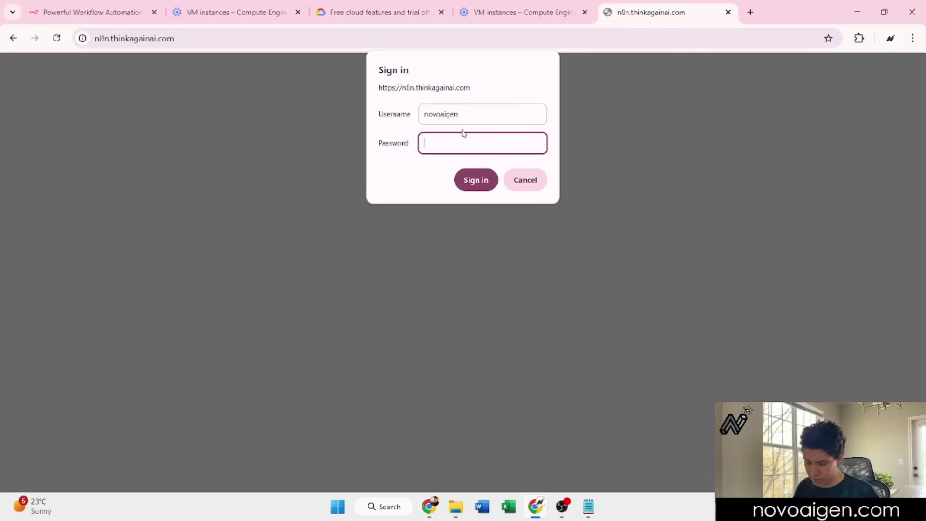
text(••••••)
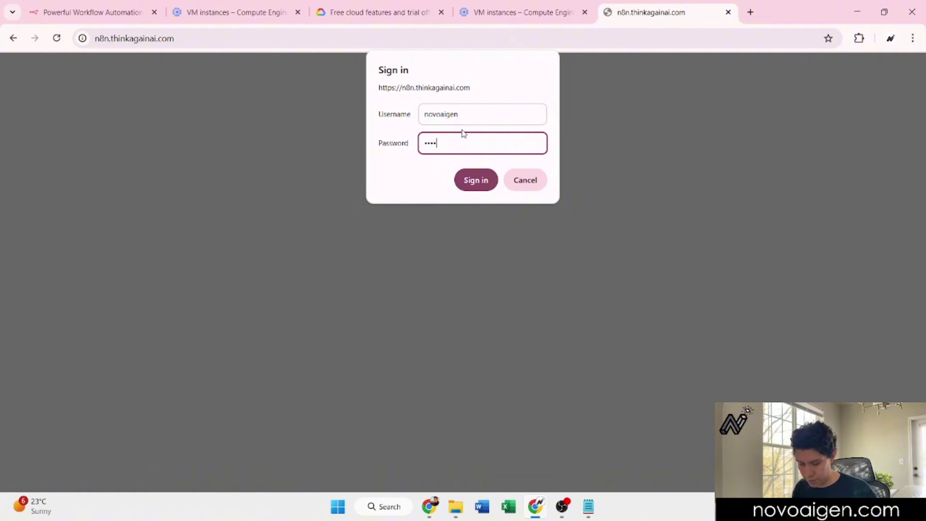
text(•••••••)
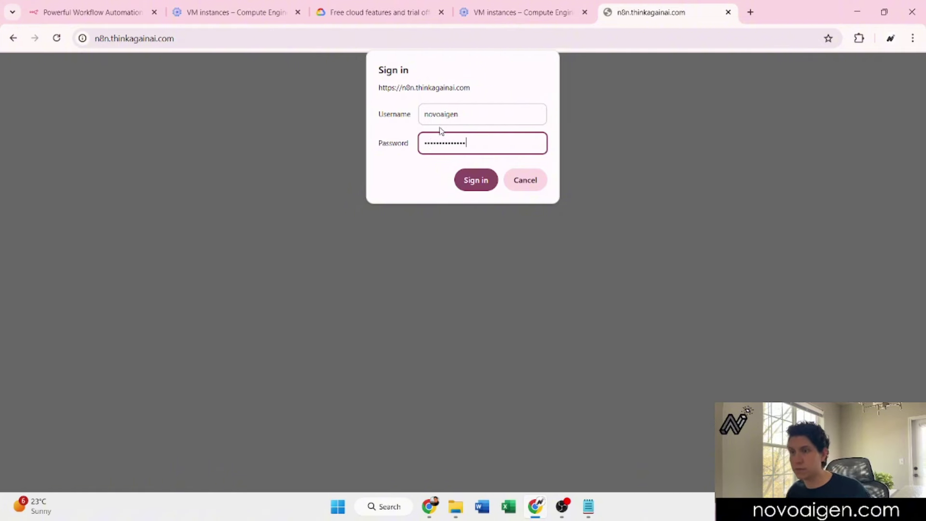
click(479, 181)
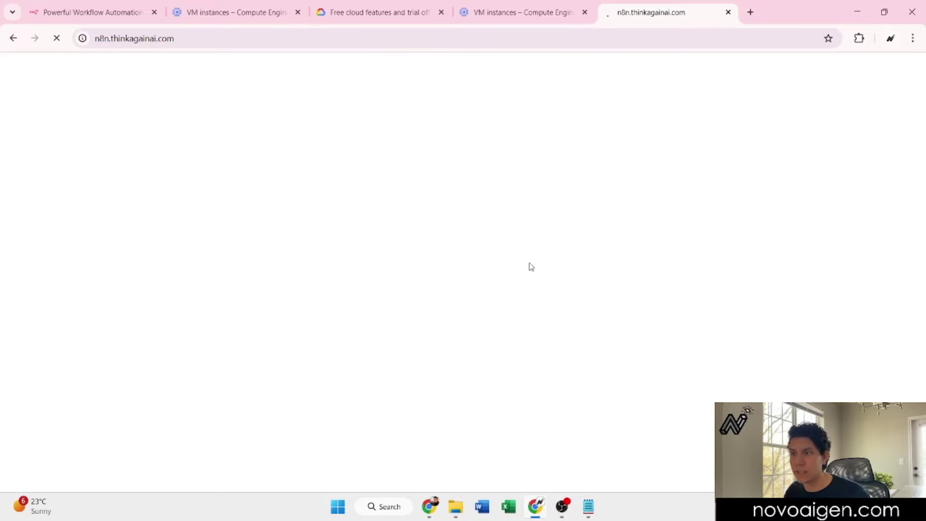